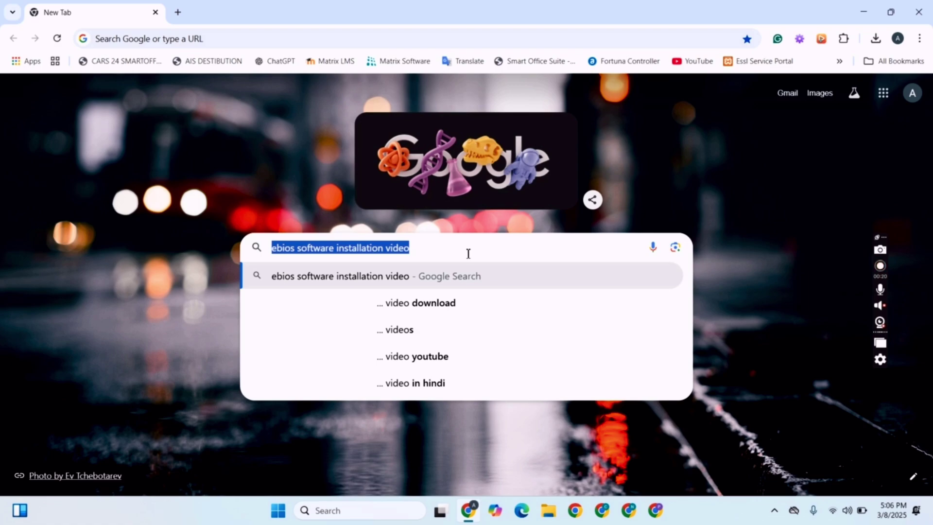
# - Go to the esslsecurity.com website from the address bar
pyautogui.press('BackSpace')
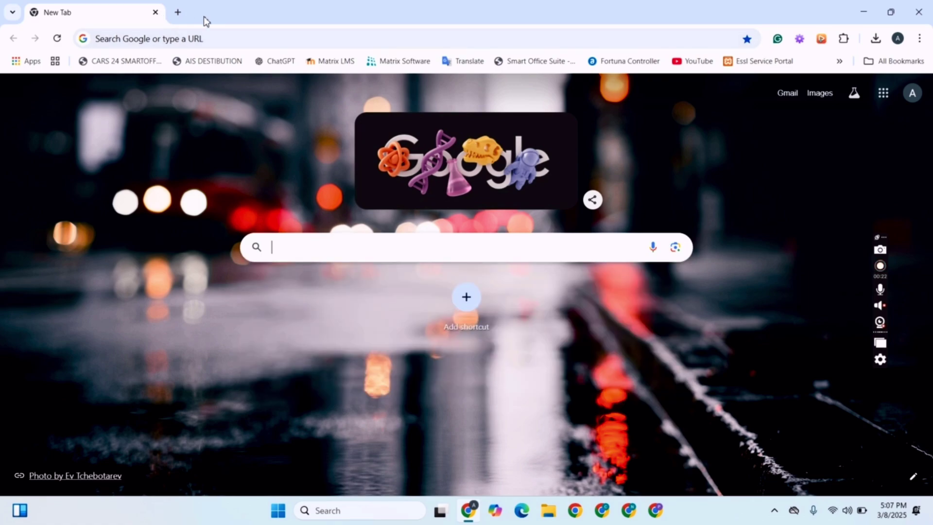
pyautogui.click(220, 35)
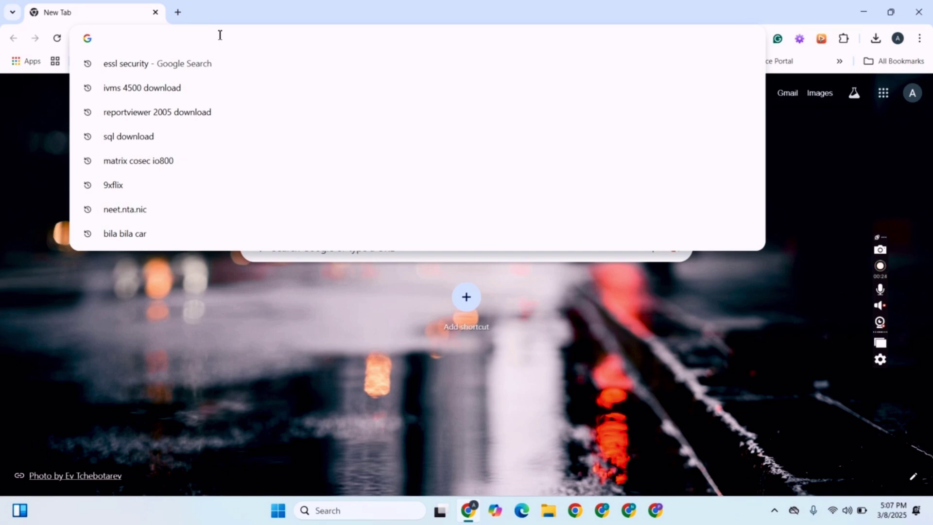
pyautogui.write('ebios')
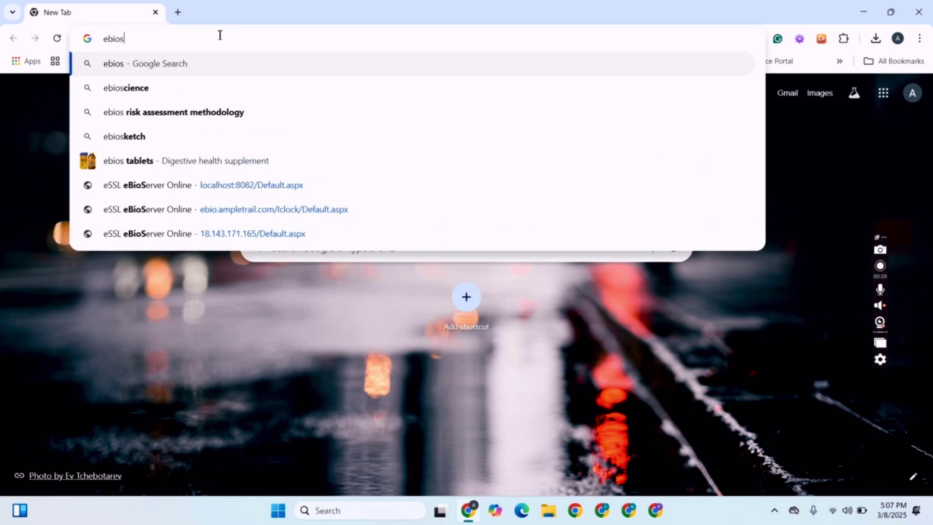
pyautogui.write('s')
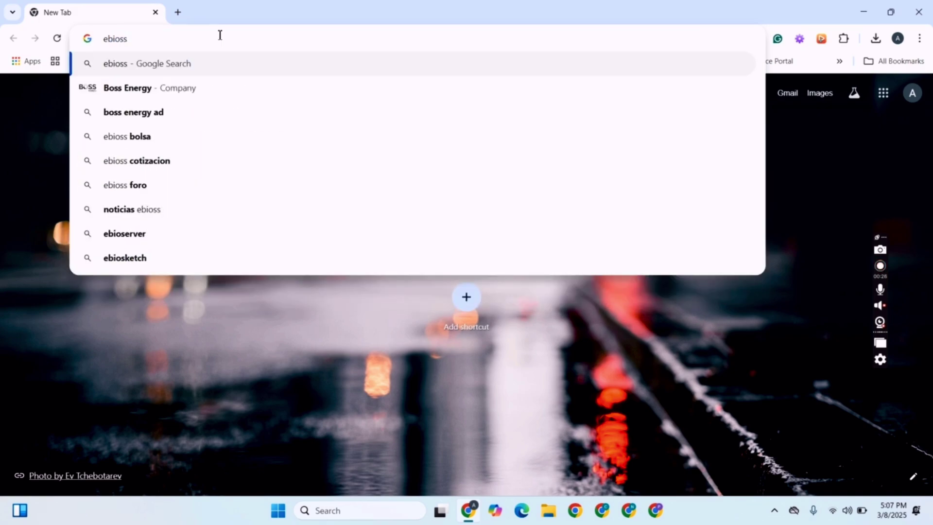
pyautogui.press('BackSpace')
pyautogui.press('BackSpace')
pyautogui.press('BackSpace')
pyautogui.press('BackSpace')
pyautogui.press('BackSpace')
pyautogui.press('BackSpace')
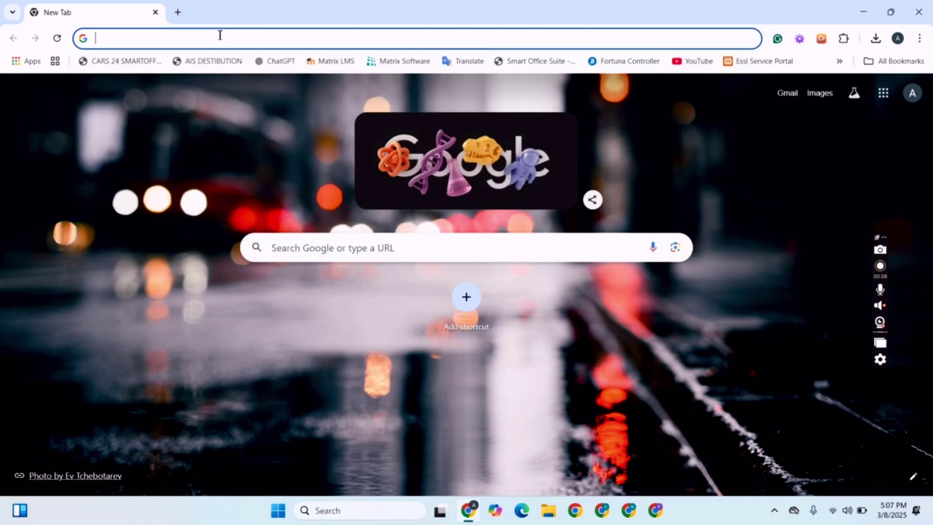
pyautogui.write('esslsecurity.com')
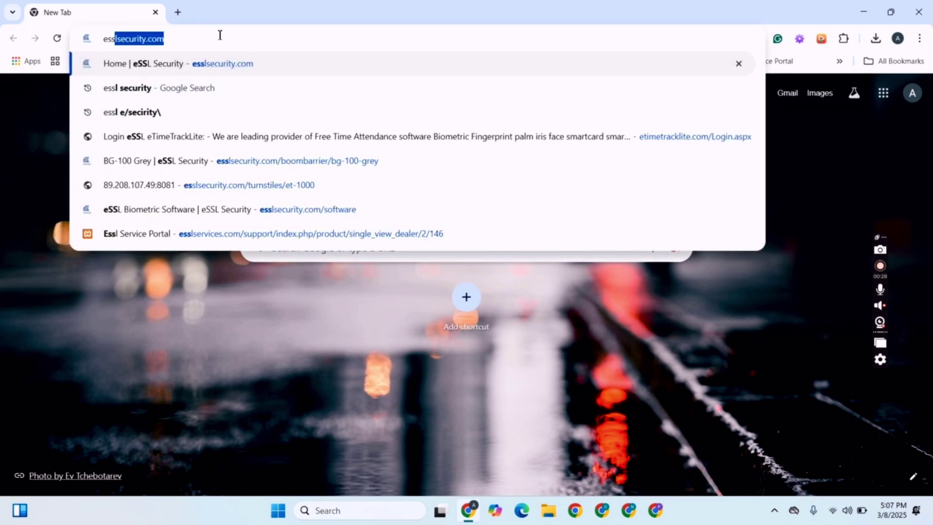
pyautogui.press('Return')
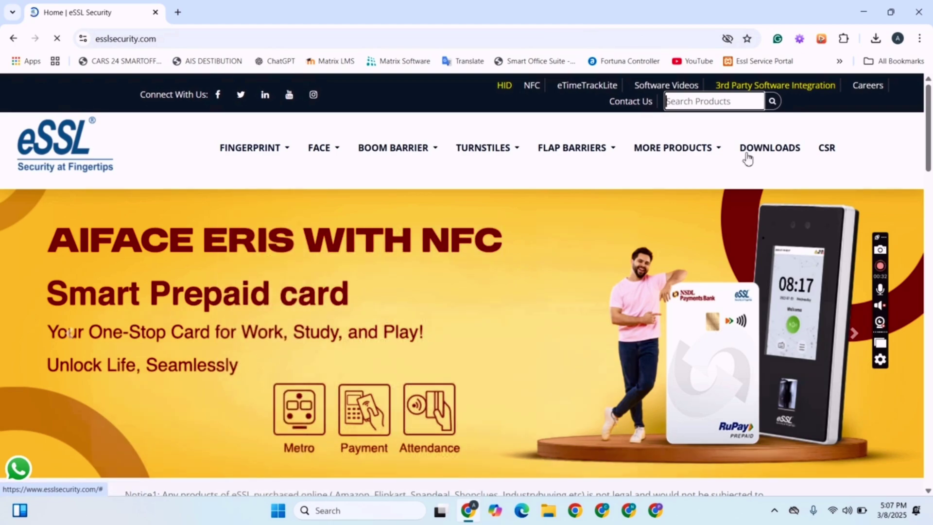
# - On the DOWNLOADS page, download the BIO-SERVER(NEW)-2.5 package
pyautogui.click(748, 156)
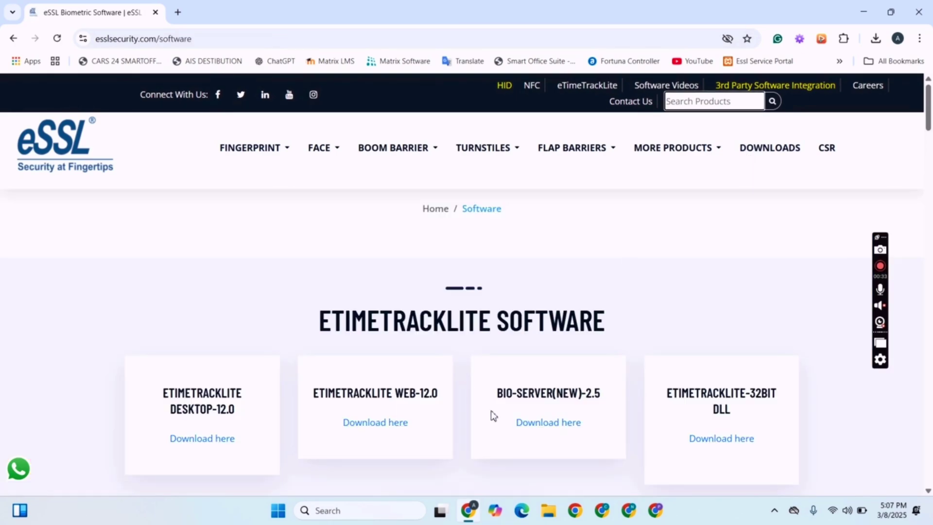
pyautogui.click(548, 422)
pyautogui.moveTo(581, 149)
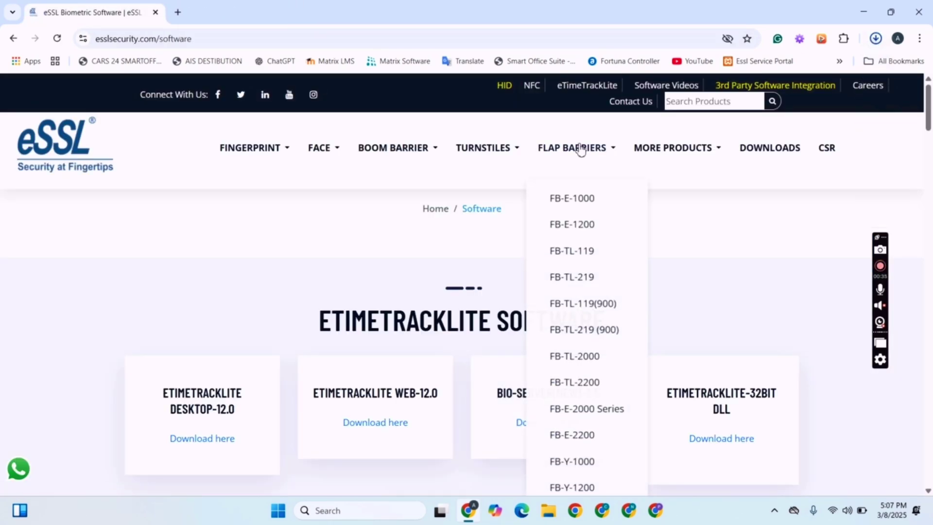
pyautogui.click(239, 40)
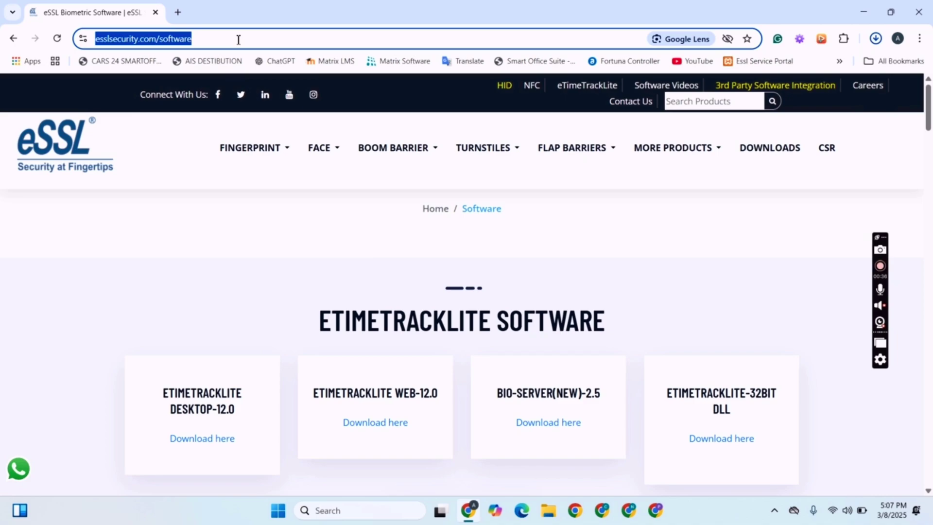
# - Search 'sql download' and download SQL Server 2022 Express from Microsoft's SQL Server Downloads page
pyautogui.write('sql')
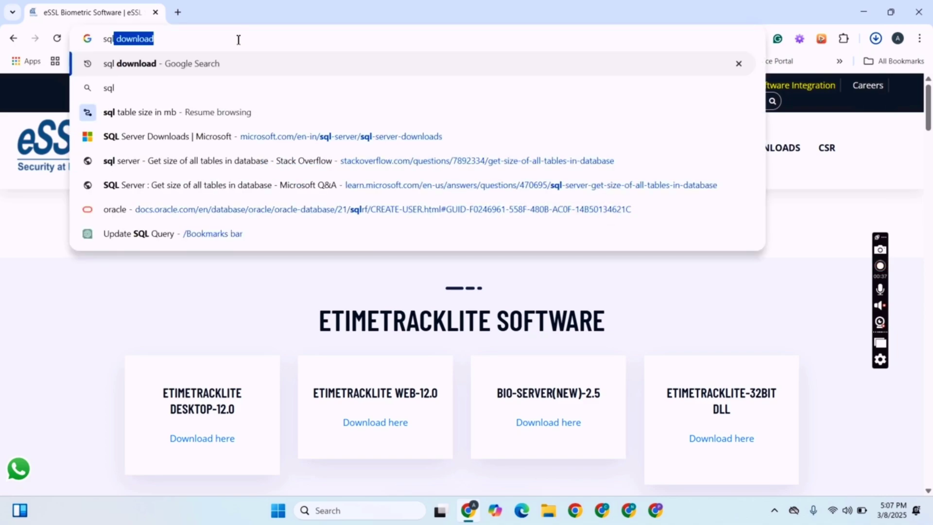
pyautogui.press('Return')
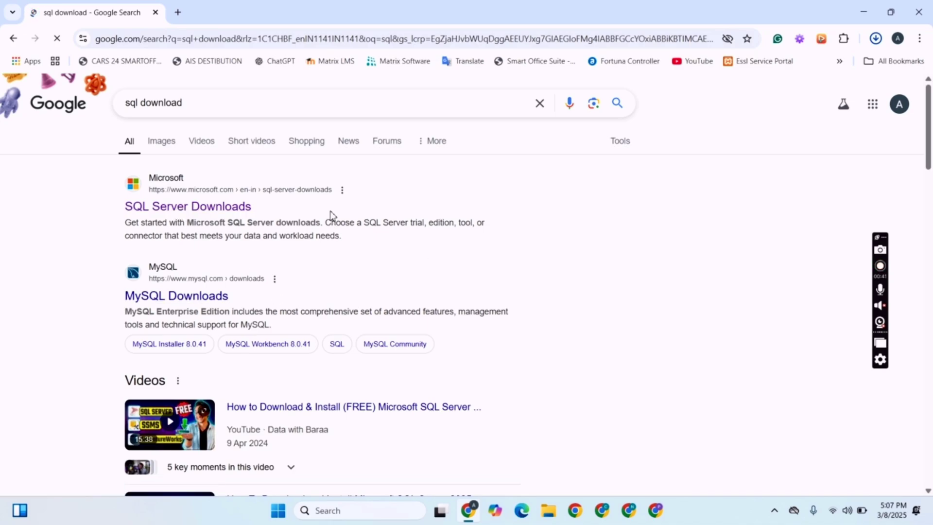
pyautogui.click(203, 206)
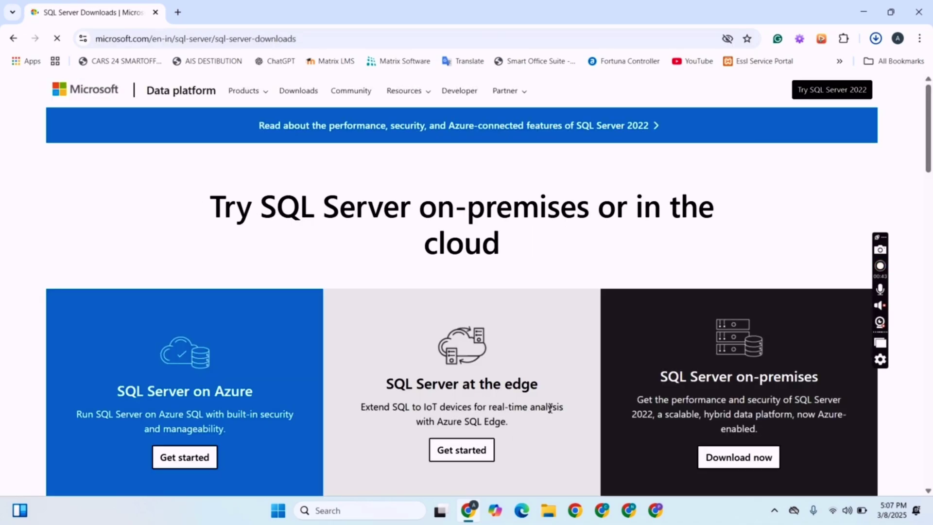
pyautogui.scroll(-5, 545, 406)
pyautogui.click(627, 440)
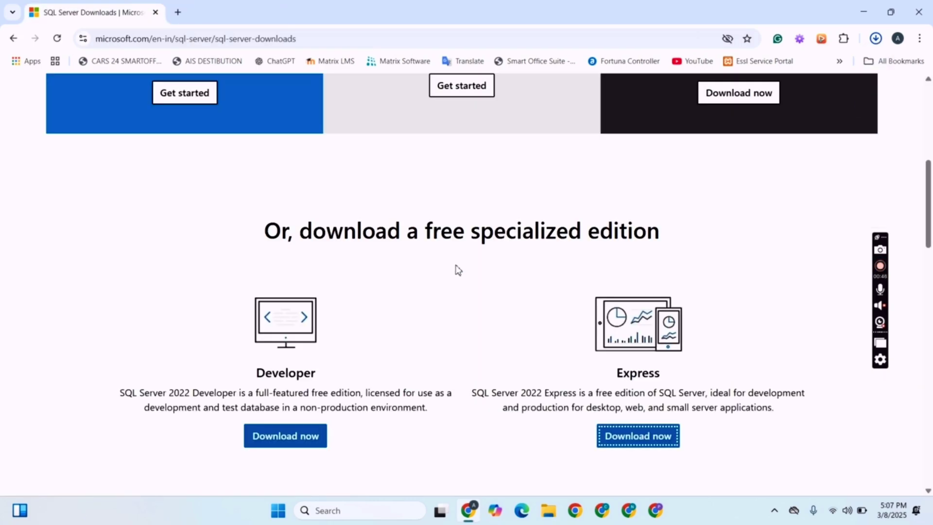
# - Launch Control Panel from a 'control' search and open Turn Windows features on or off
pyautogui.click(351, 511)
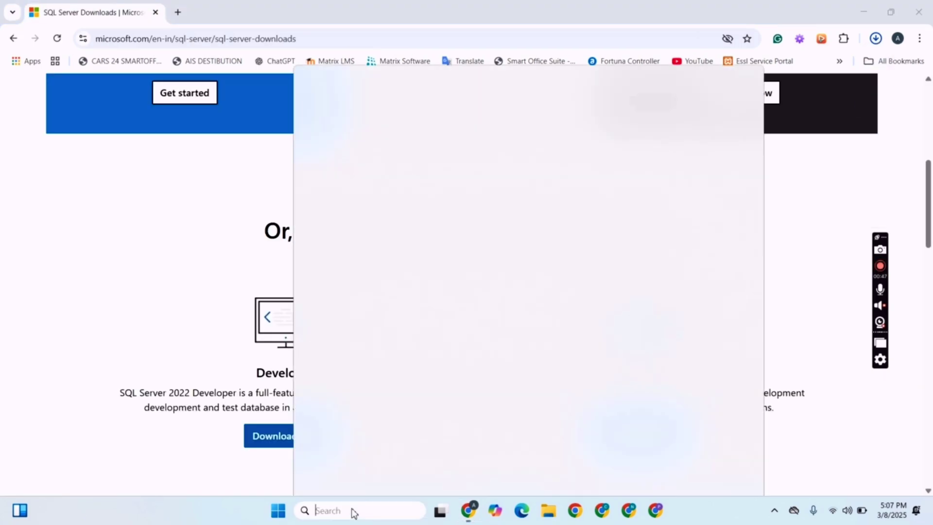
pyautogui.write('iiser')
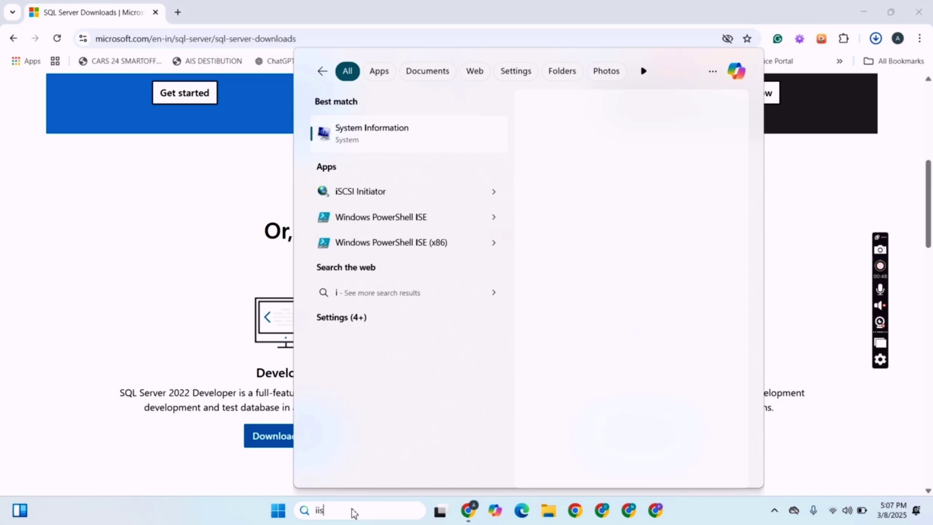
pyautogui.press('BackSpace')
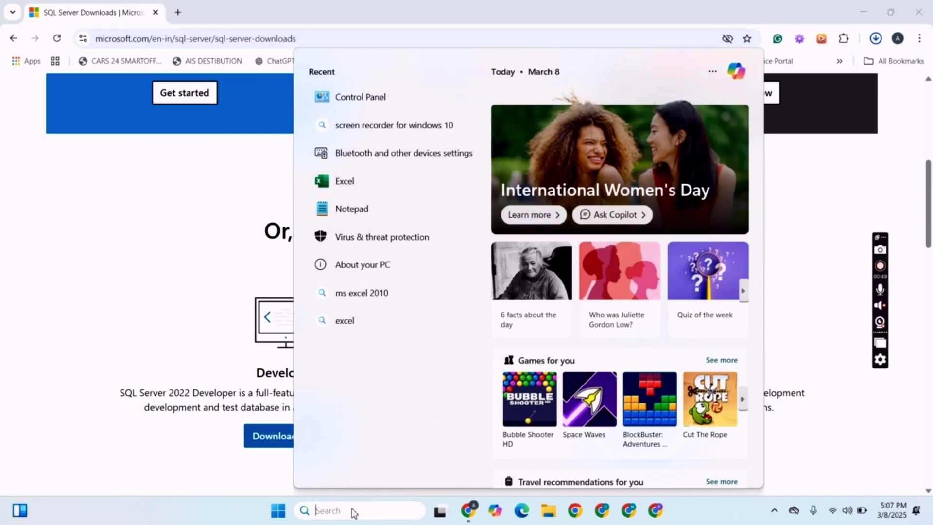
pyautogui.write('control')
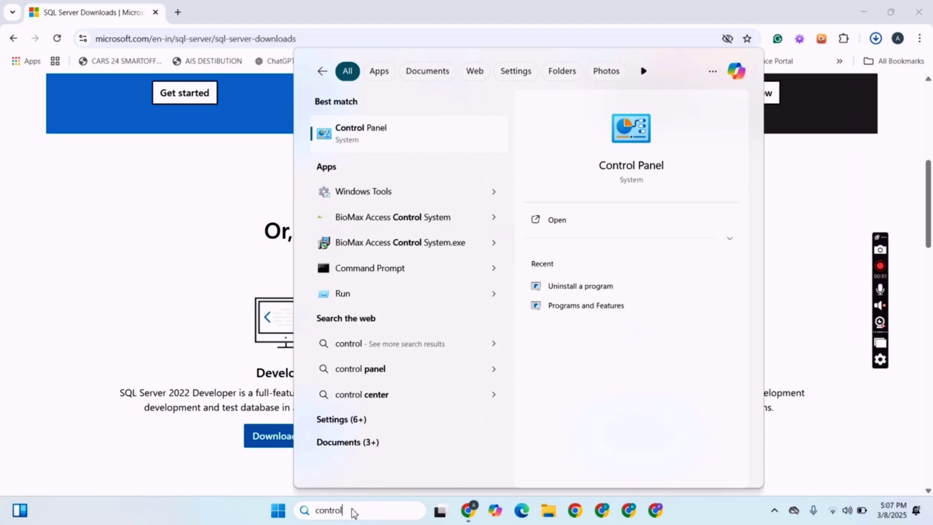
pyautogui.press('Return')
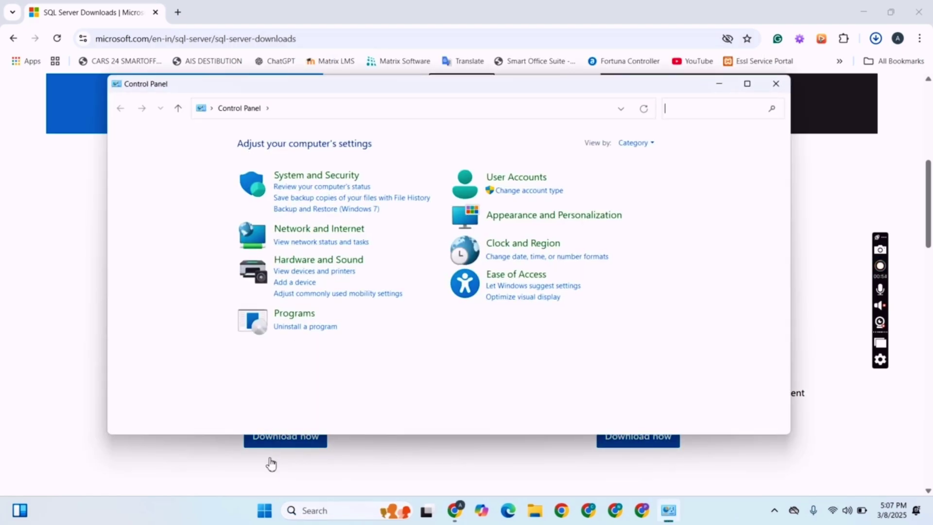
pyautogui.click(313, 327)
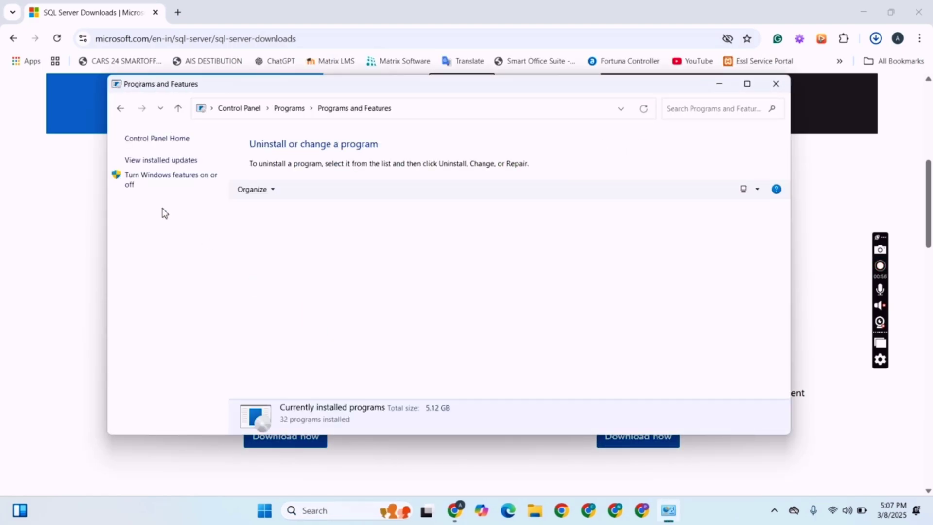
pyautogui.click(128, 183)
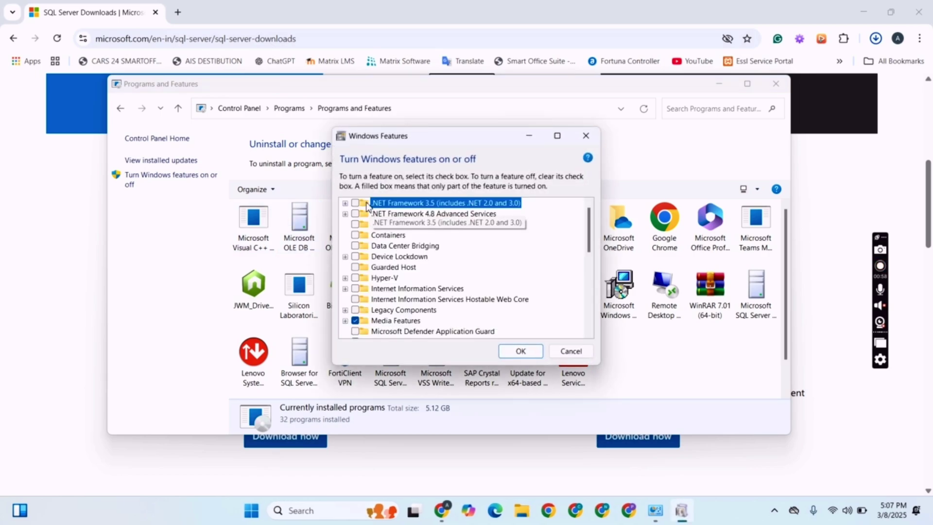
# - Turn on .NET 3.5 HTTP/Non-HTTP Activation and .NET 4.8 WCF HTTP, MSMQ, Named Pipe, TCP Activation
pyautogui.click(356, 204)
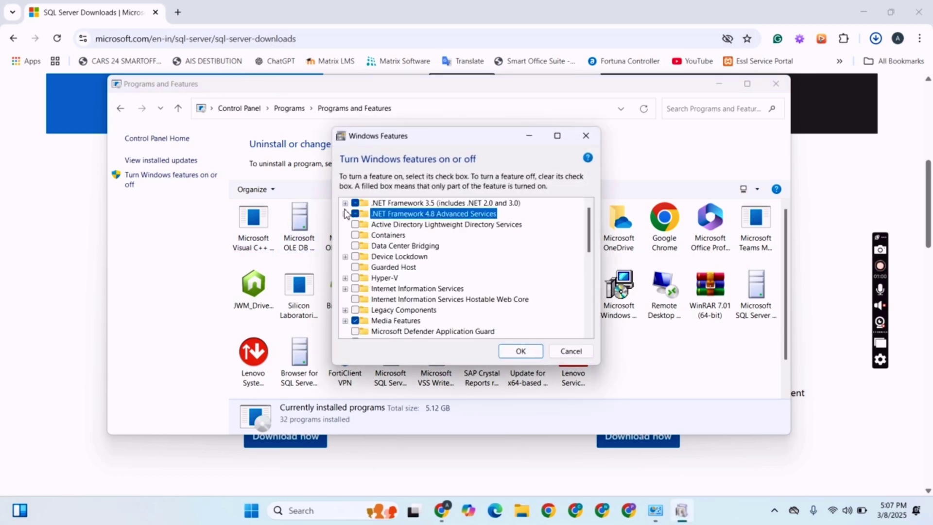
pyautogui.click(344, 204)
pyautogui.click(366, 214)
pyautogui.click(365, 224)
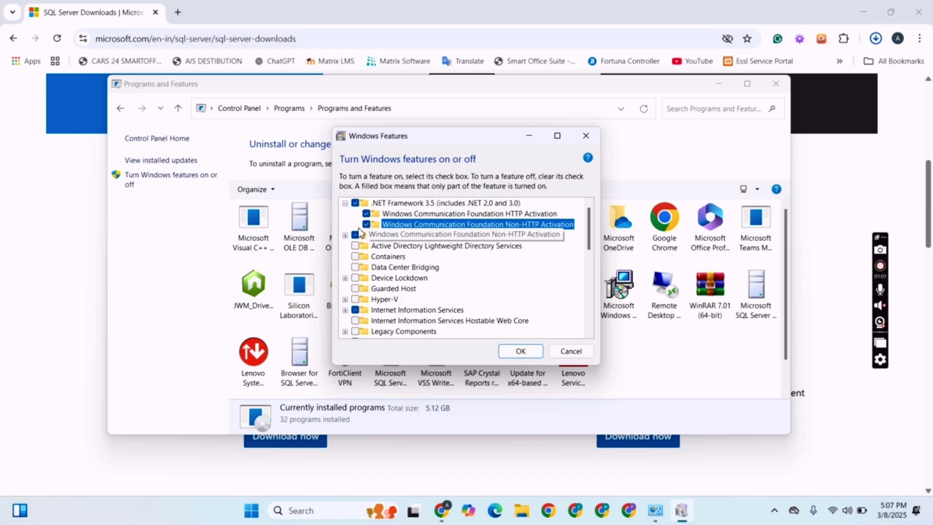
pyautogui.click(345, 235)
pyautogui.click(356, 257)
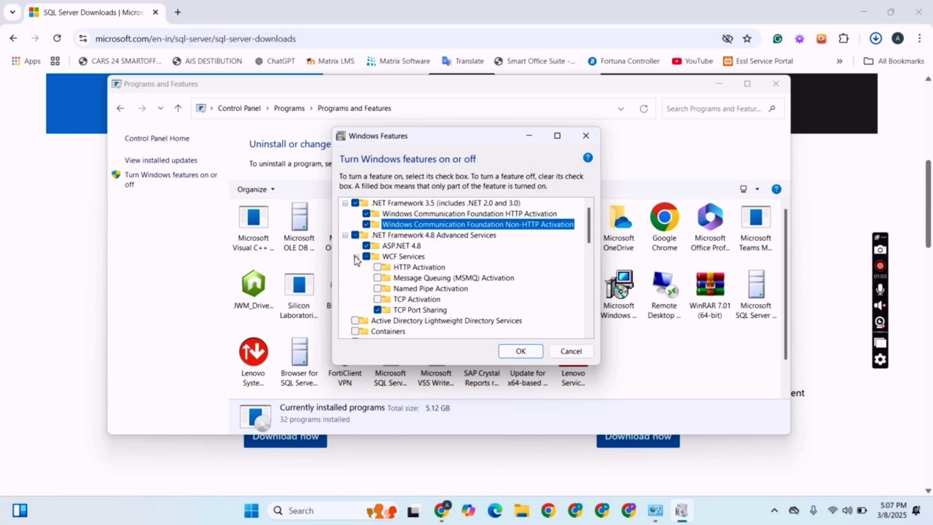
pyautogui.click(377, 267)
pyautogui.click(378, 278)
pyautogui.click(377, 289)
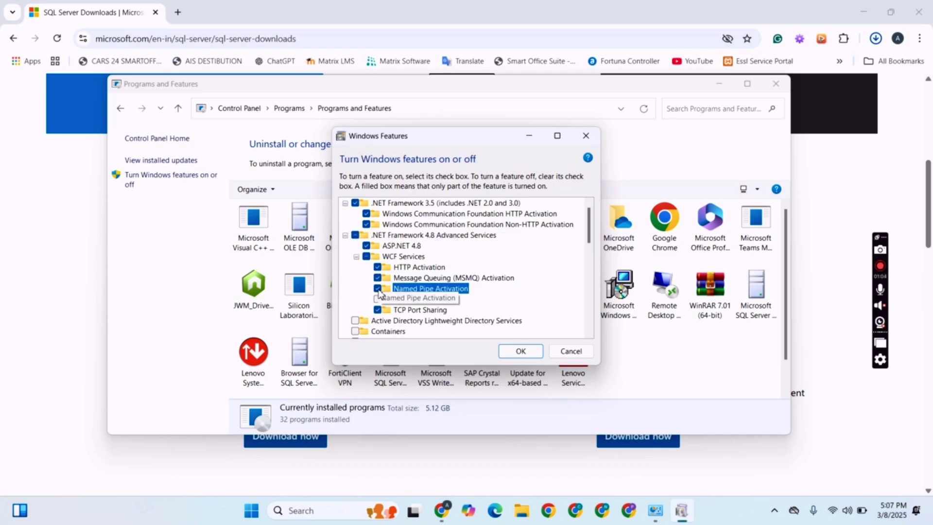
pyautogui.click(378, 300)
# - Turn on IIS Hostable Web Core, FTP Server with FTP Extensibility, and Web Management Tools
pyautogui.scroll(-3, 391, 306)
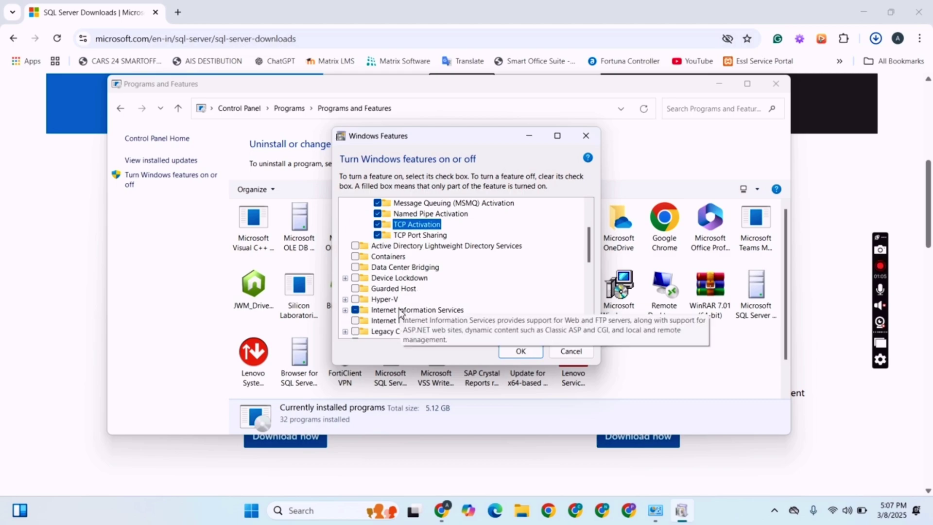
pyautogui.scroll(-1, 366, 278)
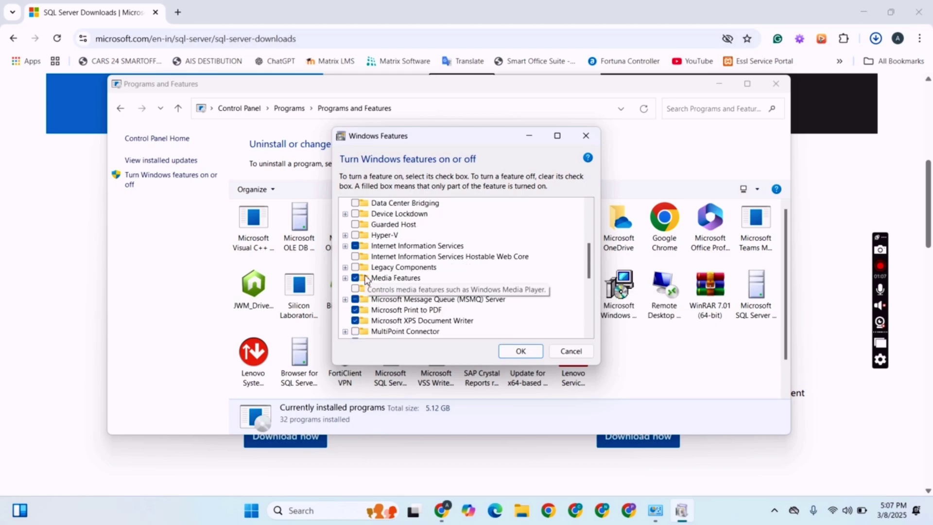
pyautogui.click(356, 257)
pyautogui.click(345, 246)
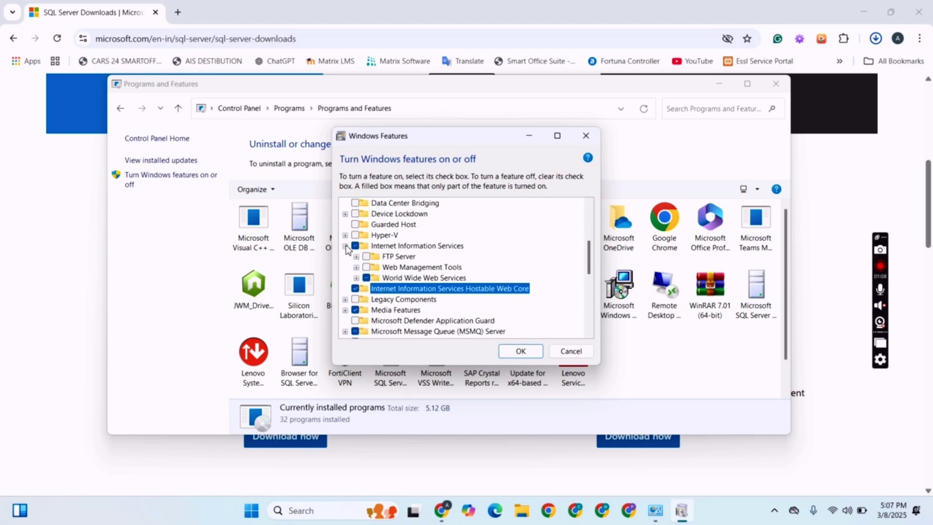
pyautogui.click(367, 257)
pyautogui.click(367, 267)
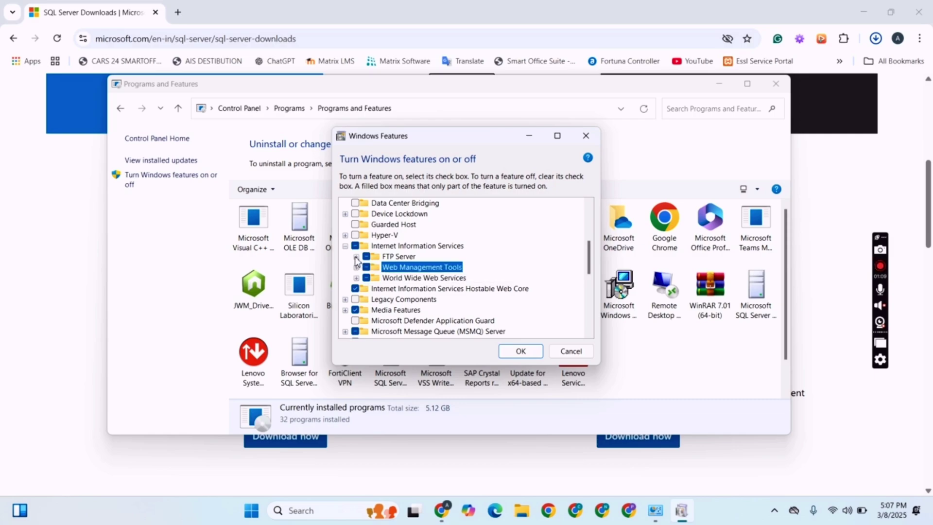
pyautogui.click(356, 257)
pyautogui.click(377, 267)
# - Turn on IIS 6 Management Compatibility with WMI Compatibility, plus IIS Management Scripts and Tools
pyautogui.scroll(-1, 362, 262)
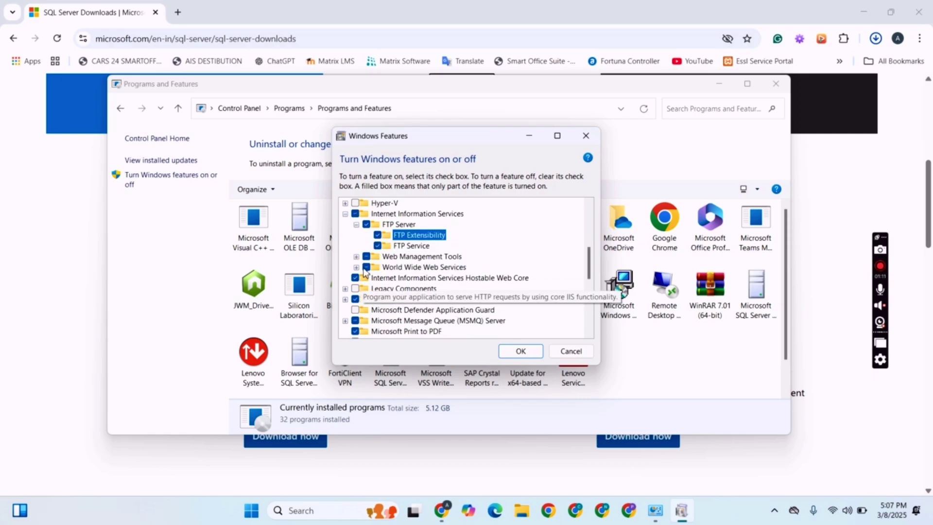
pyautogui.click(356, 256)
pyautogui.click(399, 267)
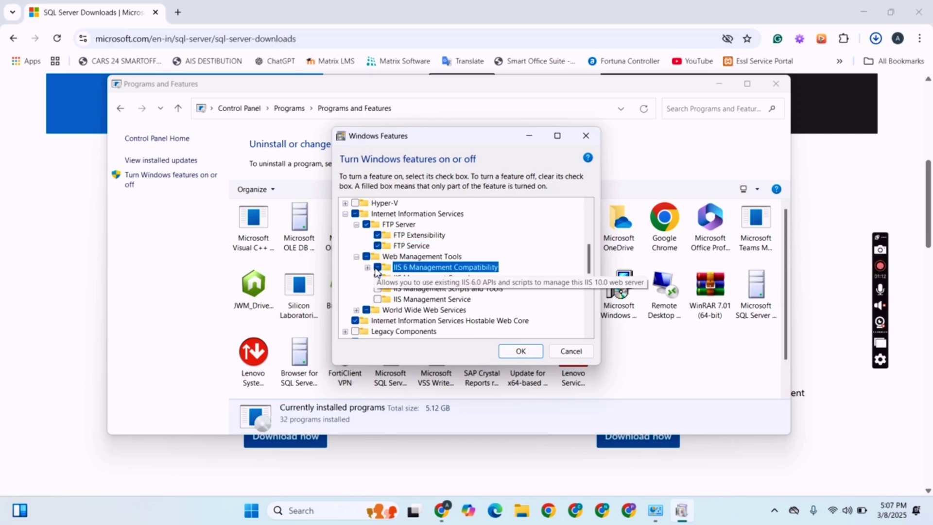
pyautogui.click(367, 267)
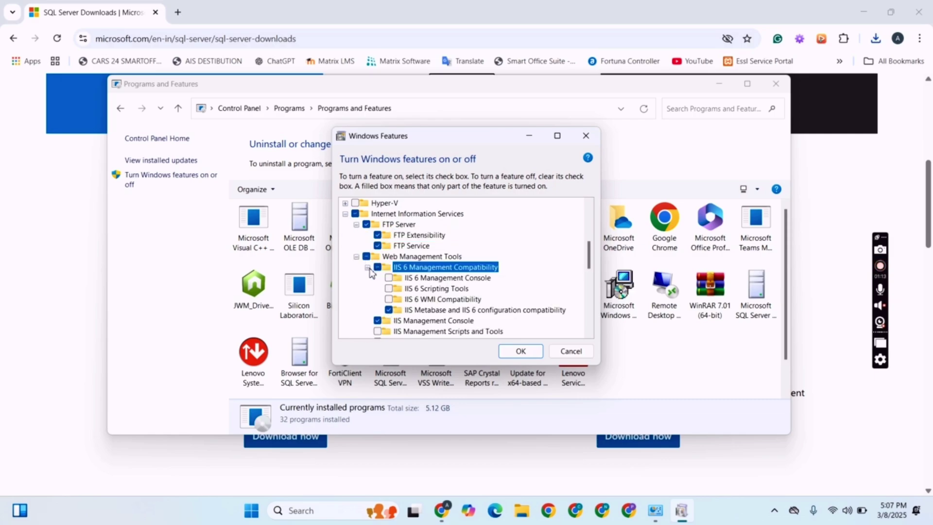
pyautogui.click(389, 299)
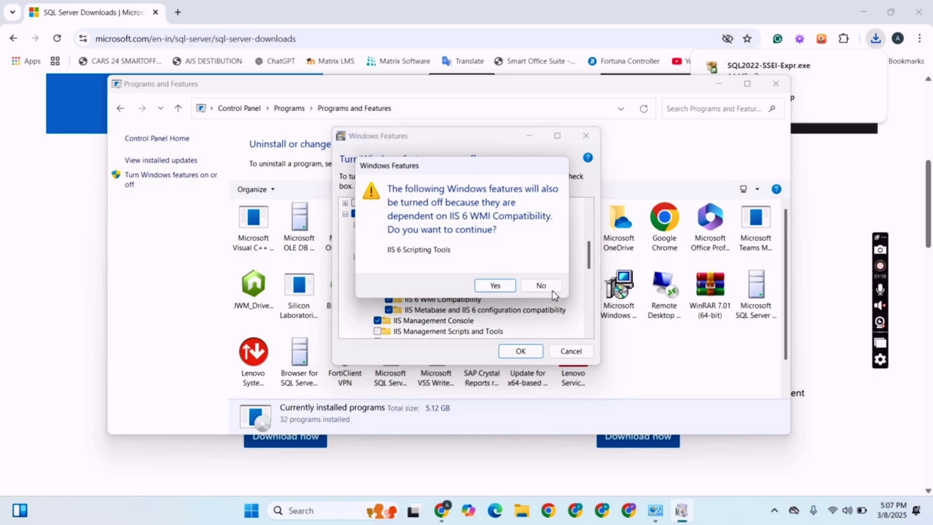
pyautogui.click(540, 285)
pyautogui.scroll(-1, 379, 303)
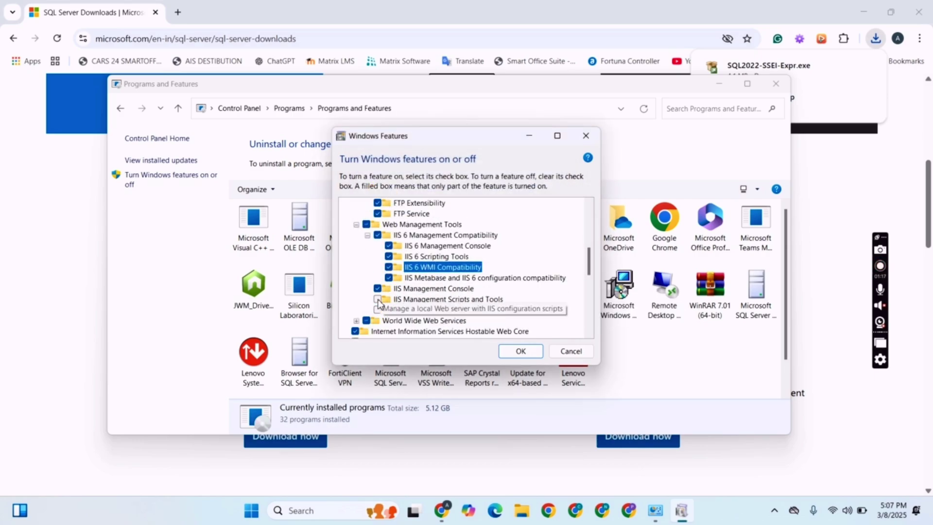
pyautogui.click(378, 299)
# - Turn on CGI, Application Initialization, ASP, ASP.NET 3.5, Server-Side Includes and WebSocket Protocol
pyautogui.scroll(-2, 383, 311)
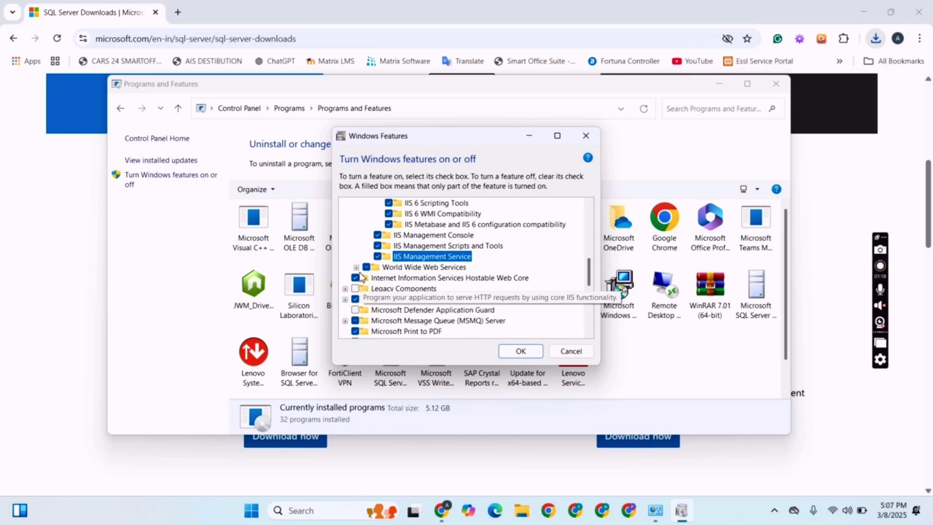
pyautogui.click(357, 268)
pyautogui.click(367, 278)
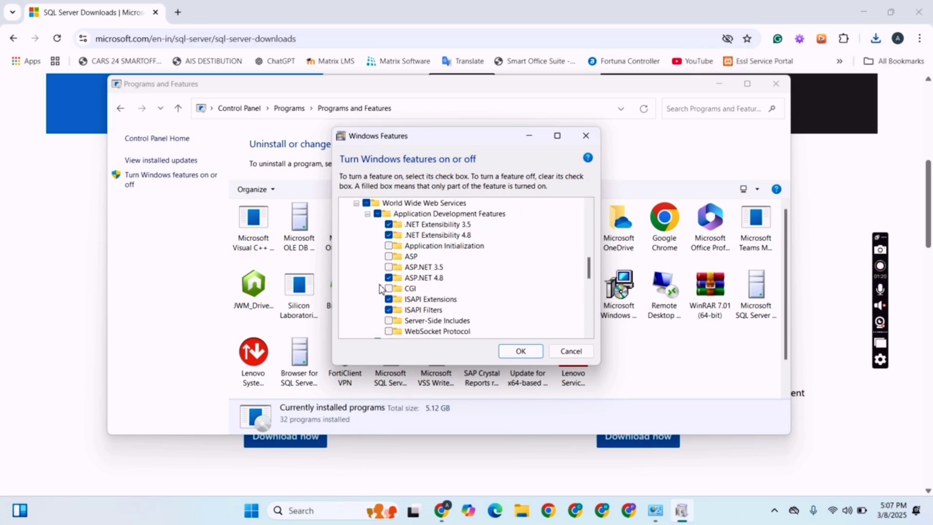
pyautogui.click(389, 267)
pyautogui.click(389, 245)
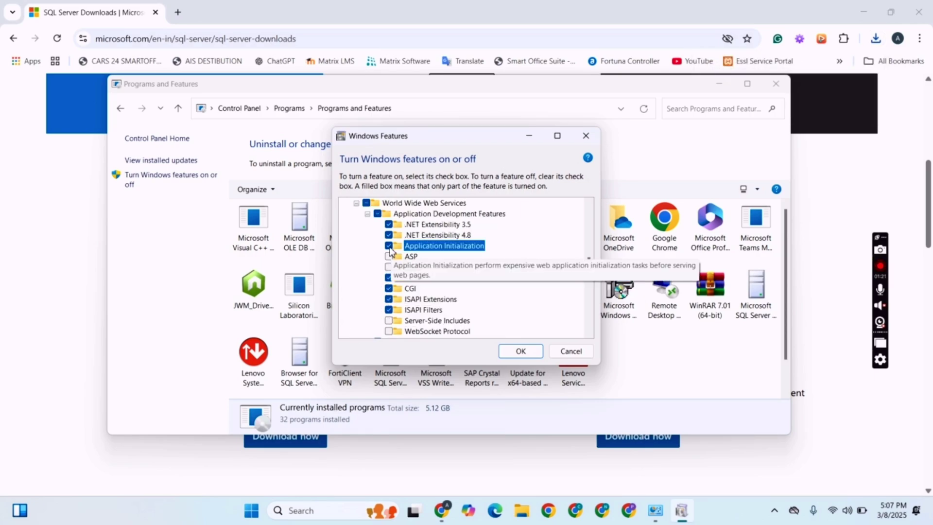
pyautogui.click(389, 256)
pyautogui.click(389, 266)
pyautogui.scroll(-1, 389, 292)
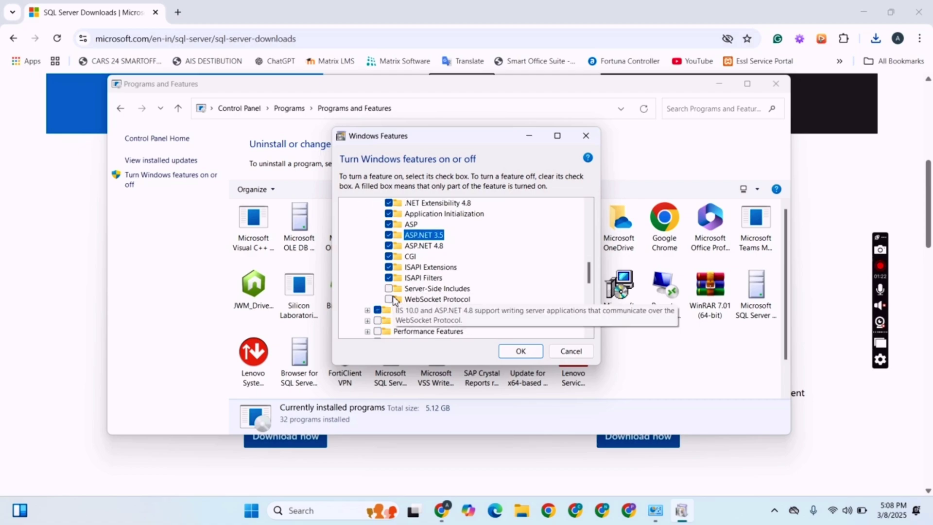
pyautogui.click(389, 289)
pyautogui.click(389, 299)
# - Turn on Directory Browsing, HTTP Errors, HTTP Redirection, Static Content and WebDAV Publishing
pyautogui.scroll(-2, 374, 286)
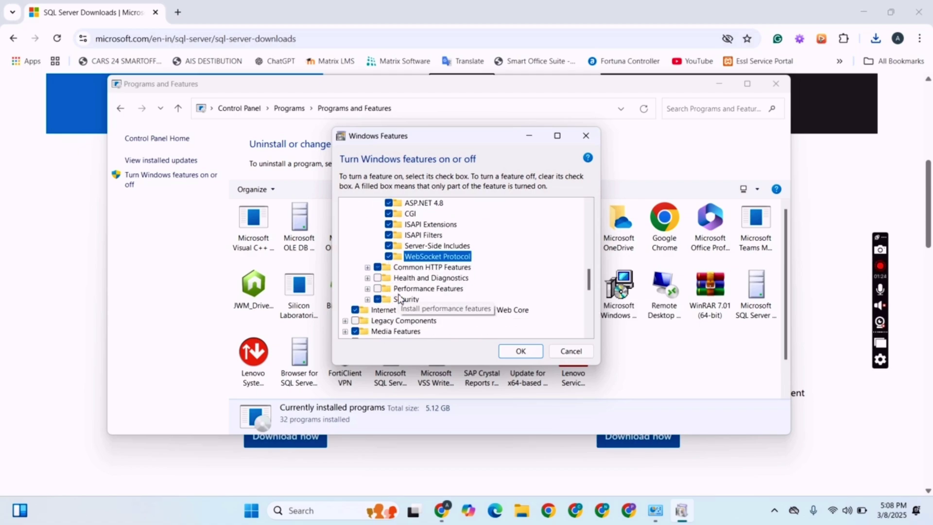
pyautogui.click(377, 267)
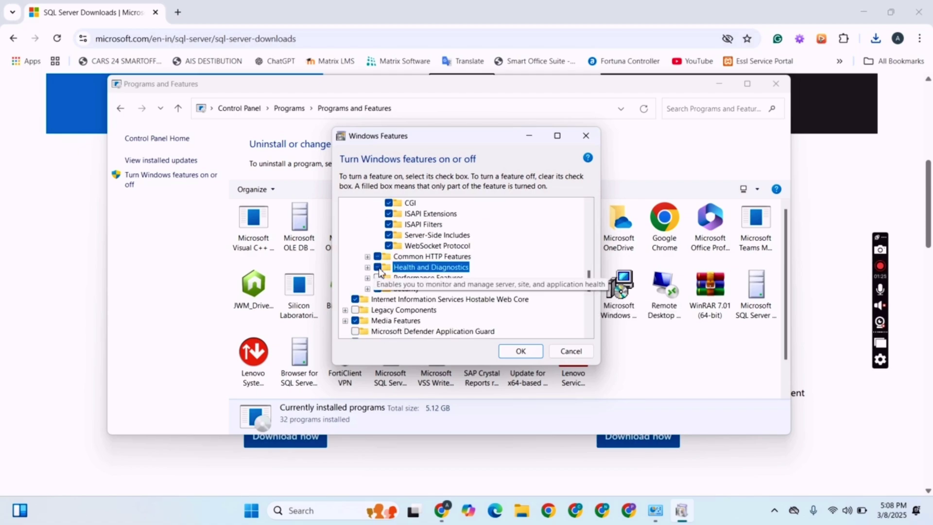
pyautogui.click(368, 257)
pyautogui.click(389, 278)
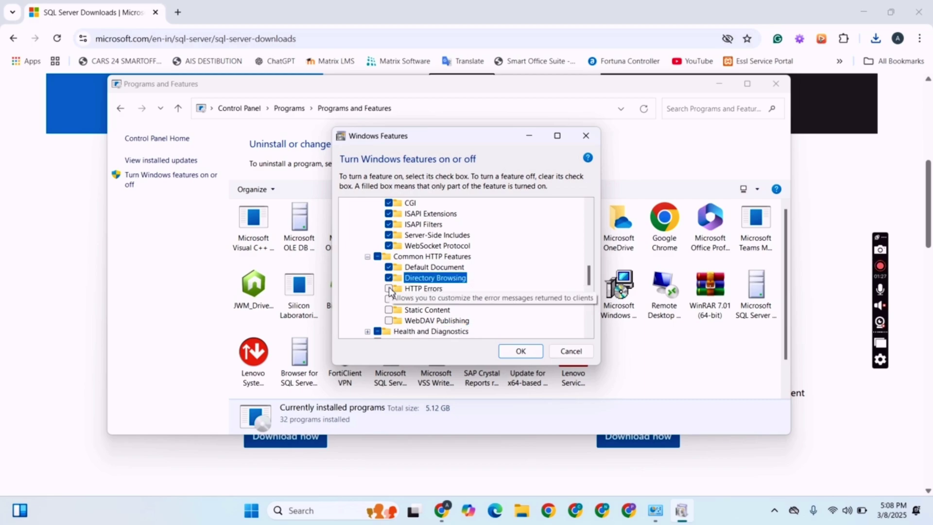
pyautogui.click(389, 288)
pyautogui.click(389, 299)
pyautogui.click(388, 310)
pyautogui.click(389, 320)
# - Turn on Custom Logging, Logging Tools, ODBC Logging, Request Monitor and Tracing
pyautogui.scroll(-3, 357, 223)
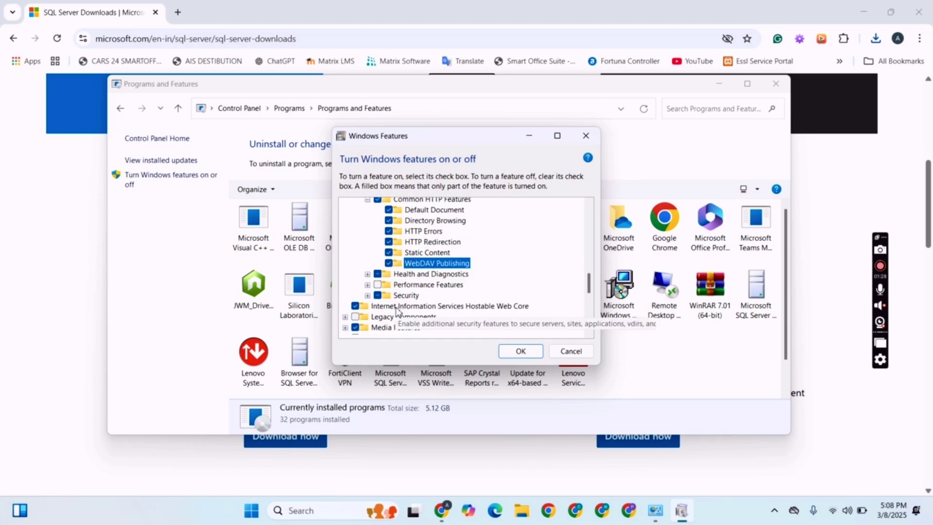
pyautogui.click(367, 225)
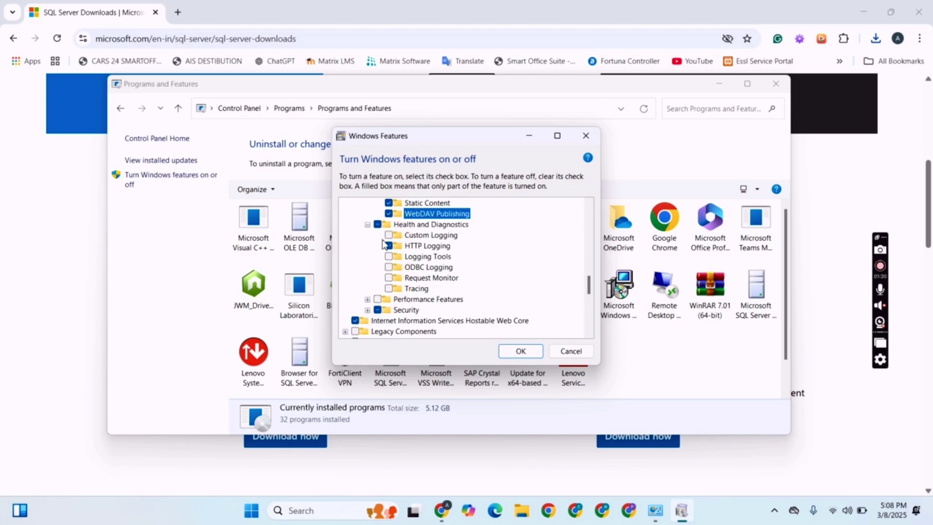
pyautogui.click(388, 235)
pyautogui.click(389, 256)
pyautogui.click(389, 267)
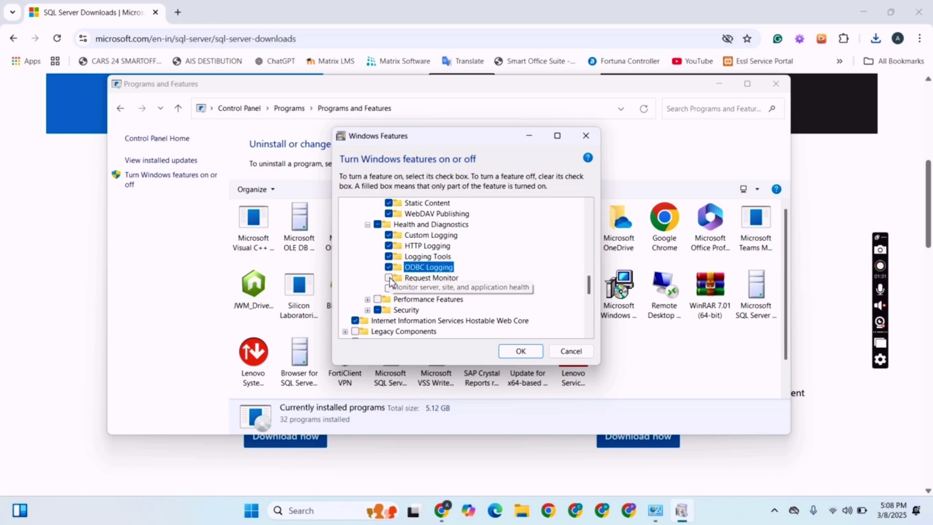
pyautogui.click(388, 278)
pyautogui.click(389, 288)
# - Turn on Performance Features with Dynamic Content Compression
pyautogui.scroll(-2, 381, 273)
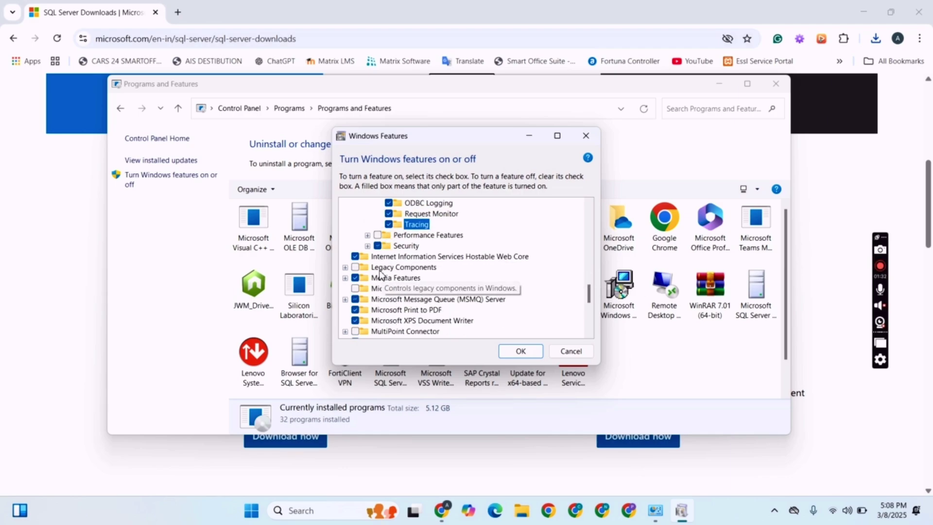
pyautogui.click(377, 235)
pyautogui.click(367, 235)
pyautogui.click(389, 245)
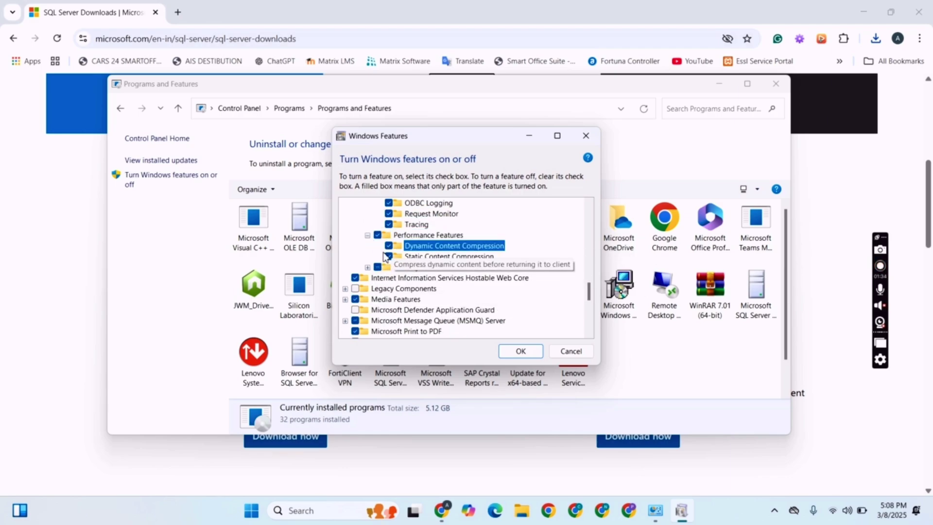
# - Turn on Basic, Digest and Client Certificate Mapping Authentication and Centralized SSL Certificate Support
pyautogui.click(368, 267)
pyautogui.click(389, 247)
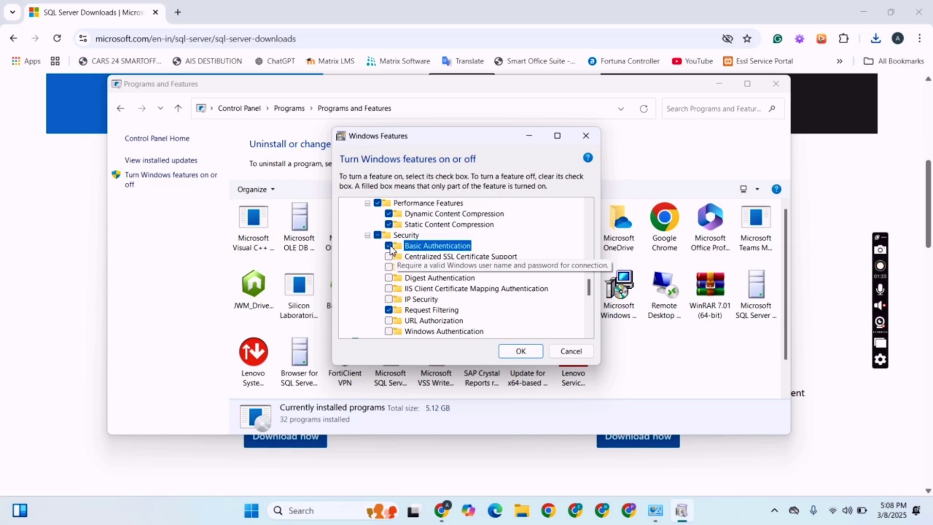
pyautogui.press('Down')
pyautogui.press('space')
pyautogui.press('Down')
pyautogui.press('space')
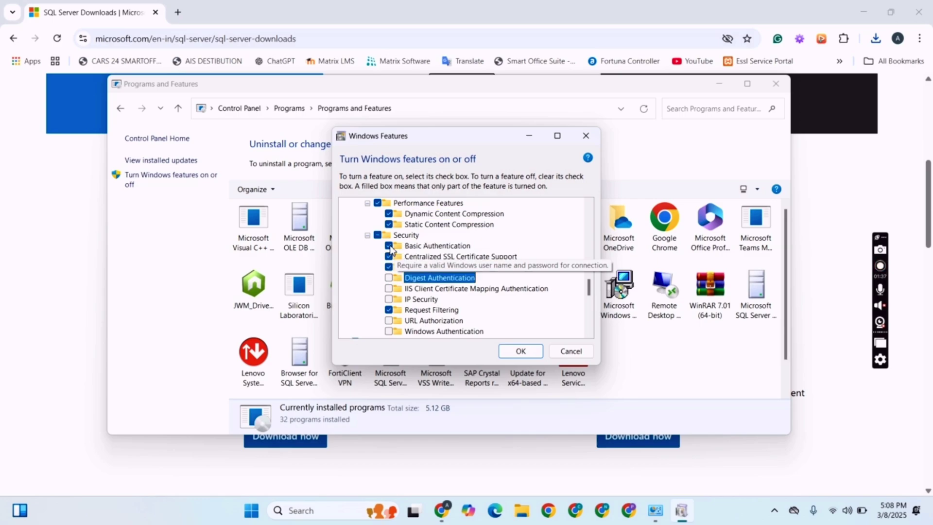
pyautogui.press('Down')
pyautogui.press('Down')
pyautogui.press('Up')
pyautogui.press('Down')
pyautogui.press('space')
pyautogui.press('Down')
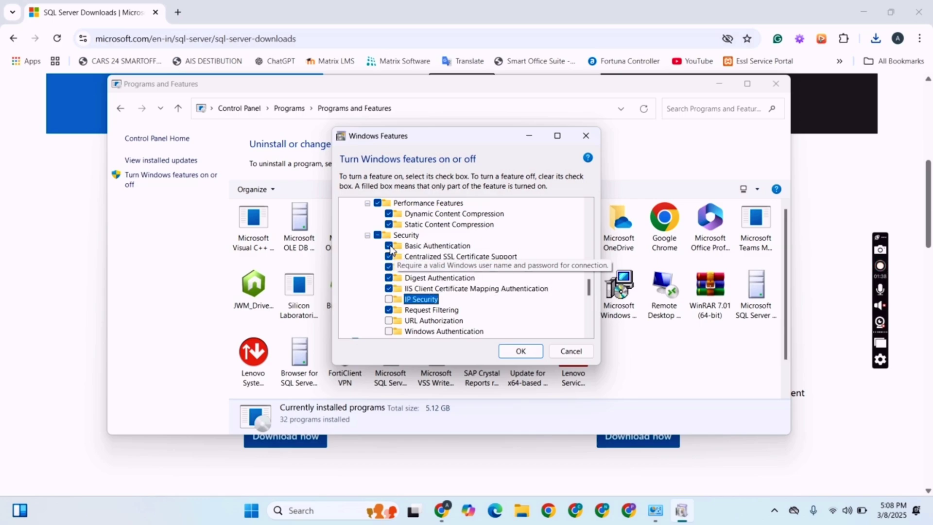
# - Turn on URL Authorization and Windows Authentication under IIS Security
pyautogui.scroll(-2, 392, 248)
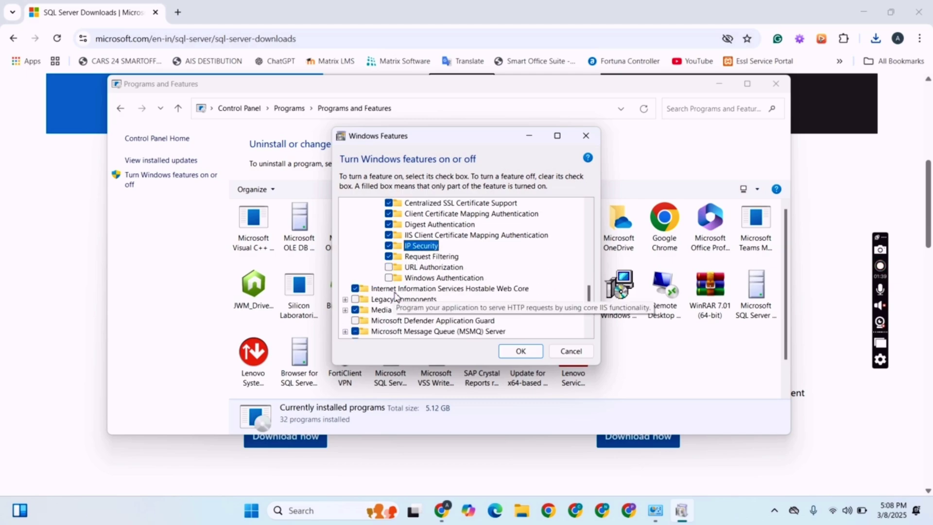
pyautogui.click(389, 268)
pyautogui.click(389, 277)
pyautogui.scroll(5, 398, 271)
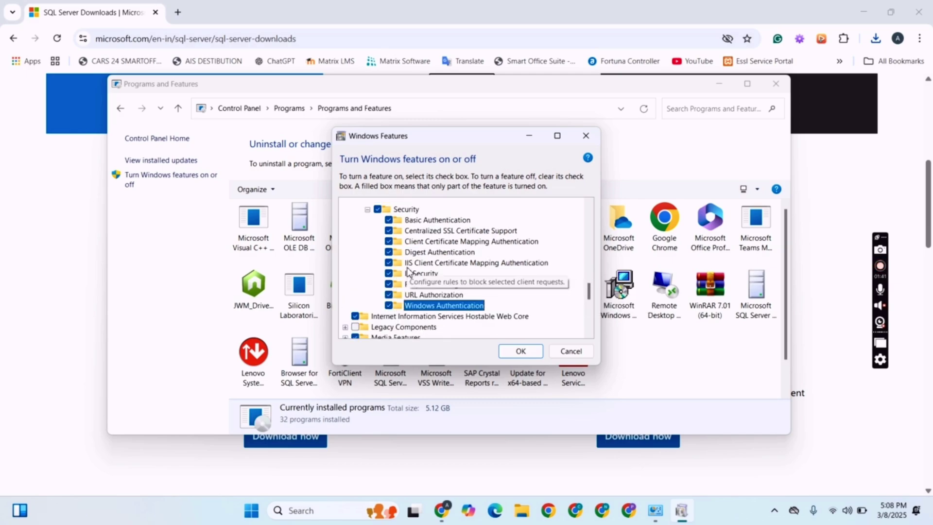
pyautogui.scroll(10, 408, 270)
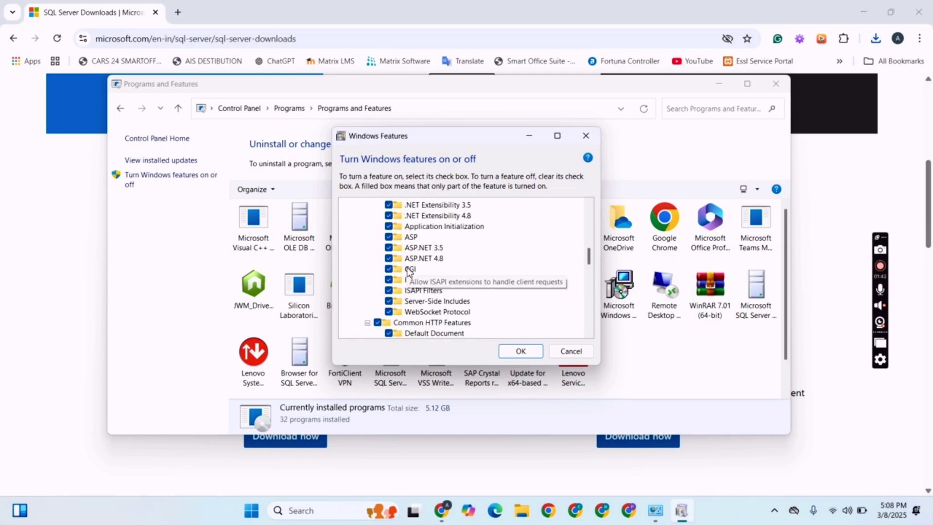
pyautogui.scroll(6, 407, 271)
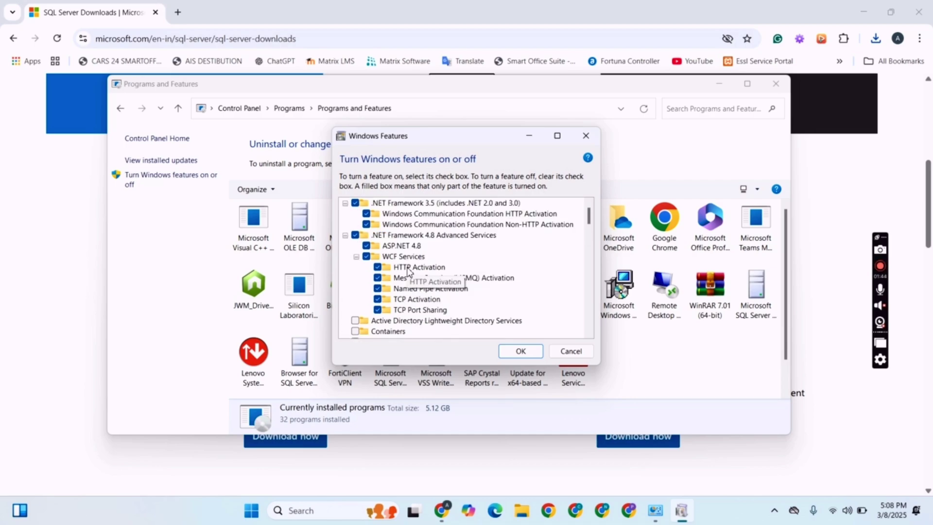
# - Apply the features, letting Windows Update download the files, and bring up File Explorer
pyautogui.click(525, 355)
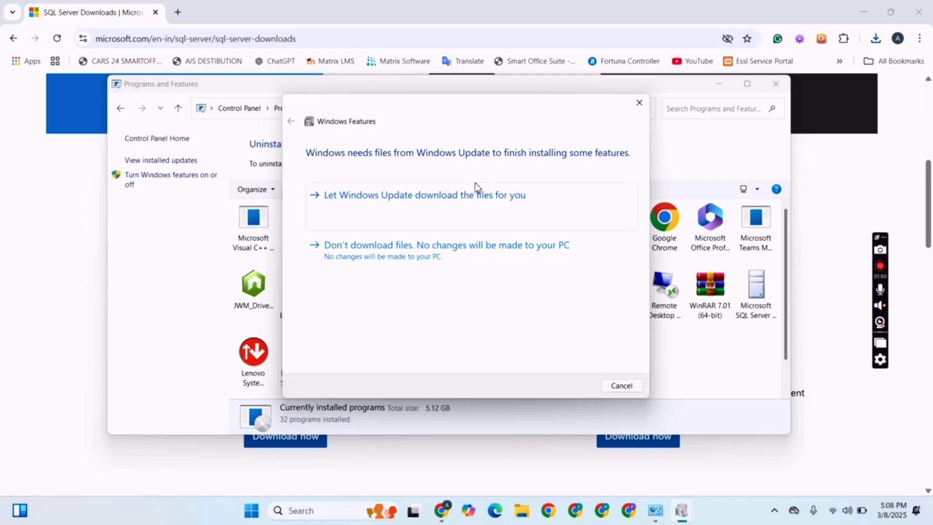
pyautogui.click(473, 197)
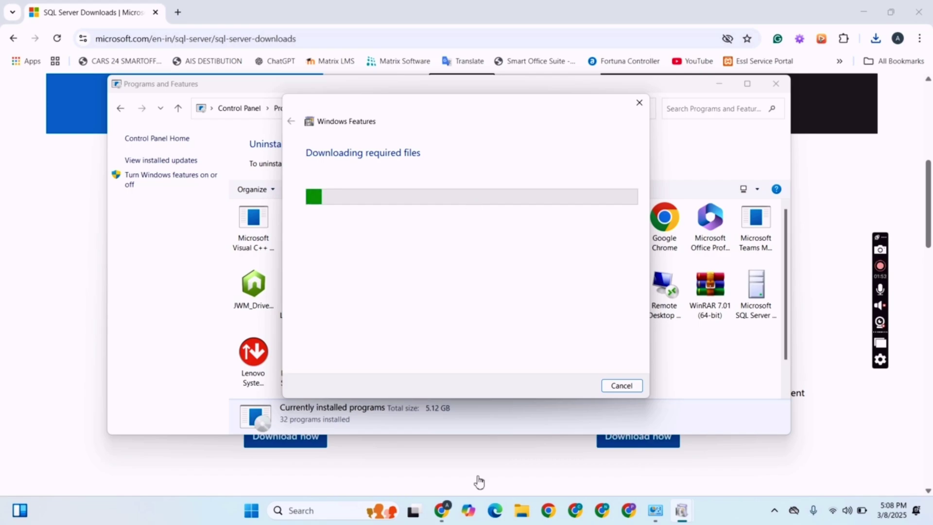
pyautogui.click(522, 511)
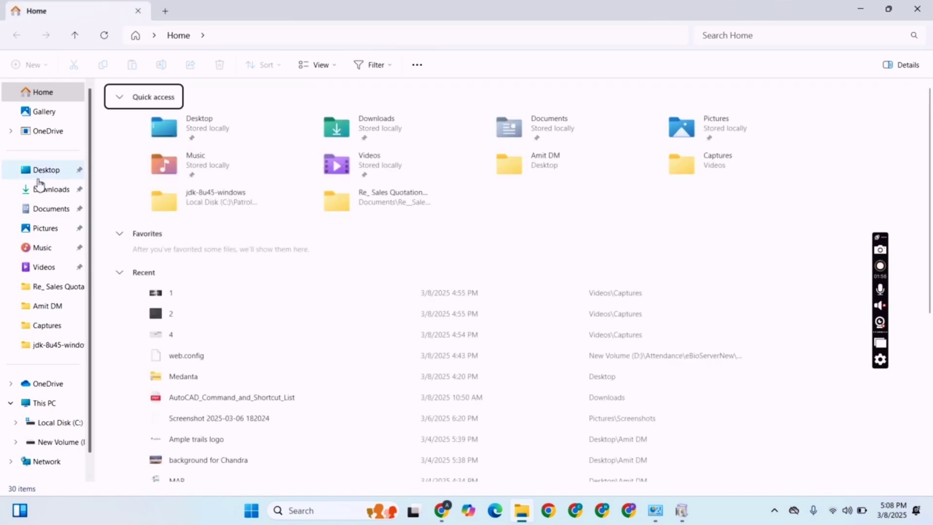
# - Create a new folder named Attendance in Downloads
pyautogui.click(57, 194)
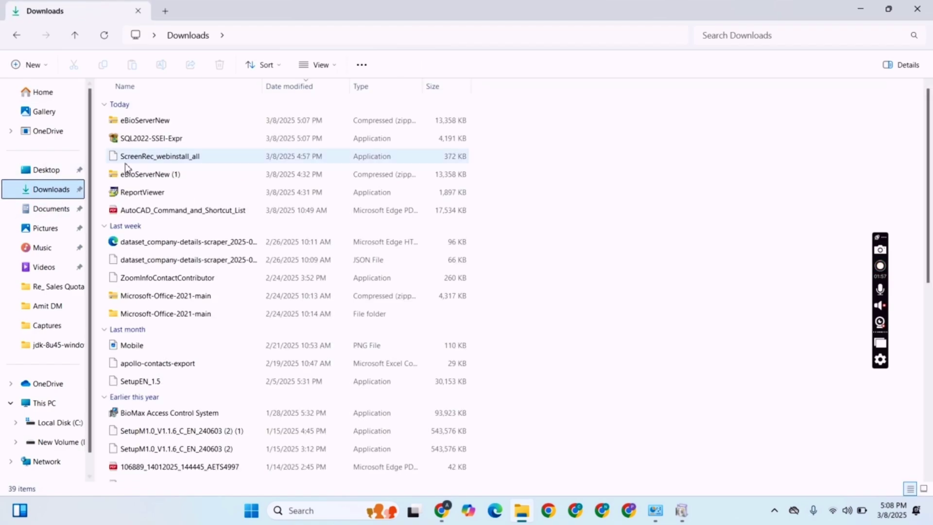
pyautogui.rightClick(605, 176)
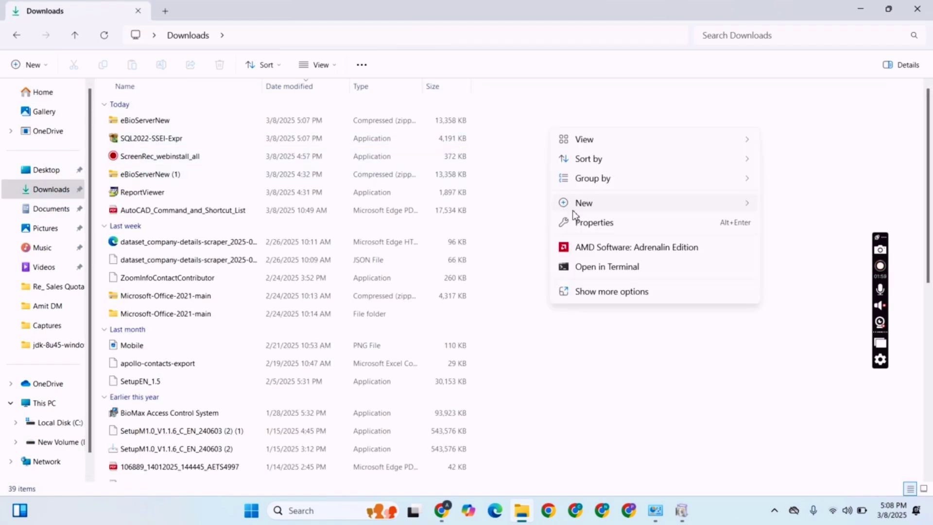
pyautogui.moveTo(607, 210)
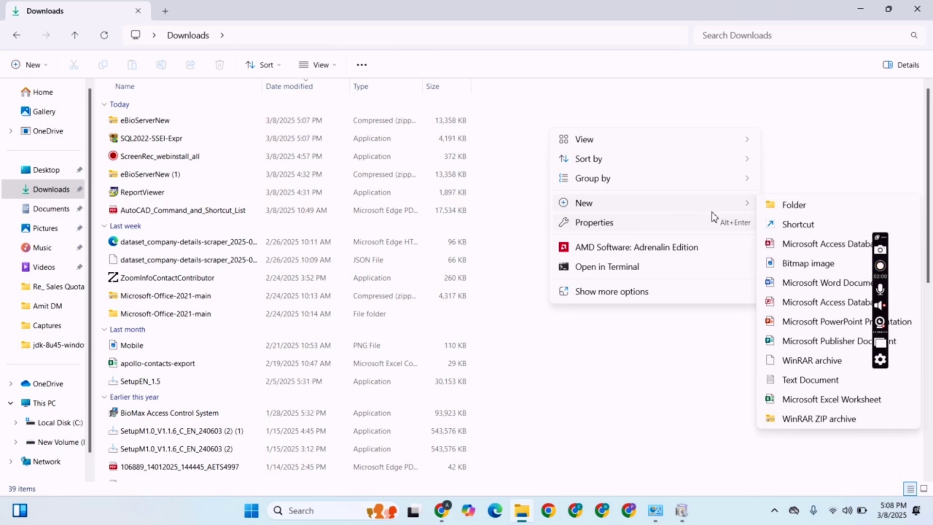
pyautogui.click(802, 207)
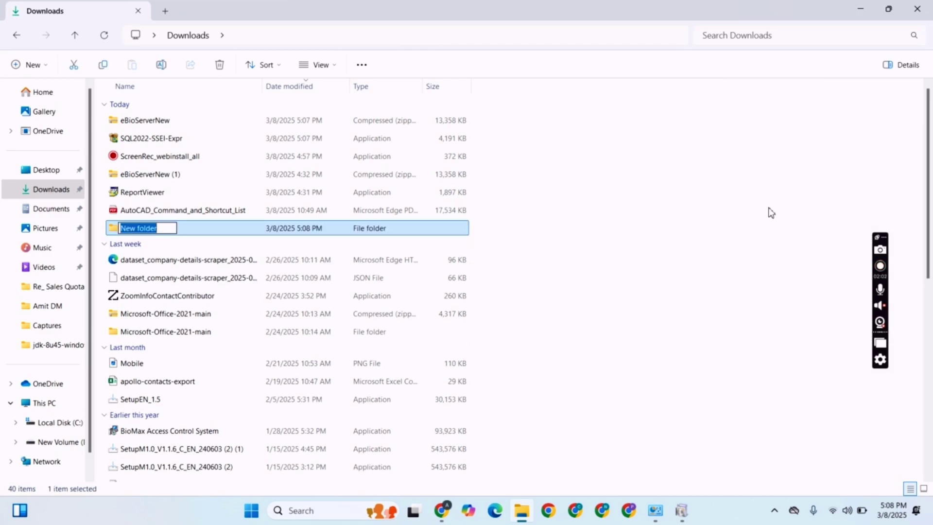
pyautogui.write('A')
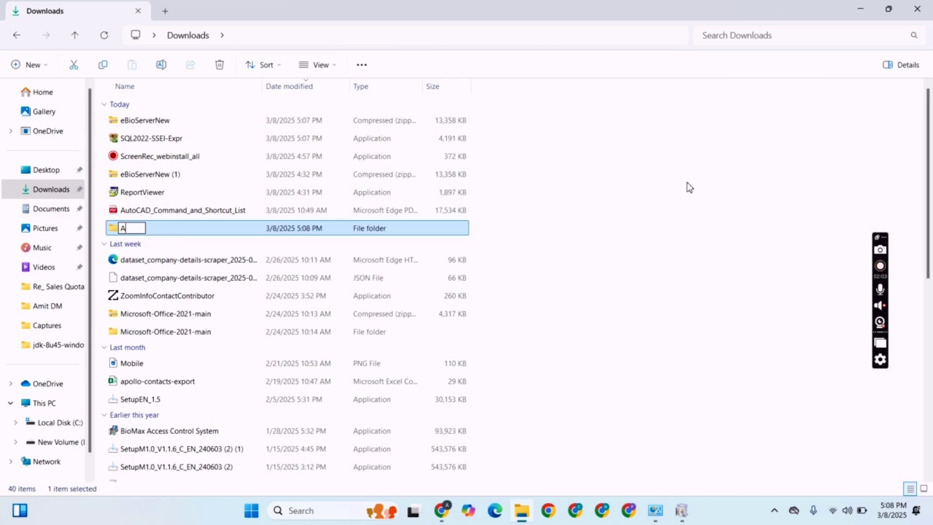
pyautogui.write('ttendance')
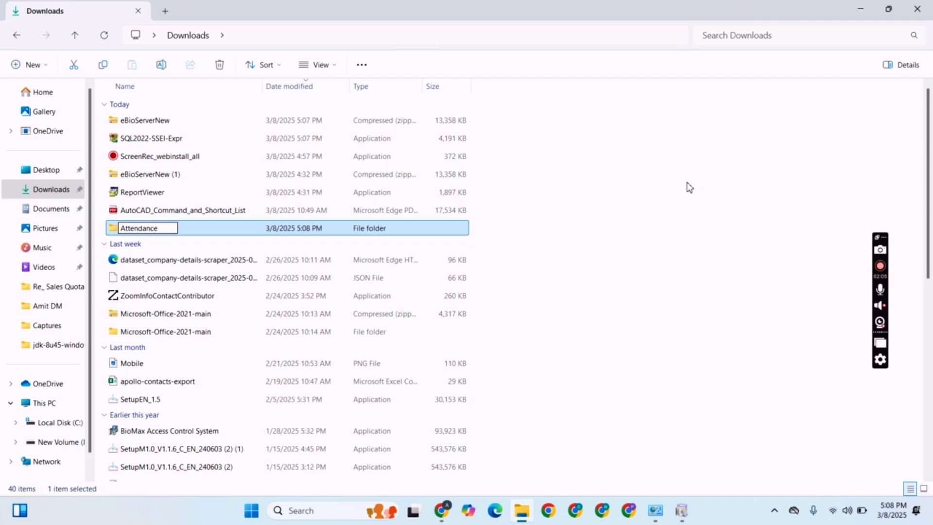
pyautogui.press('Return')
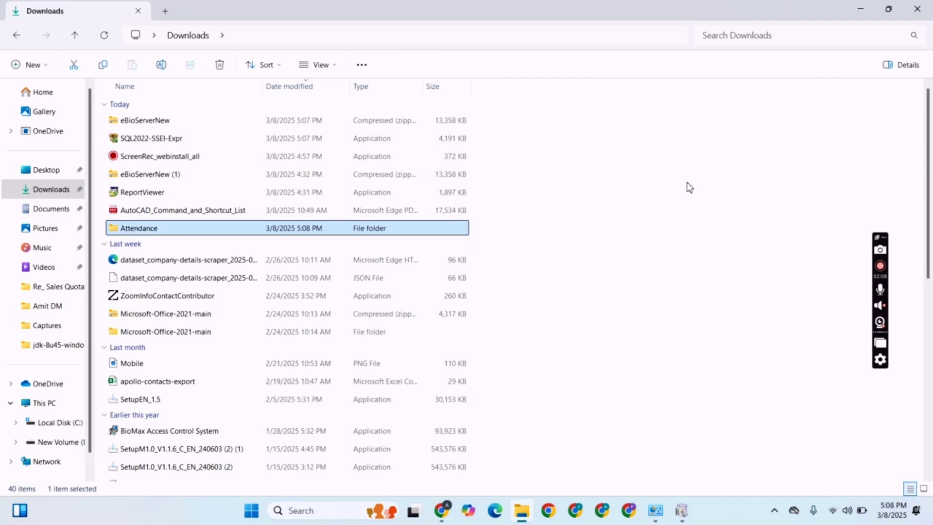
# - Move the eBioServerNew archive and SQL2022-SSEI-Expr installer into Attendance
pyautogui.click(177, 125)
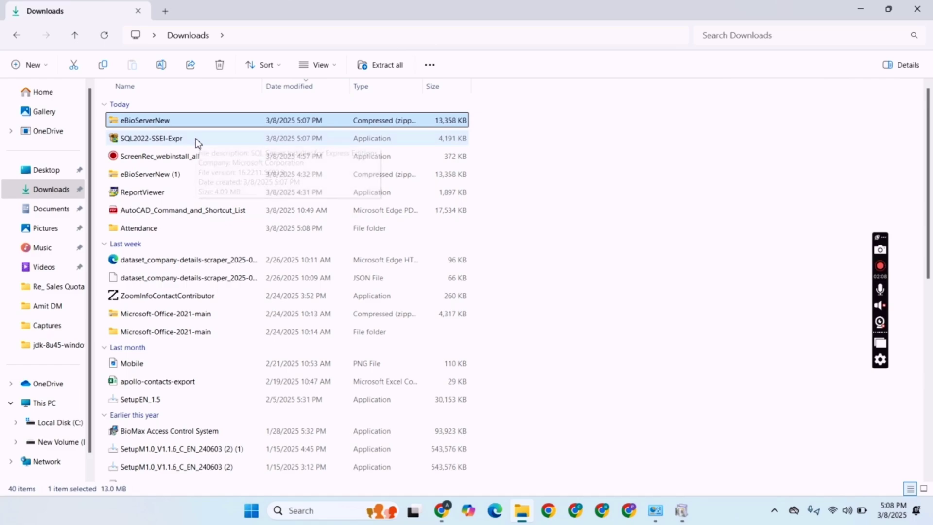
pyautogui.keyDown('ctrl'); pyautogui.click(197, 139); pyautogui.keyUp('ctrl')
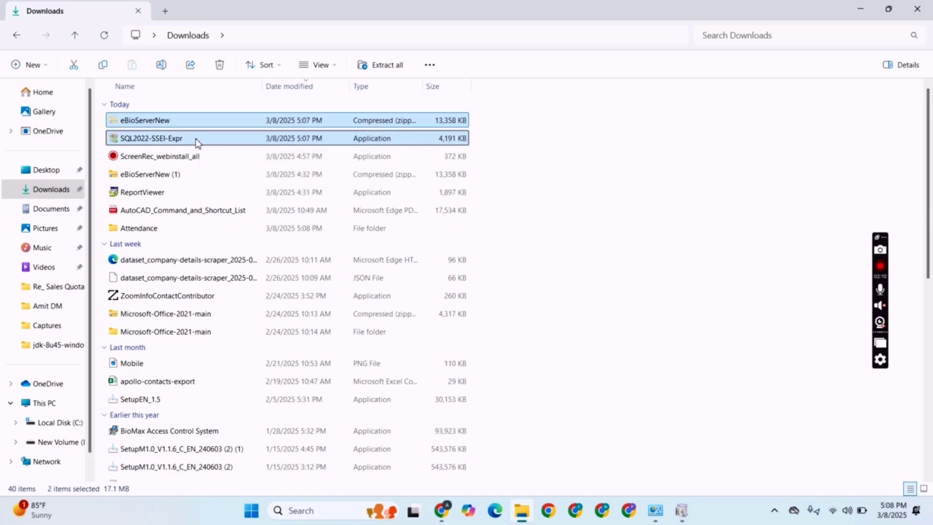
pyautogui.click(143, 175)
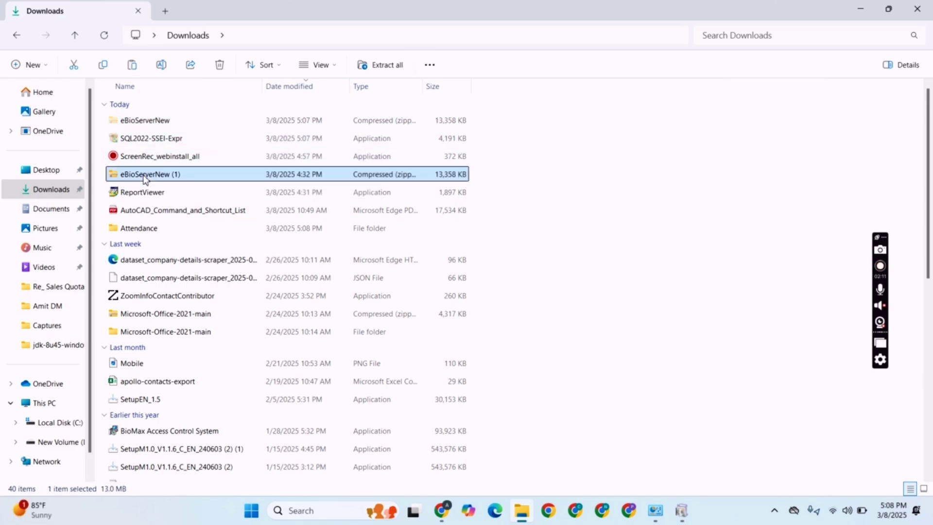
pyautogui.doubleClick(154, 229)
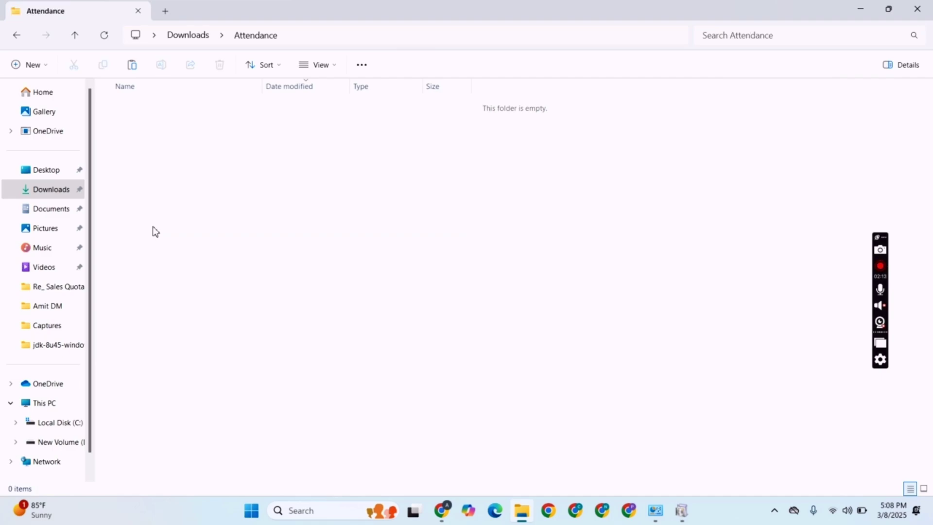
pyautogui.hotkey('ctrl', 'v')
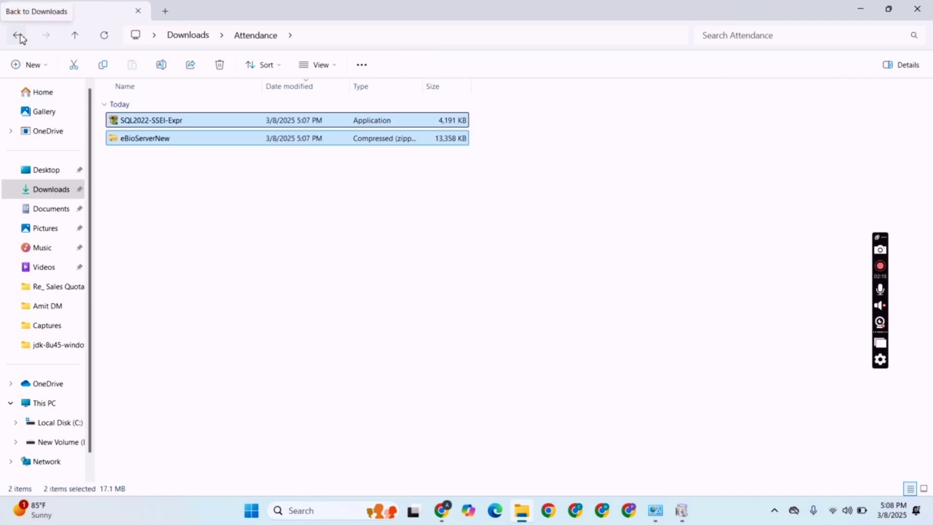
# - Delete the duplicate eBioServerNew (1) archive from Downloads and check Attendance's contents
pyautogui.click(19, 34)
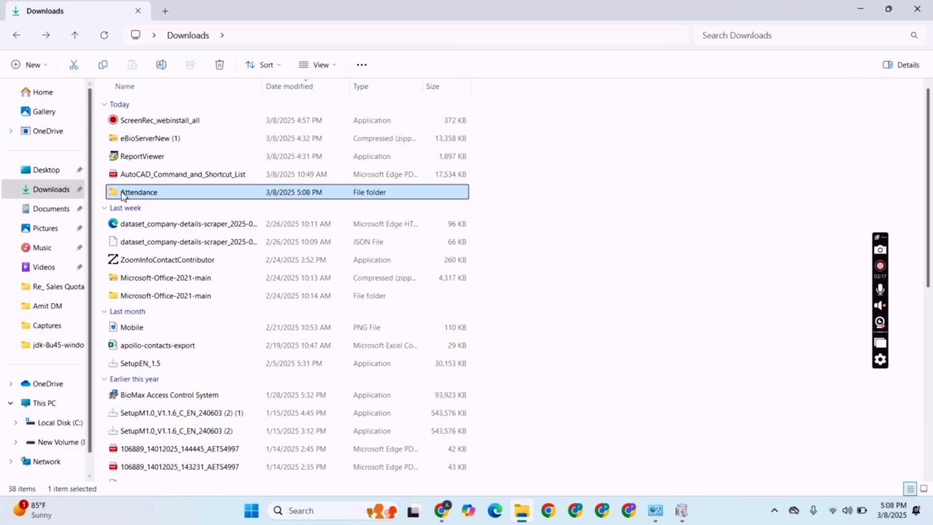
pyautogui.click(158, 141)
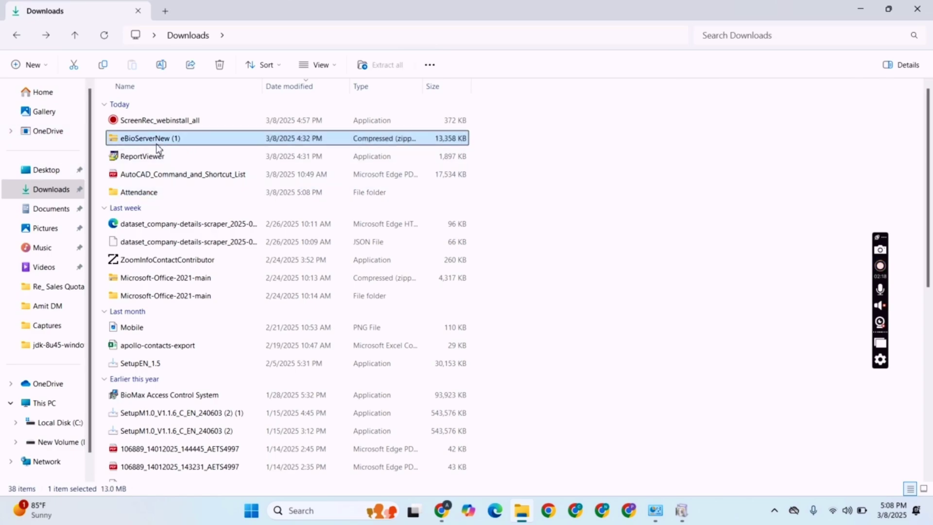
pyautogui.press('Delete')
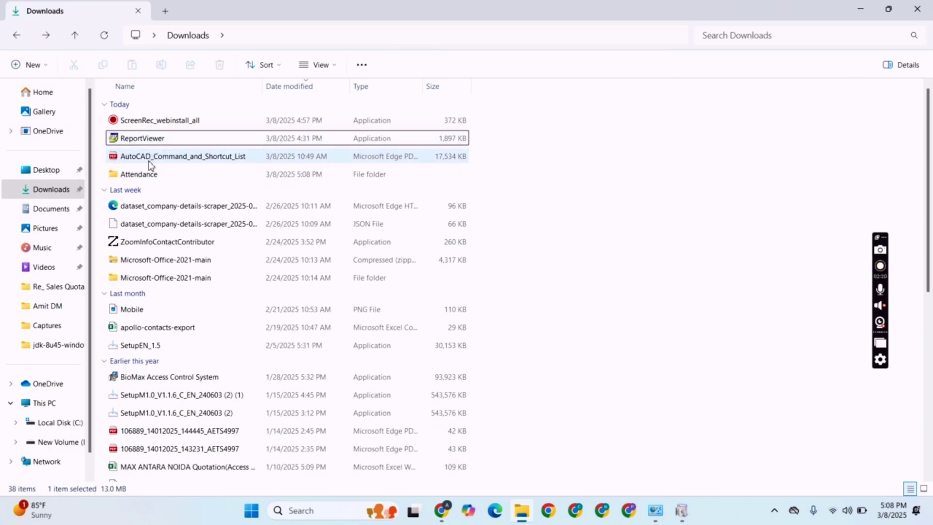
pyautogui.doubleClick(151, 176)
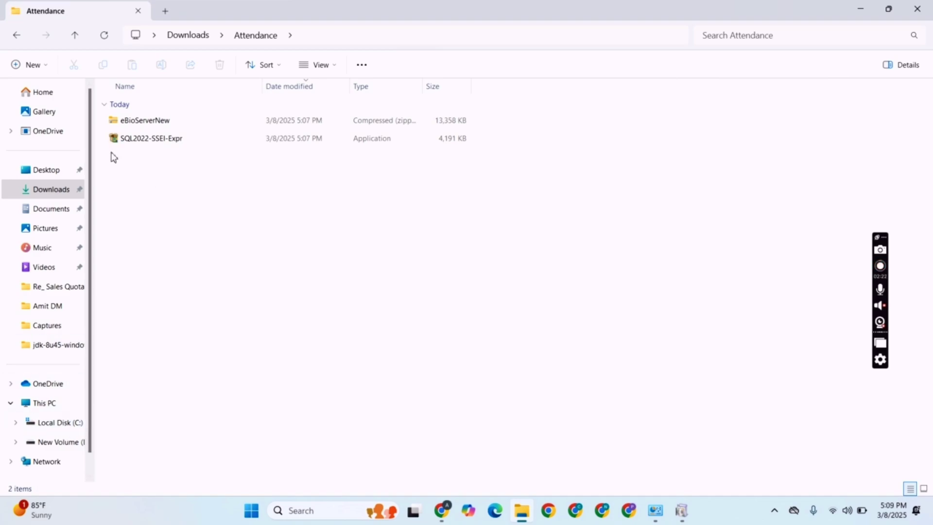
pyautogui.click(19, 39)
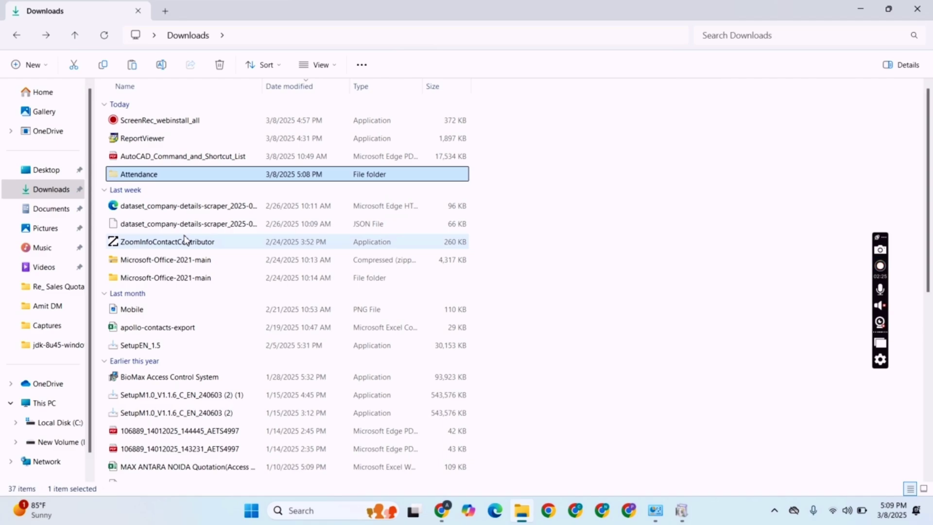
# - Paste Attendance onto drive D: and delete the stray eBioServerNew folder inside it
pyautogui.click(74, 442)
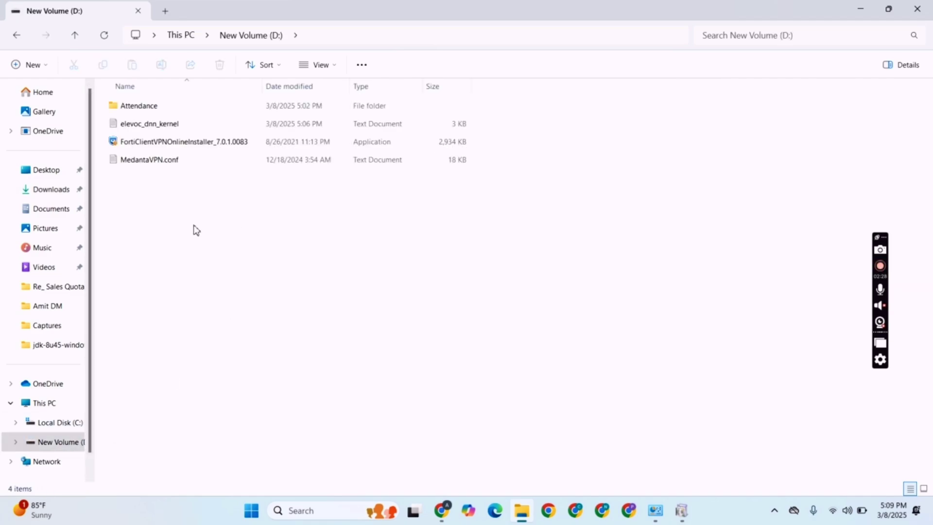
pyautogui.hotkey('ctrl', 'v')
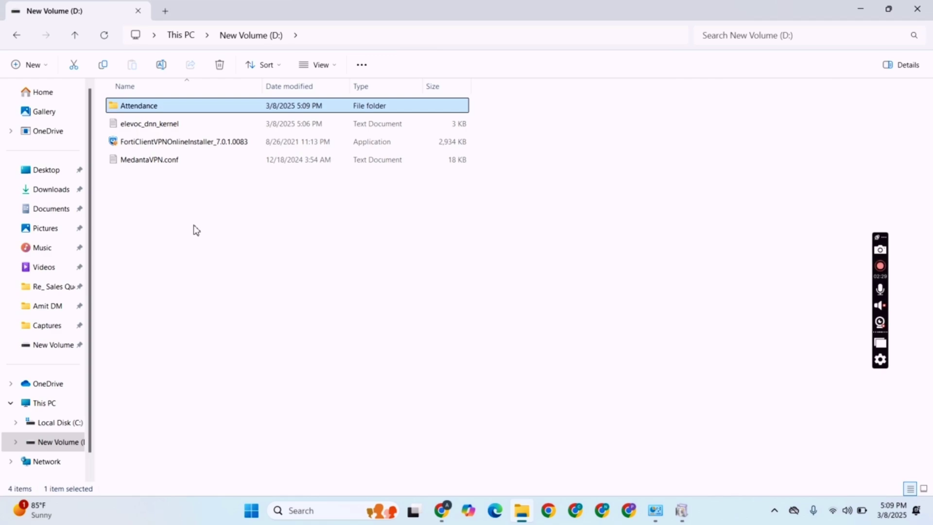
pyautogui.doubleClick(177, 108)
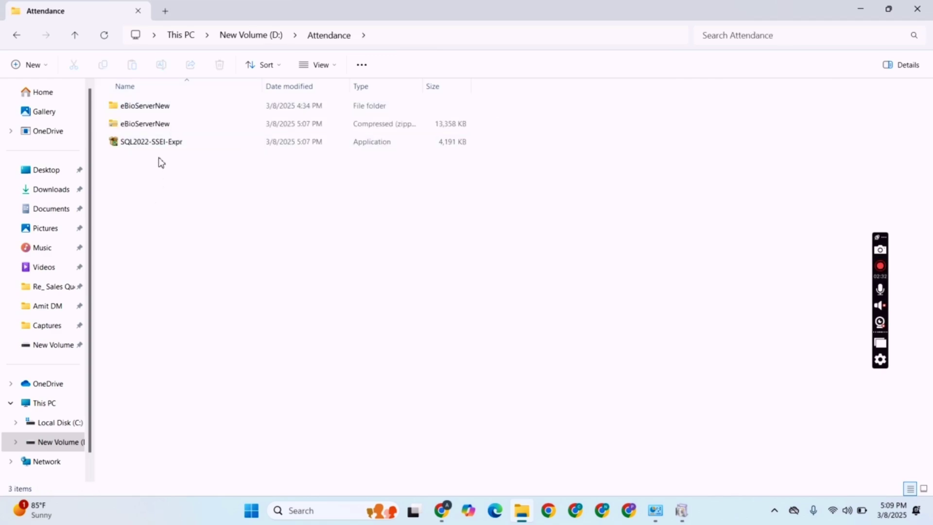
pyautogui.click(174, 112)
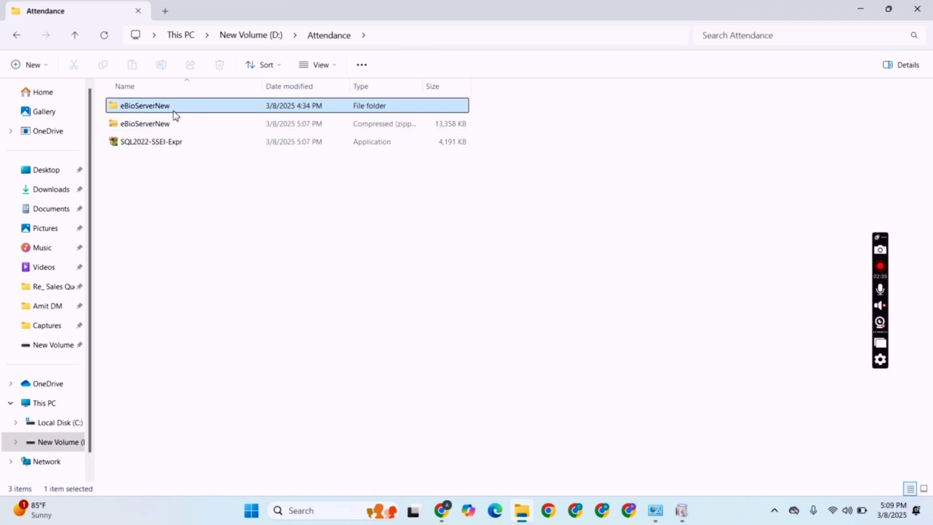
pyautogui.press('Delete')
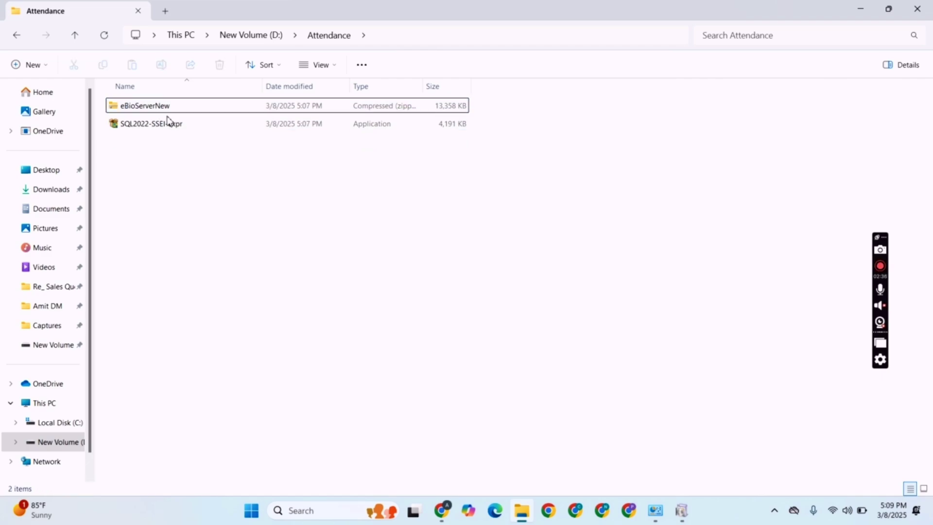
# - Extract All from the eBioServerNew zip into D:\Attendance\eBioServerNew
pyautogui.click(153, 114)
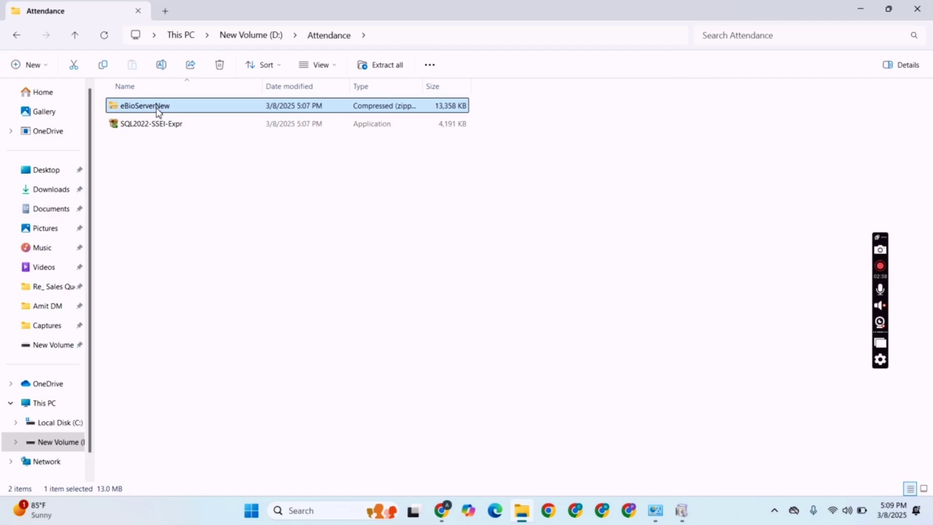
pyautogui.rightClick(156, 113)
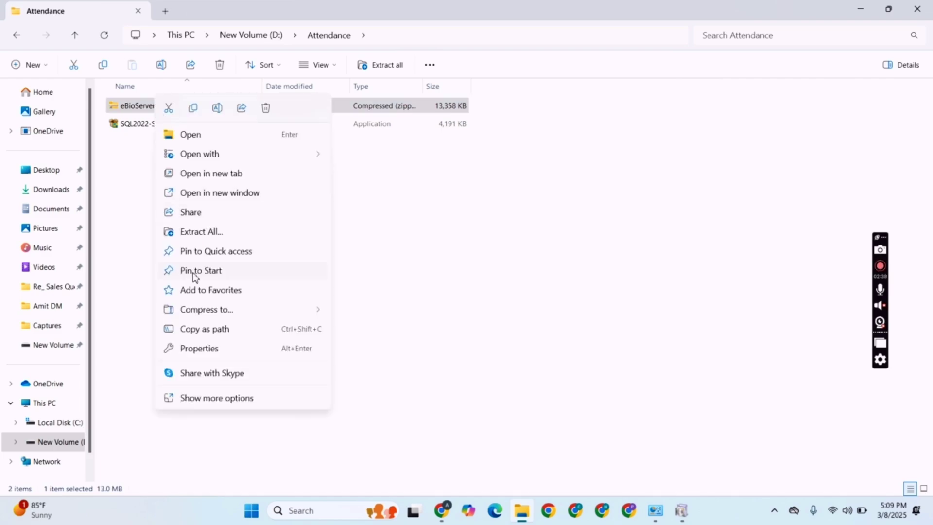
pyautogui.click(209, 234)
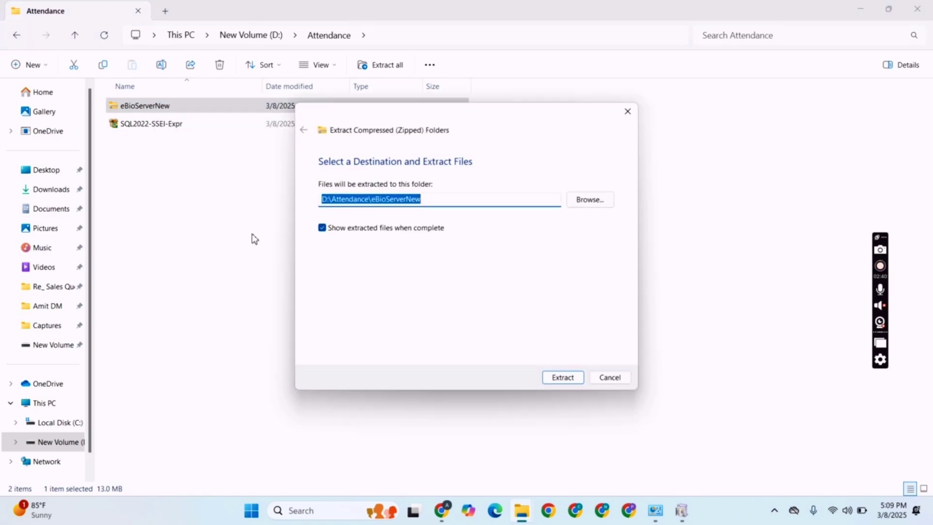
pyautogui.click(562, 378)
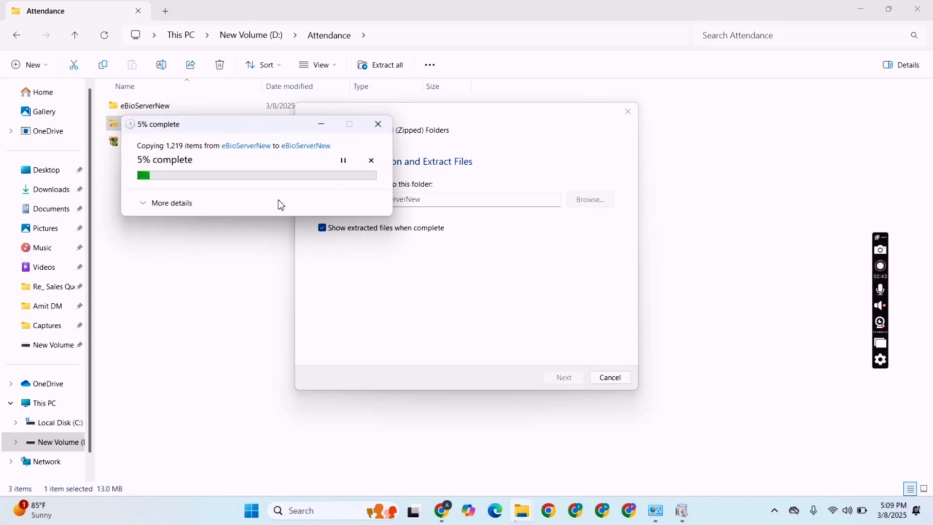
# - Run SQL2022-SSEI-Expr as administrator and bring the extraction progress window forward
pyautogui.click(136, 144)
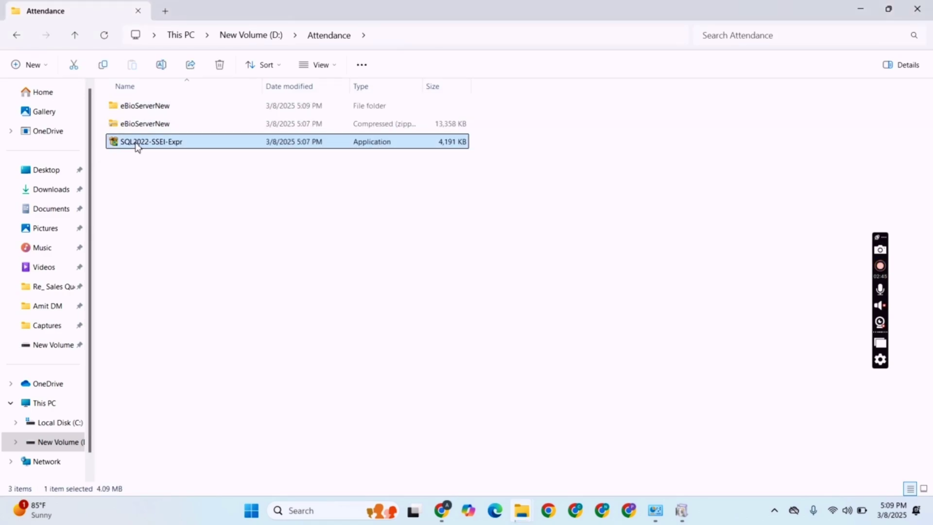
pyautogui.rightClick(141, 147)
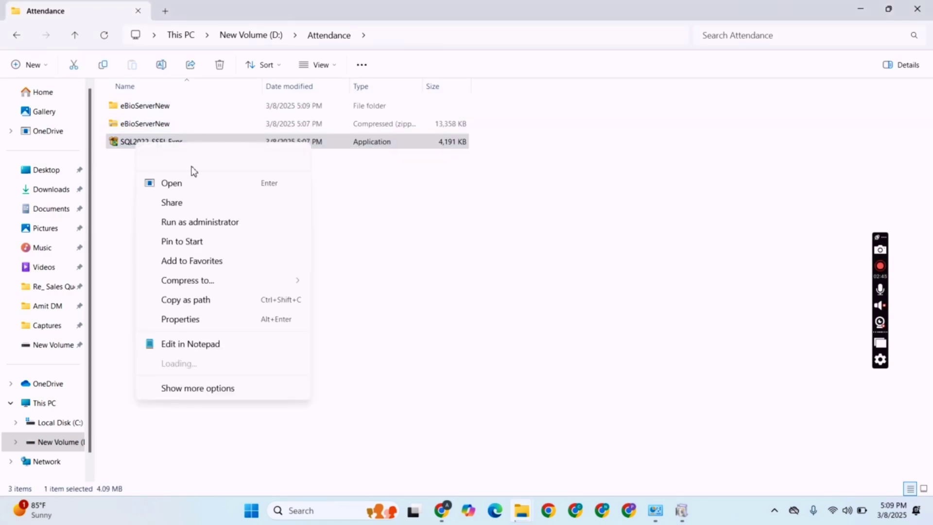
pyautogui.click(204, 224)
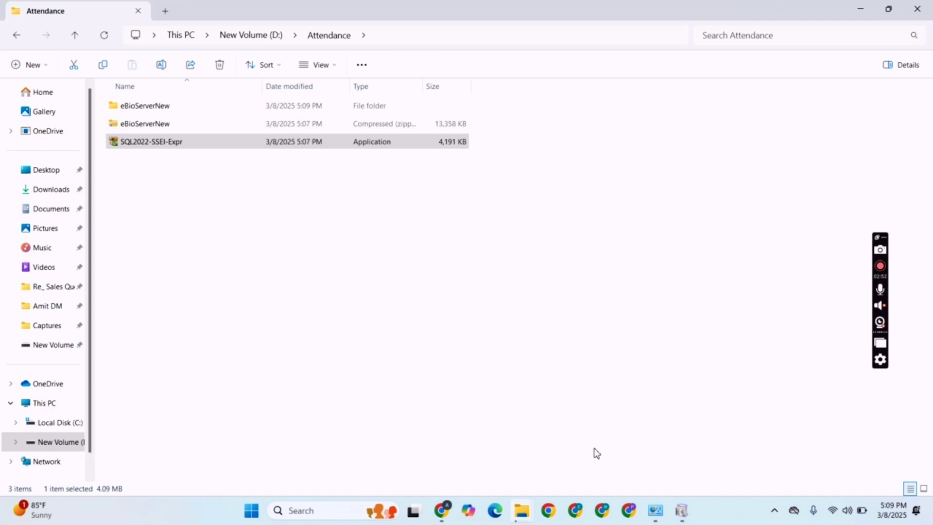
pyautogui.moveTo(522, 507)
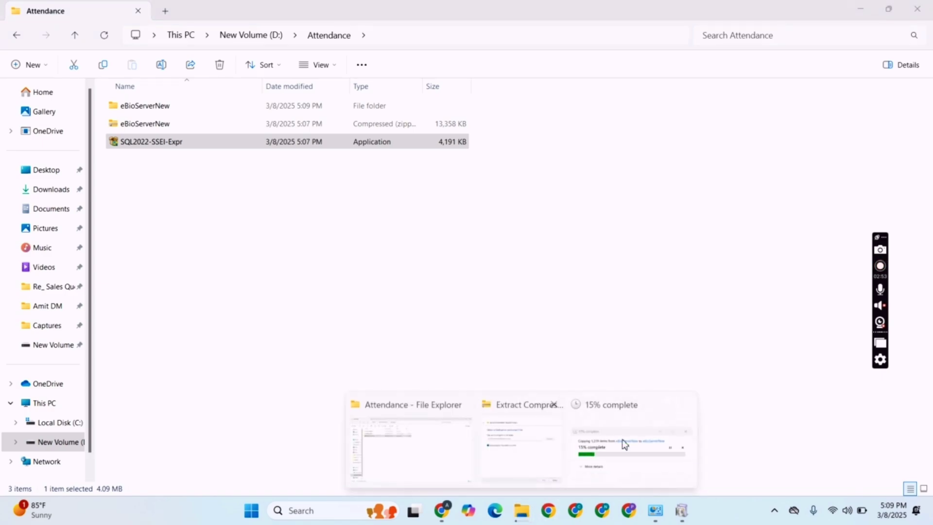
pyautogui.click(652, 437)
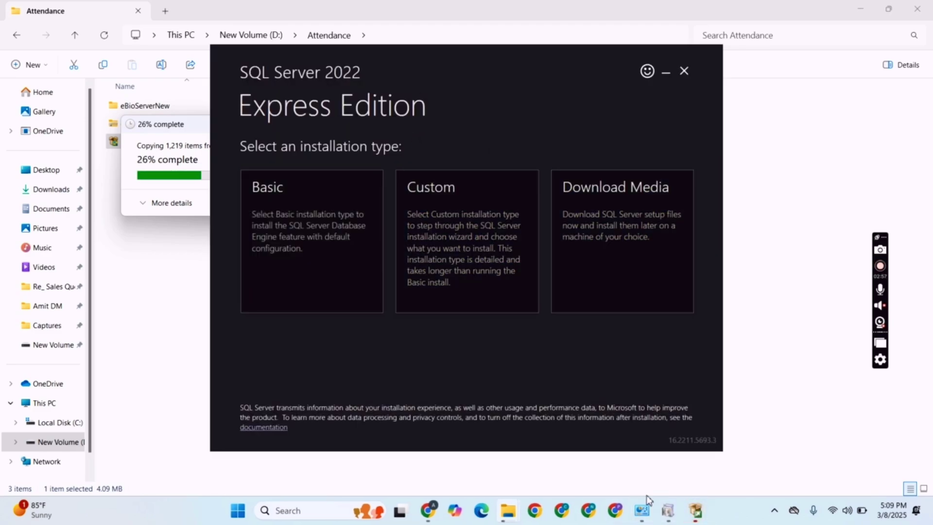
# - Choose Basic, accept the licence terms and install to the default location
pyautogui.click(348, 226)
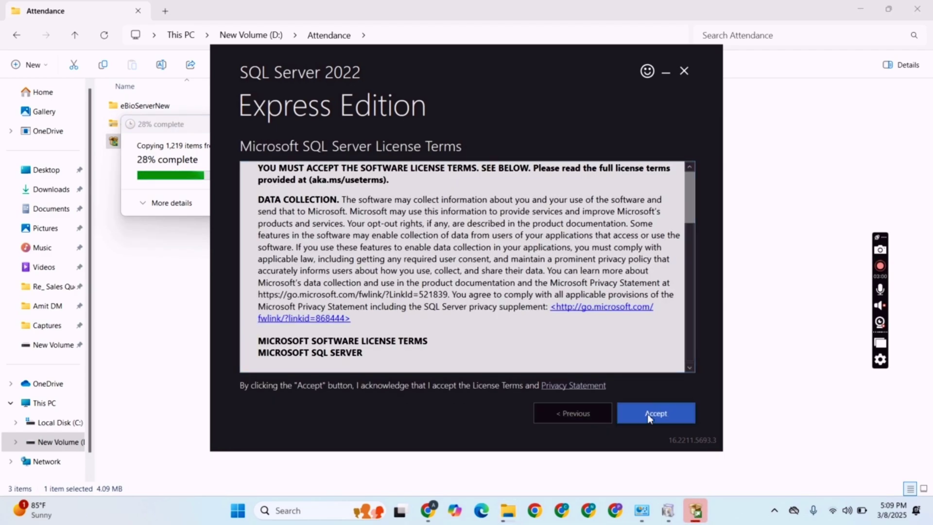
pyautogui.click(661, 414)
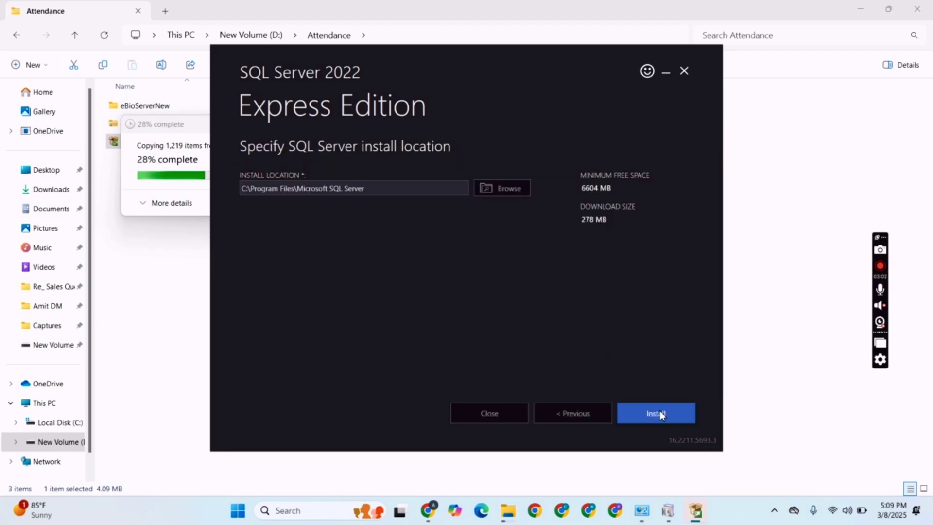
pyautogui.click(662, 415)
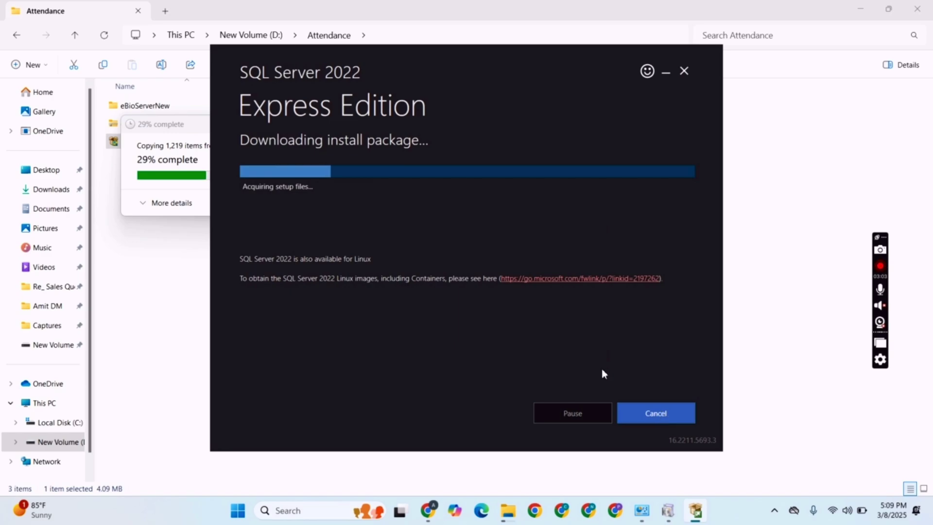
pyautogui.moveTo(387, 51); pyautogui.dragTo(578, 43)
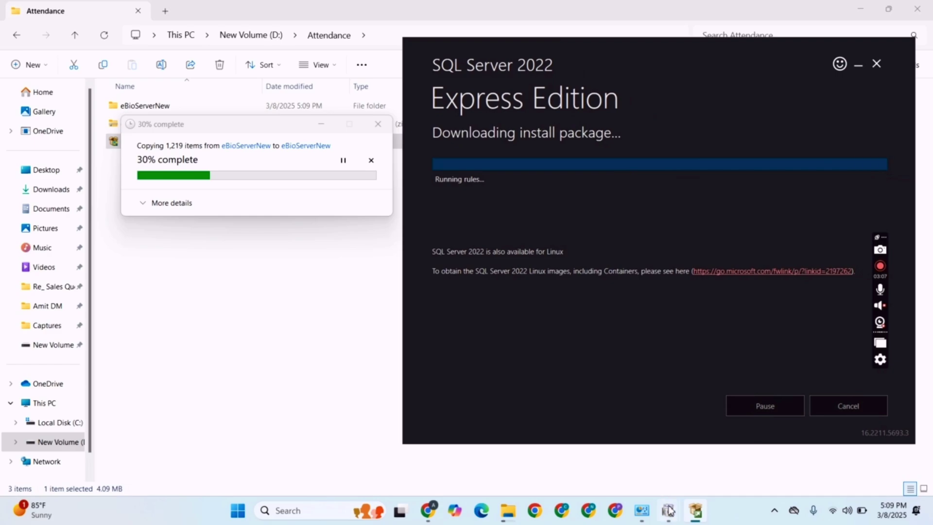
# - Move the Windows Features window aside beside the SQL installer, then open eBioServerNew\eBioServerNew
pyautogui.moveTo(670, 510)
pyautogui.click(701, 445)
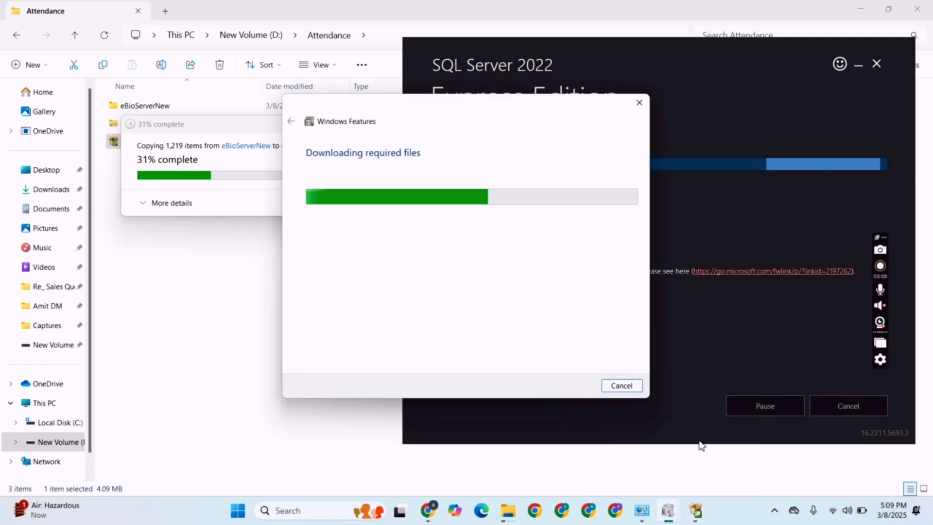
pyautogui.moveTo(512, 123); pyautogui.dragTo(285, 229)
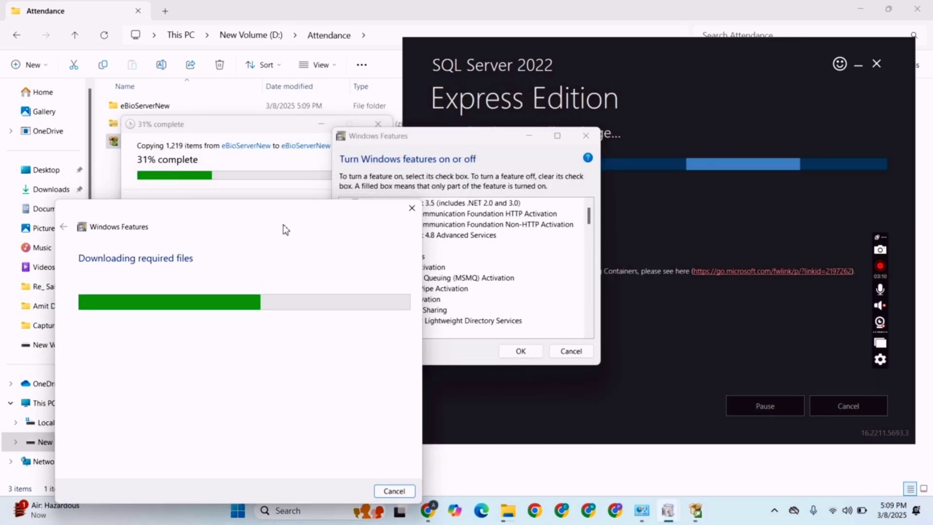
pyautogui.click(694, 85)
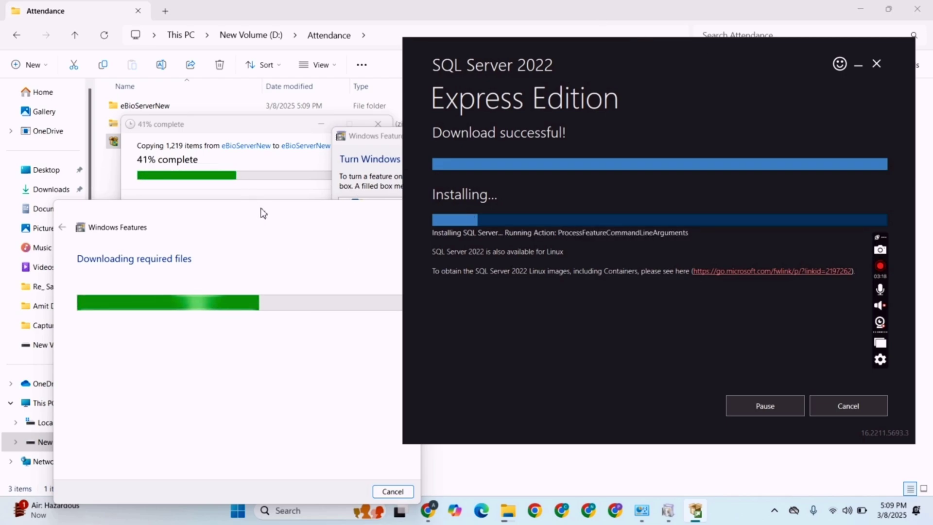
pyautogui.moveTo(254, 212); pyautogui.dragTo(204, 208)
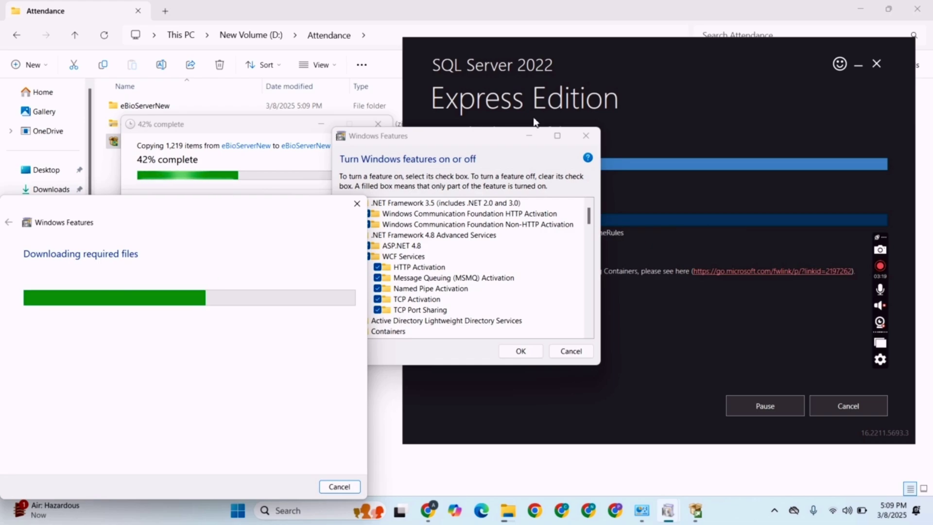
pyautogui.click(700, 54)
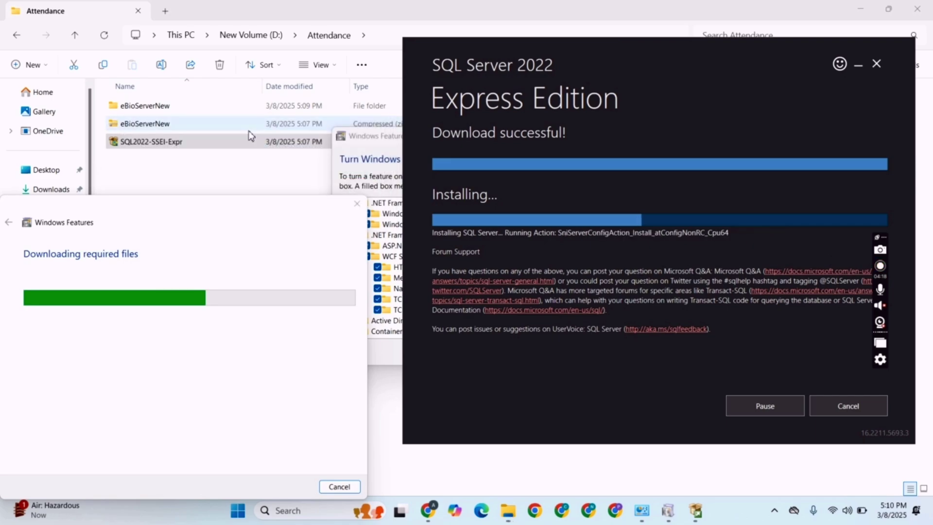
pyautogui.doubleClick(249, 132)
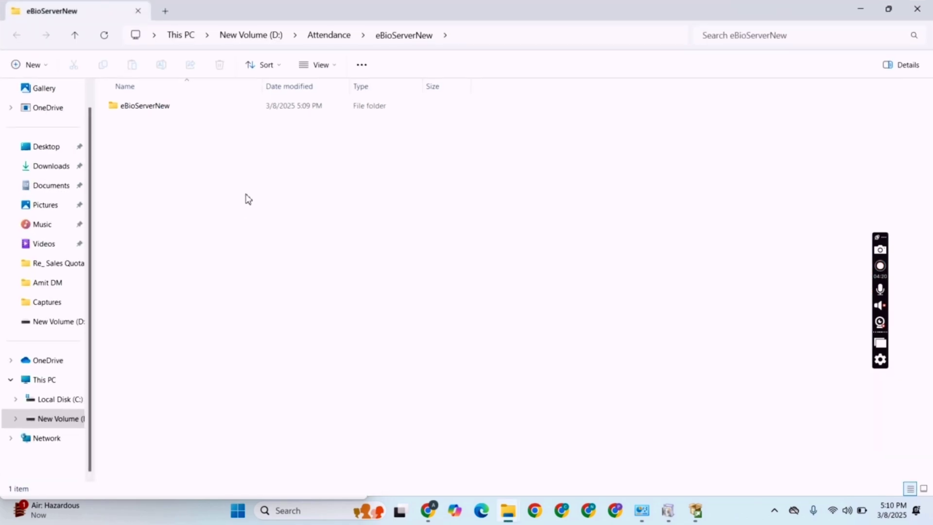
pyautogui.doubleClick(193, 106)
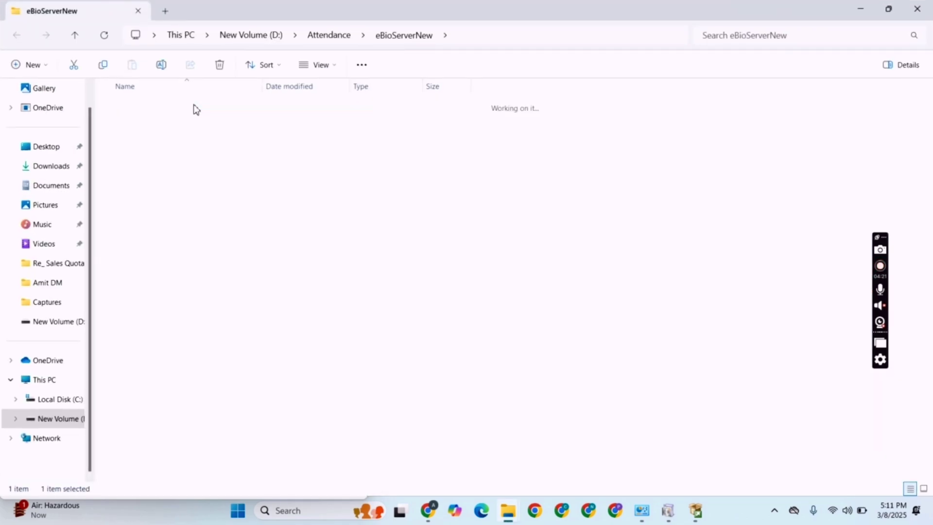
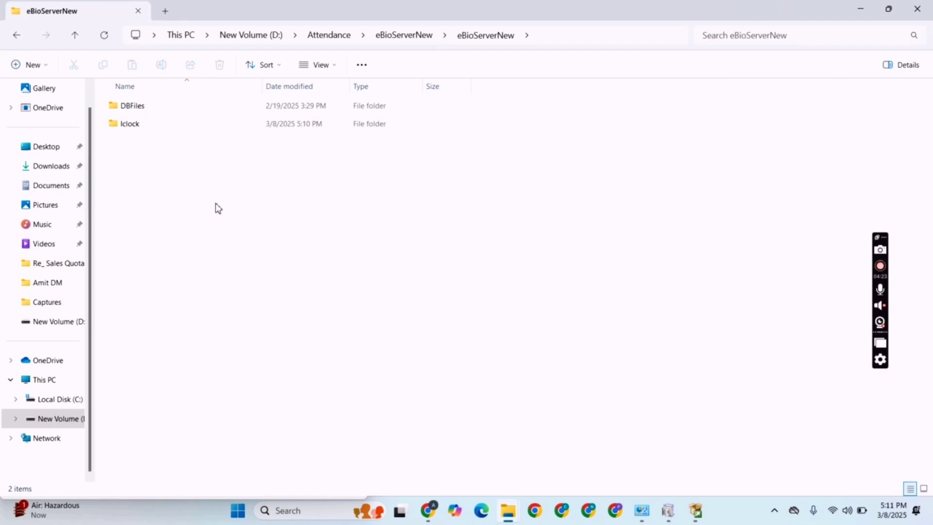
# - Create a new folder named 'ebios server'
pyautogui.moveTo(216, 236)
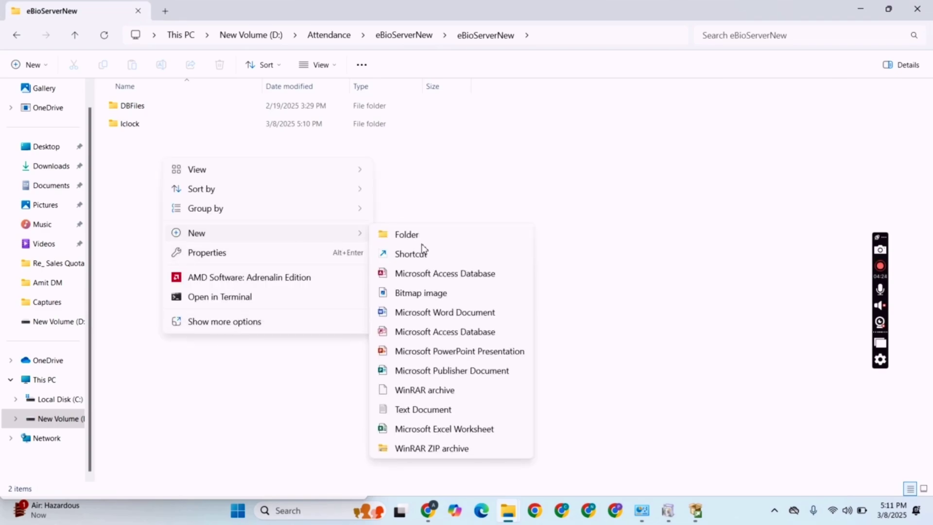
pyautogui.click(427, 241)
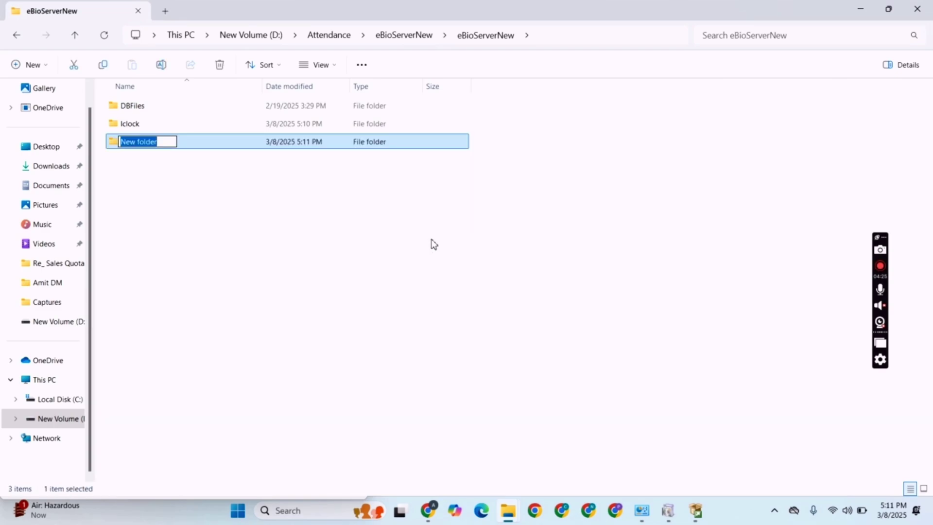
pyautogui.write('ebi')
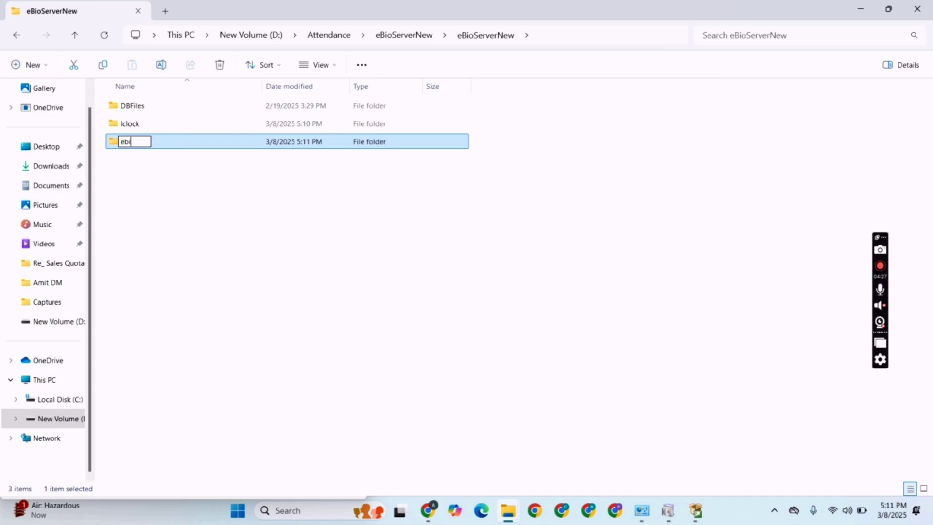
pyautogui.write('os serve')
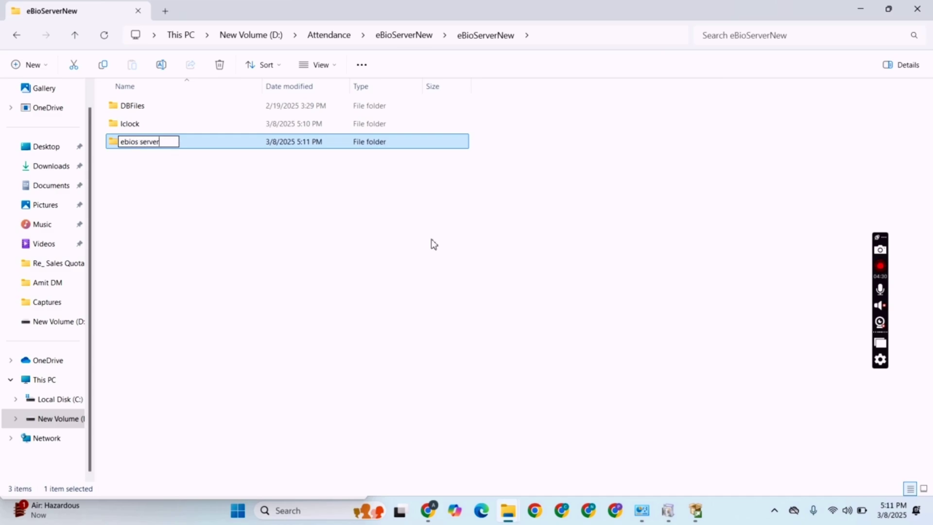
pyautogui.write('r')
pyautogui.press('Return')
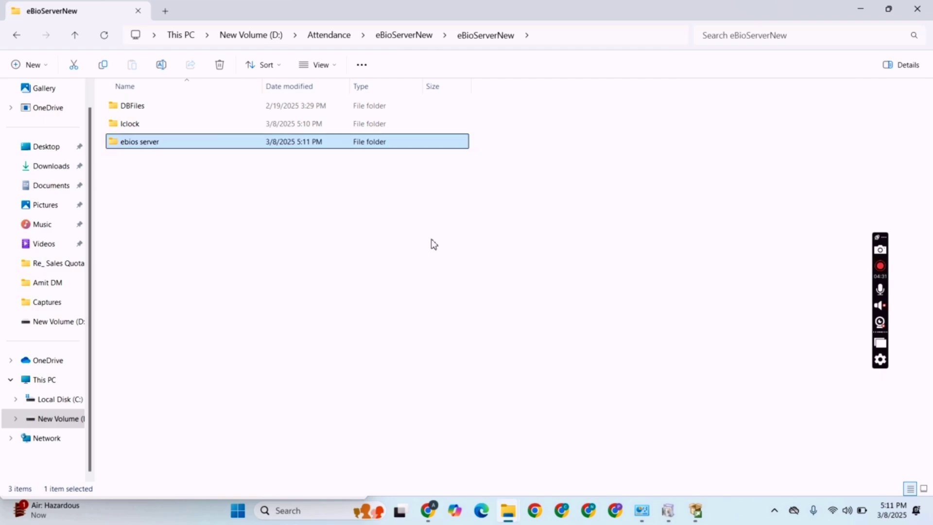
# - Copy the Iclock folder into 'ebios server', then go back up to the Attendance folder
pyautogui.click(217, 128)
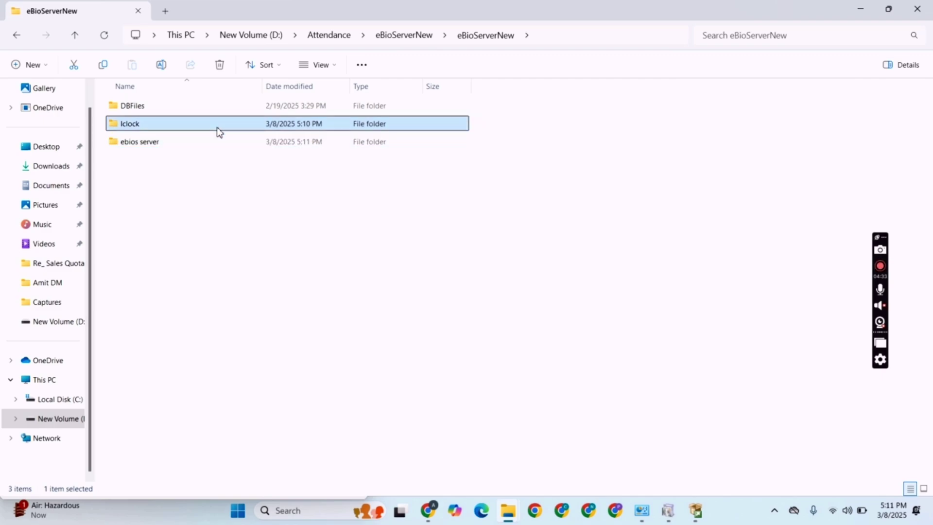
pyautogui.doubleClick(206, 142)
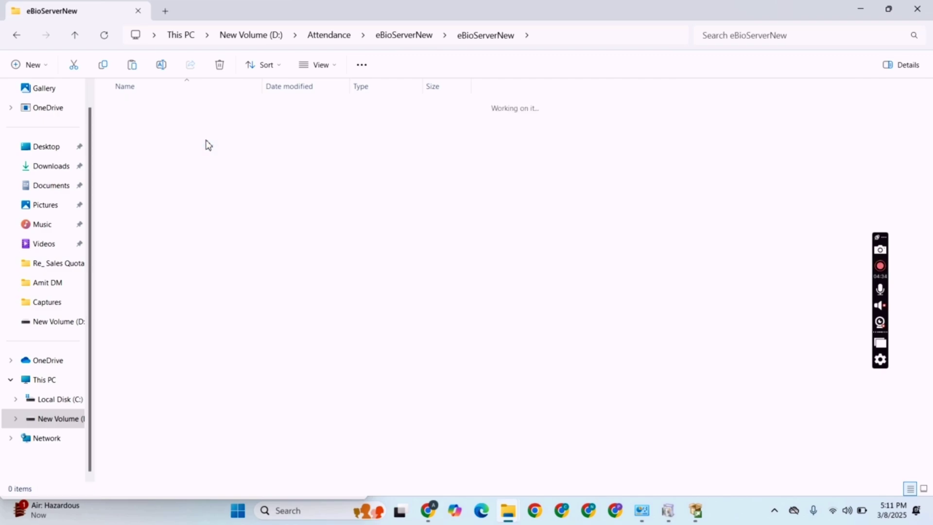
pyautogui.hotkey('ctrl', 'v')
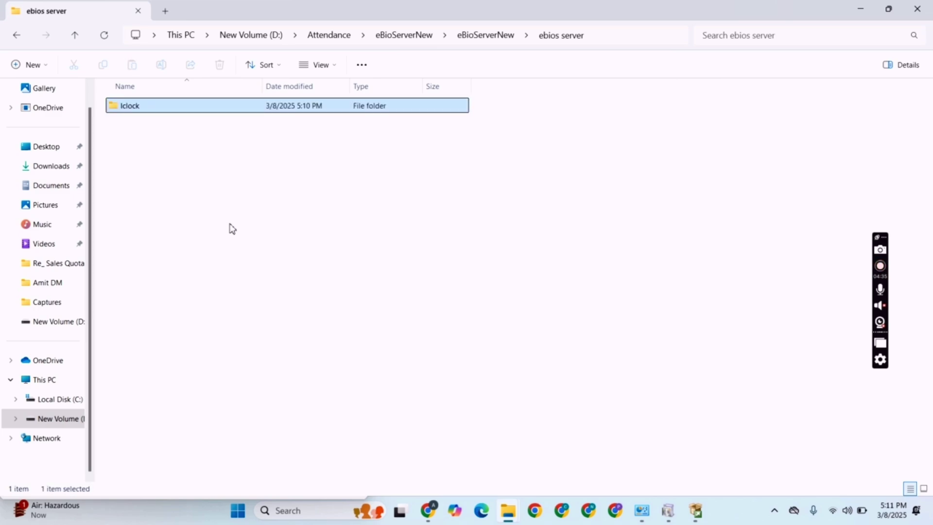
pyautogui.click(16, 35)
pyautogui.click(17, 35)
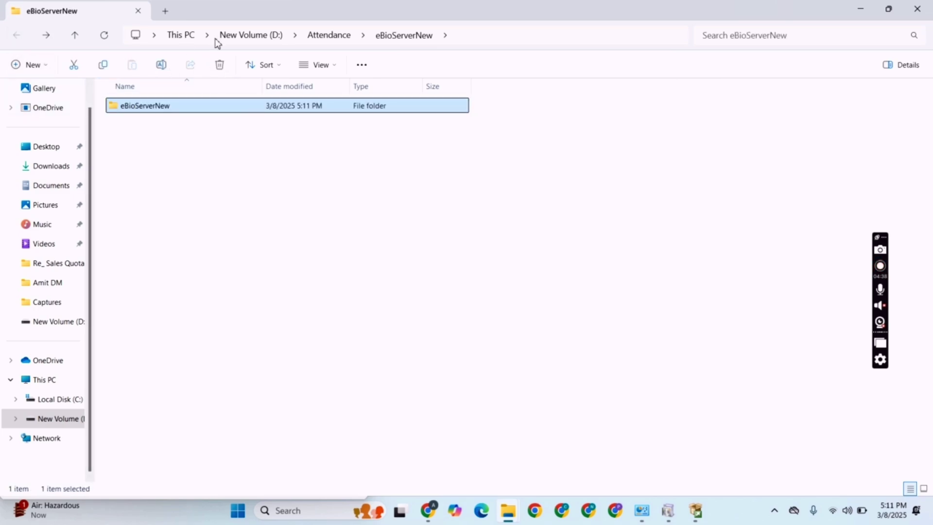
pyautogui.click(332, 36)
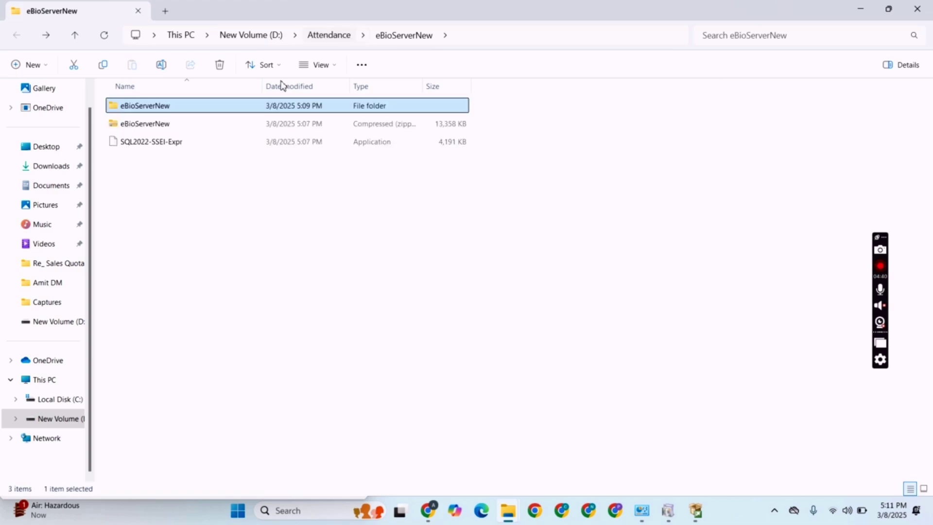
# - Edit eBioServerNew's security permissions and add Everyone
pyautogui.rightClick(166, 106)
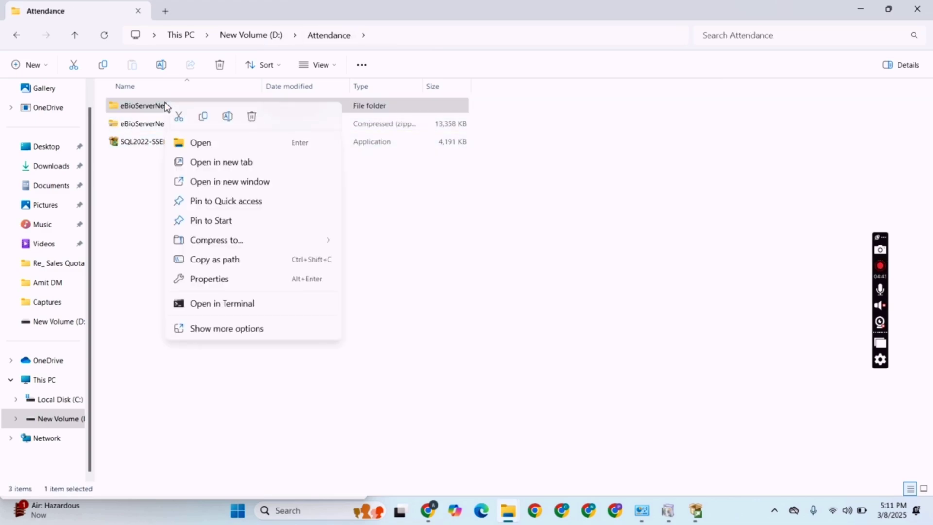
pyautogui.click(227, 334)
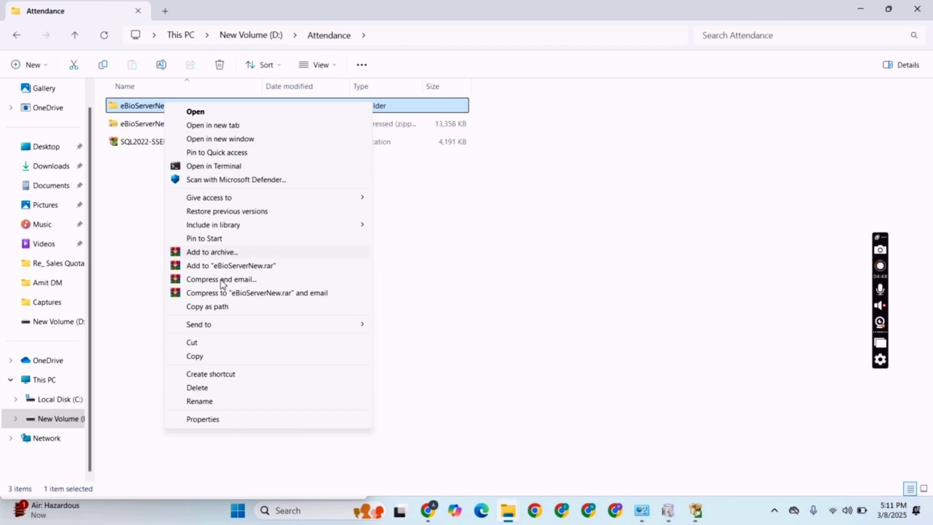
pyautogui.click(211, 418)
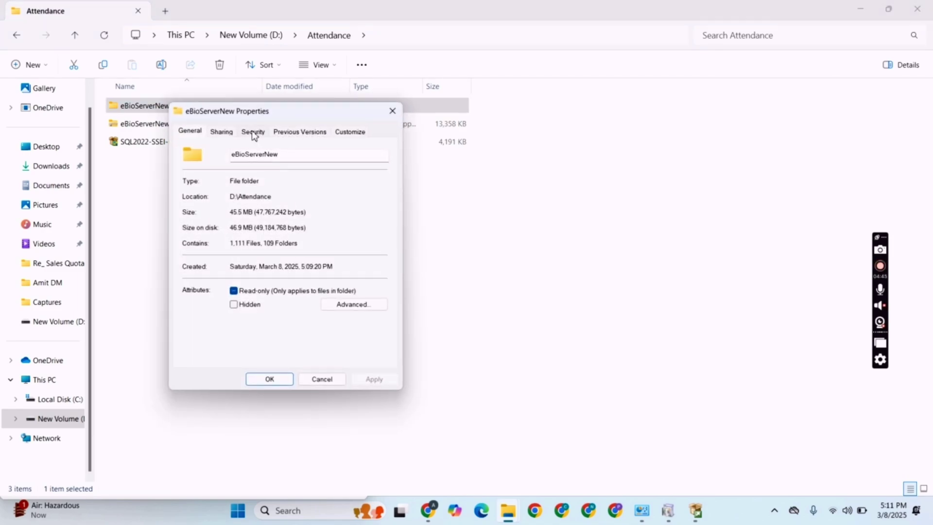
pyautogui.click(252, 132)
pyautogui.click(358, 231)
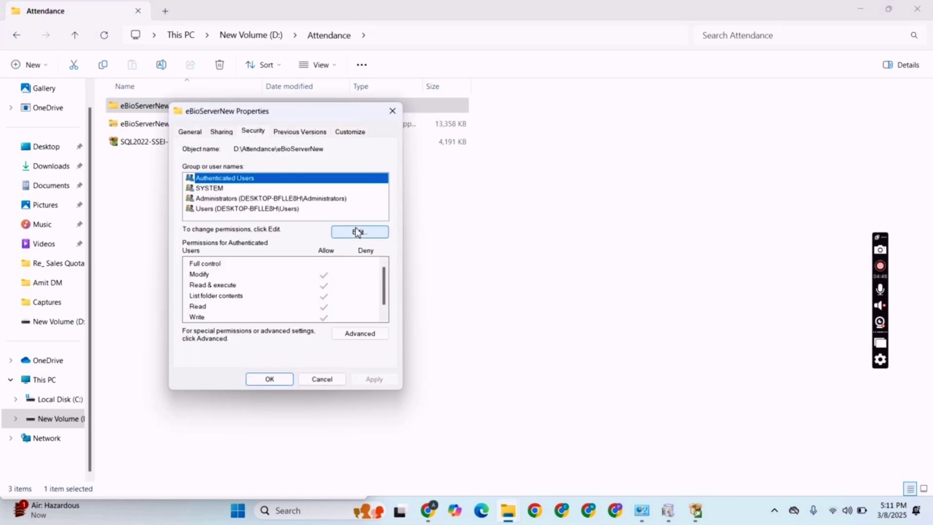
pyautogui.click(333, 294)
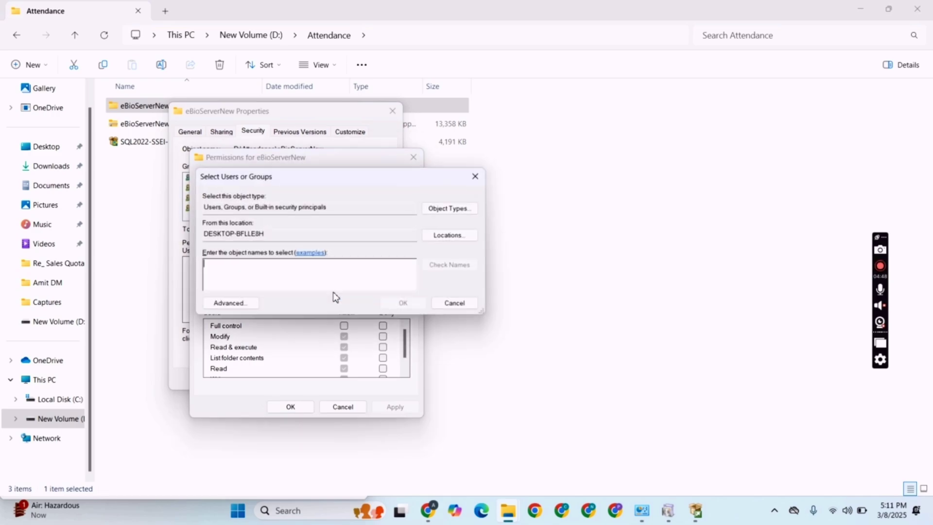
pyautogui.write('everyone')
pyautogui.press('Return')
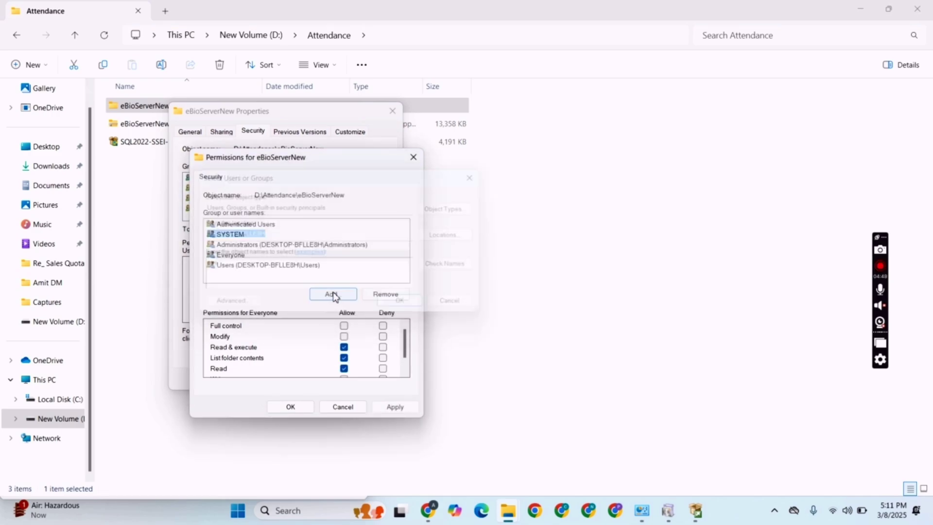
# - Add NETWORK and NETWORK SERVICE to the folder's permissions
pyautogui.click(333, 294)
pyautogui.write('net')
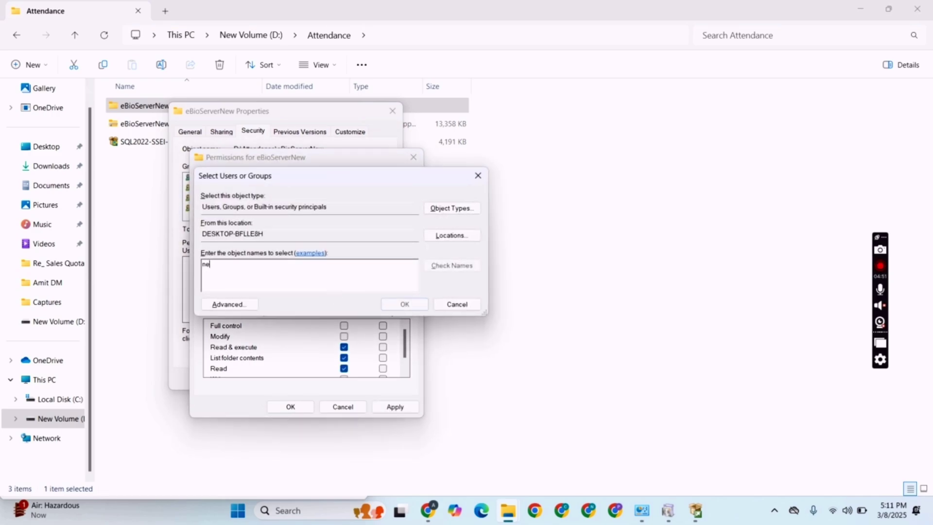
pyautogui.press('Return')
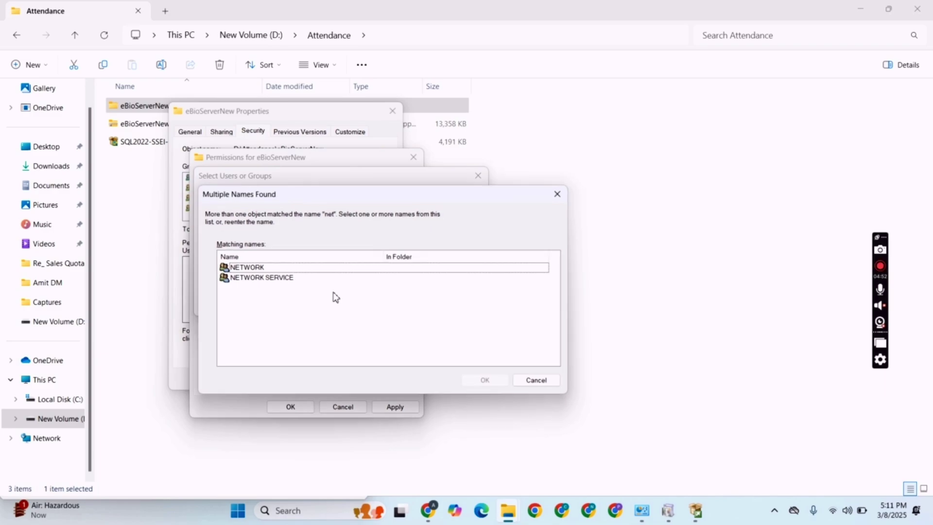
pyautogui.hotkey('ctrl', 'a')
pyautogui.press('Return')
pyautogui.press('Return')
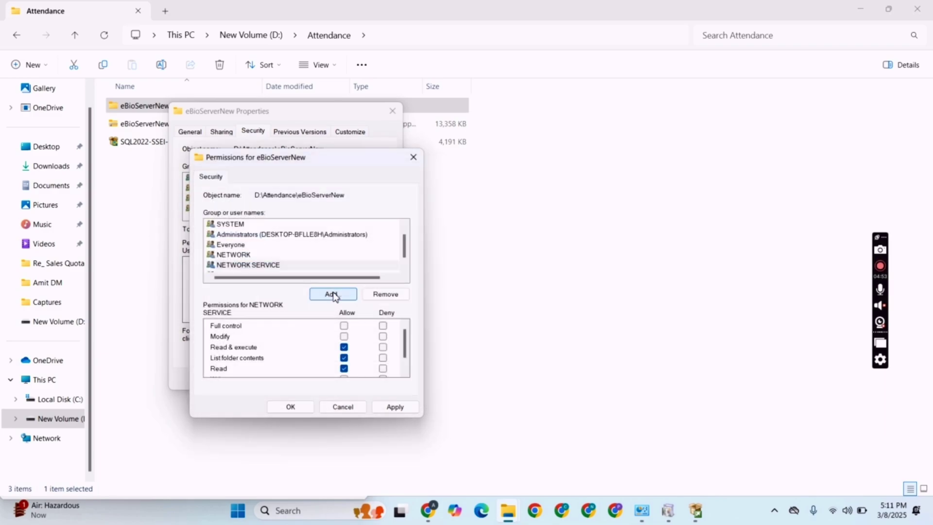
# - Allow Full control for Authenticated Users, then review the other groups' permissions
pyautogui.scroll(1, 232, 228)
pyautogui.click(232, 226)
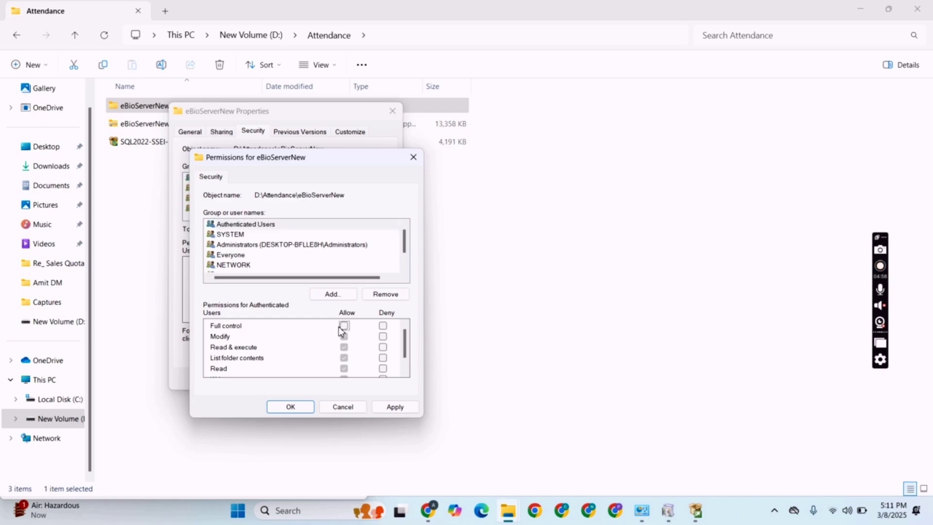
pyautogui.click(249, 235)
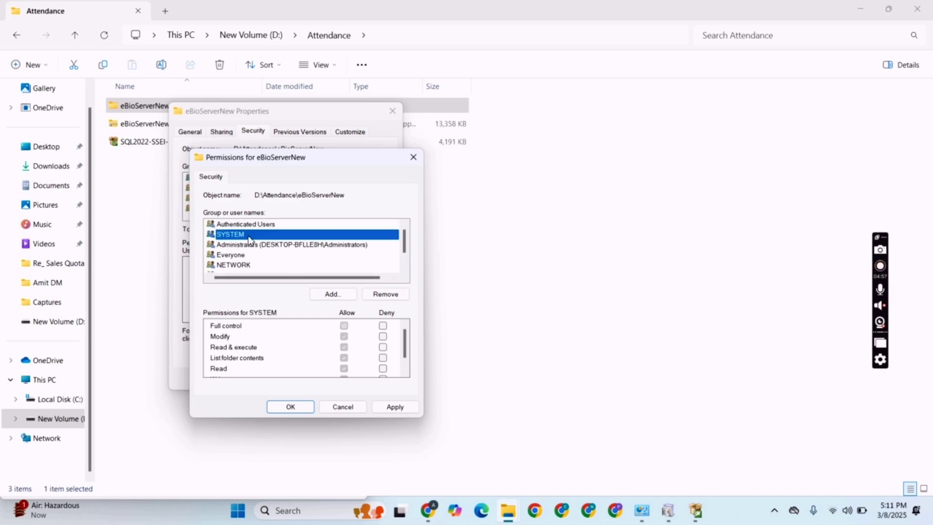
pyautogui.click(277, 226)
pyautogui.click(345, 327)
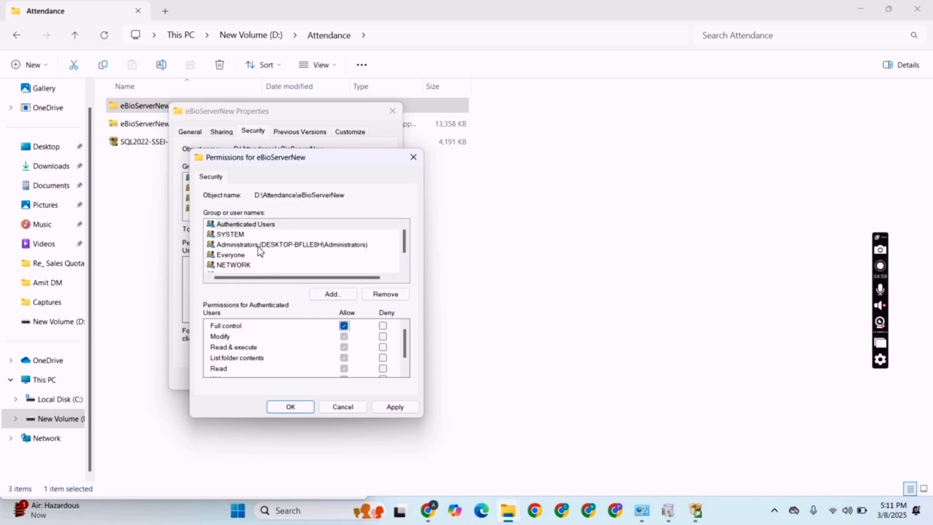
pyautogui.click(249, 244)
pyautogui.click(261, 256)
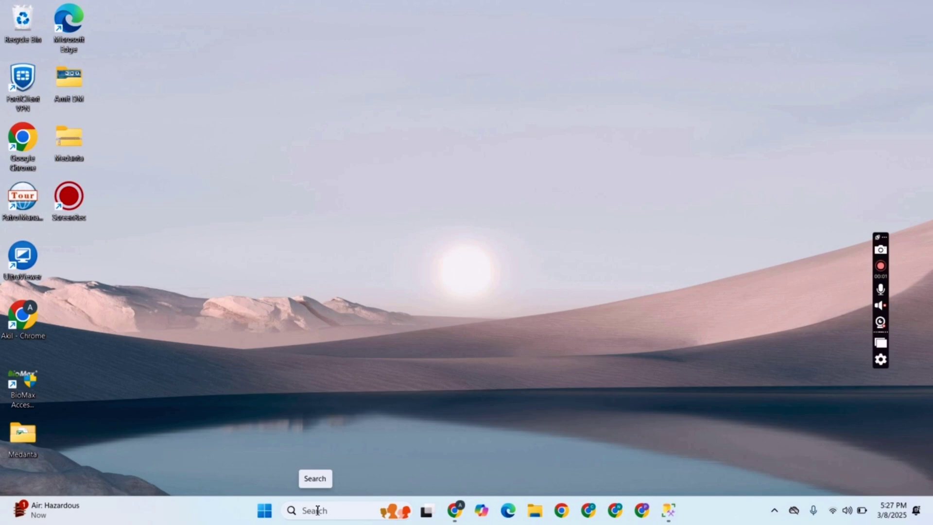
# - Launch IIS Manager and expand the DESKTOP-BFLLE8H server's Sites to show Default Web Site
pyautogui.click(317, 510)
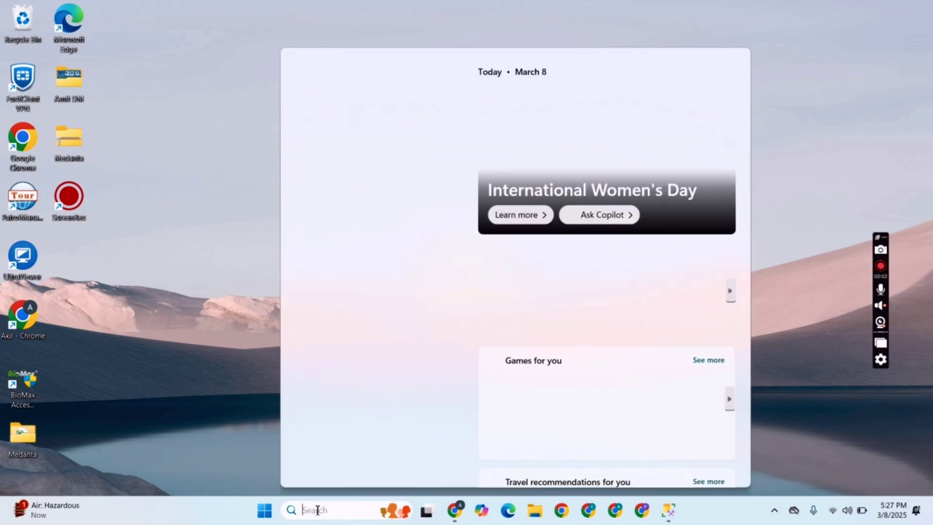
pyautogui.write('iis')
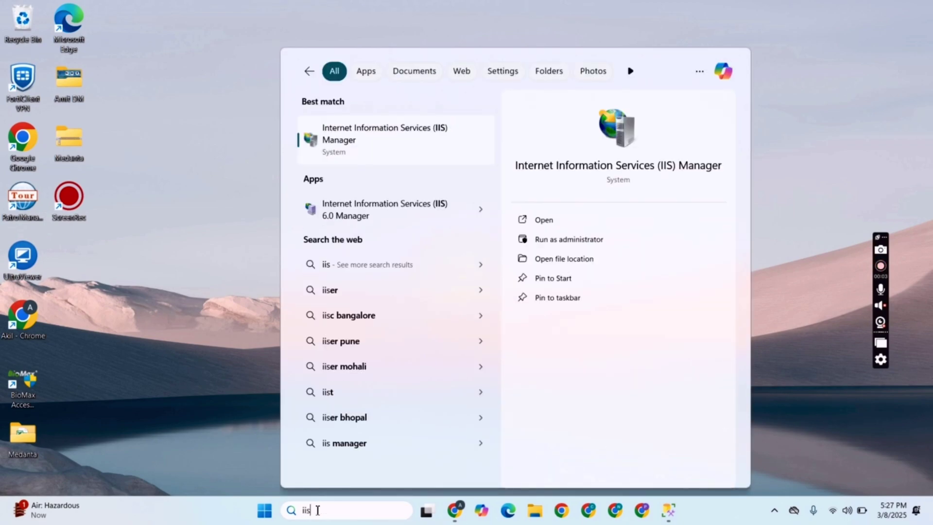
pyautogui.press('Return')
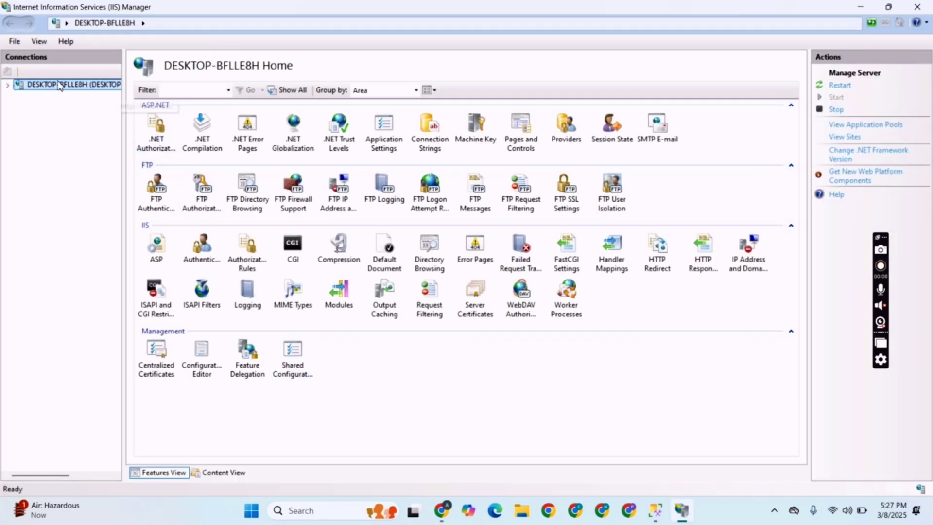
pyautogui.click(9, 85)
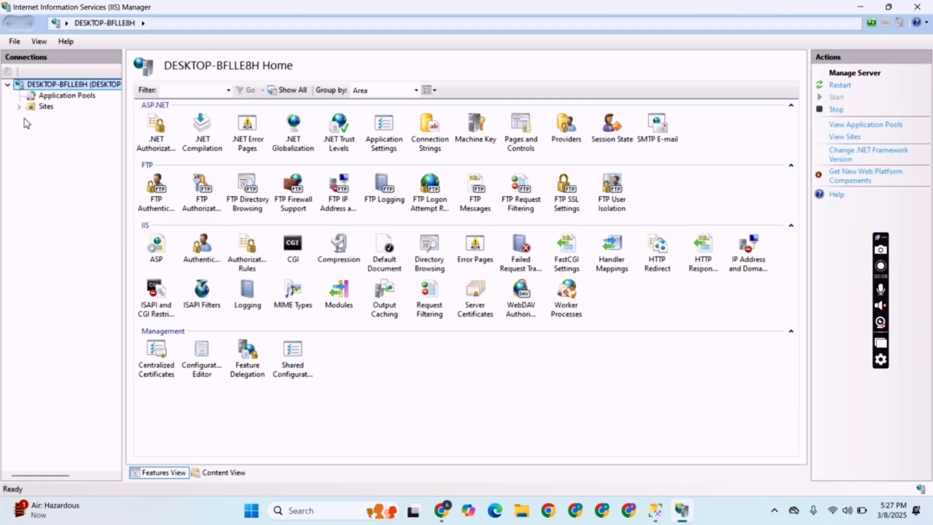
pyautogui.click(19, 106)
pyautogui.rightClick(41, 108)
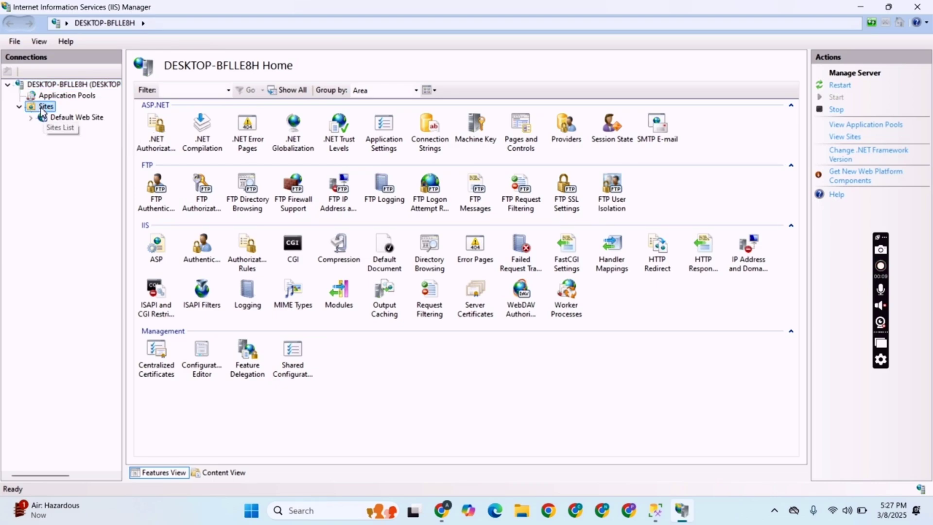
# - Start a new website named ebios using the .NET v4.5 Classic application pool
pyautogui.click(82, 115)
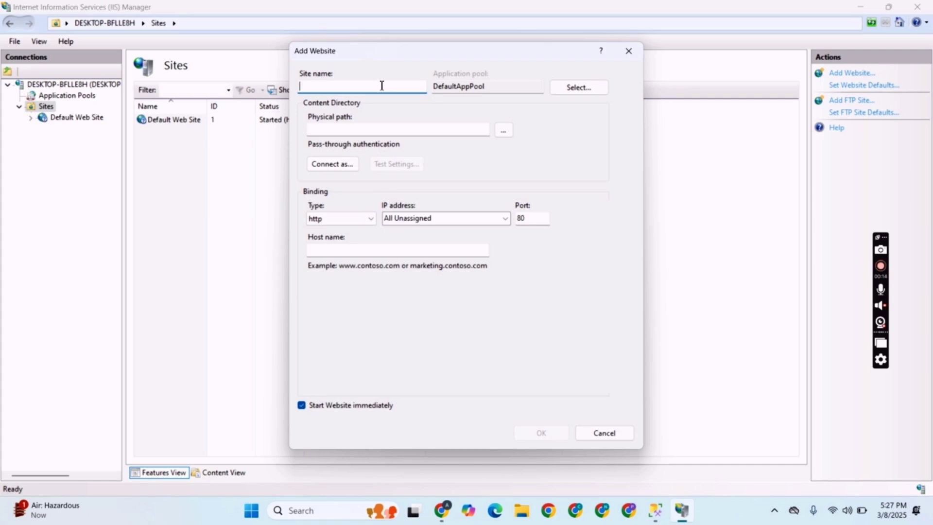
pyautogui.write('ebios')
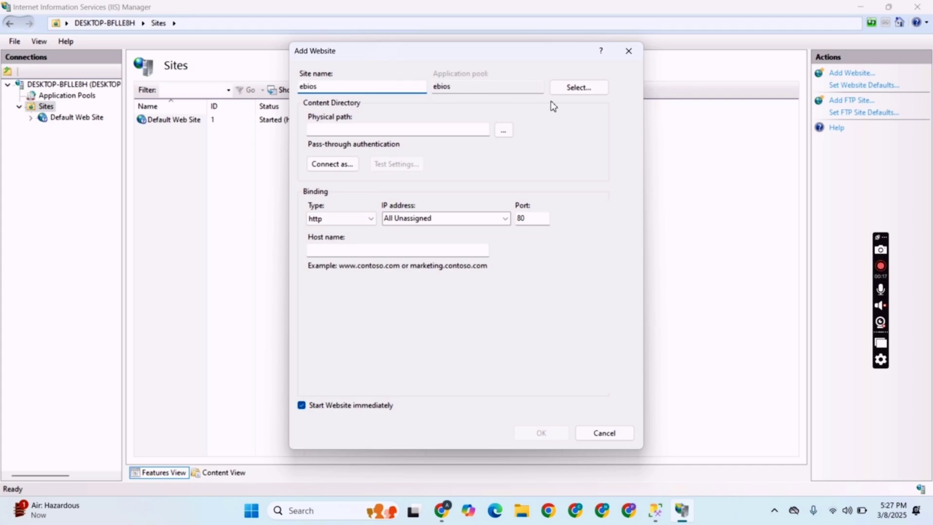
pyautogui.click(577, 93)
pyautogui.click(476, 223)
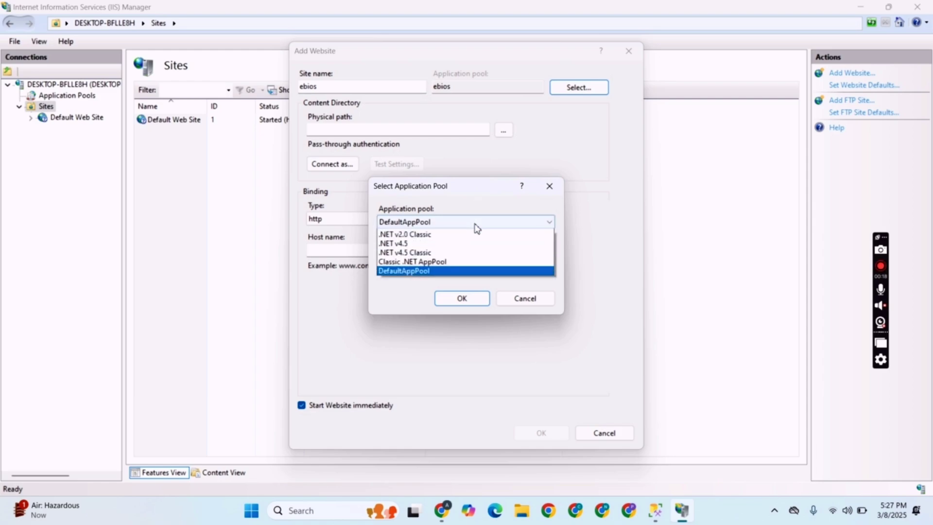
pyautogui.click(444, 262)
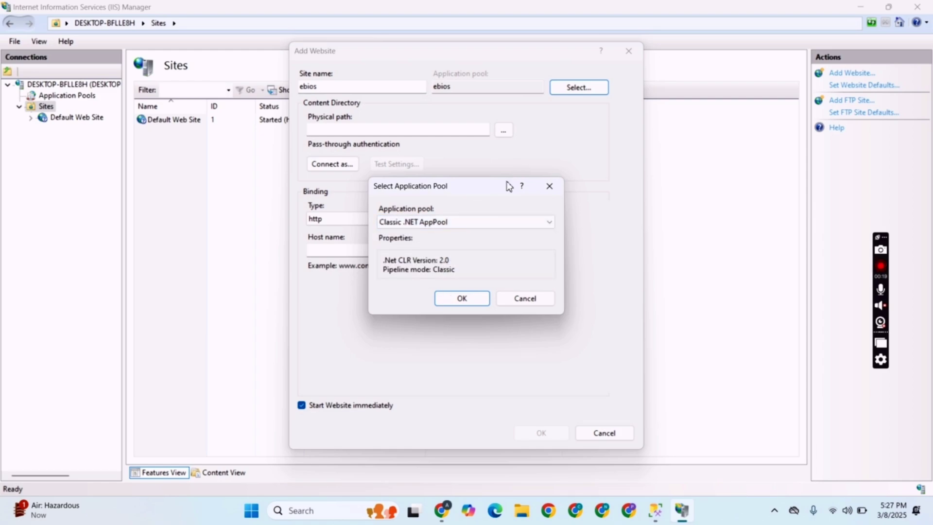
pyautogui.click(496, 222)
pyautogui.click(422, 245)
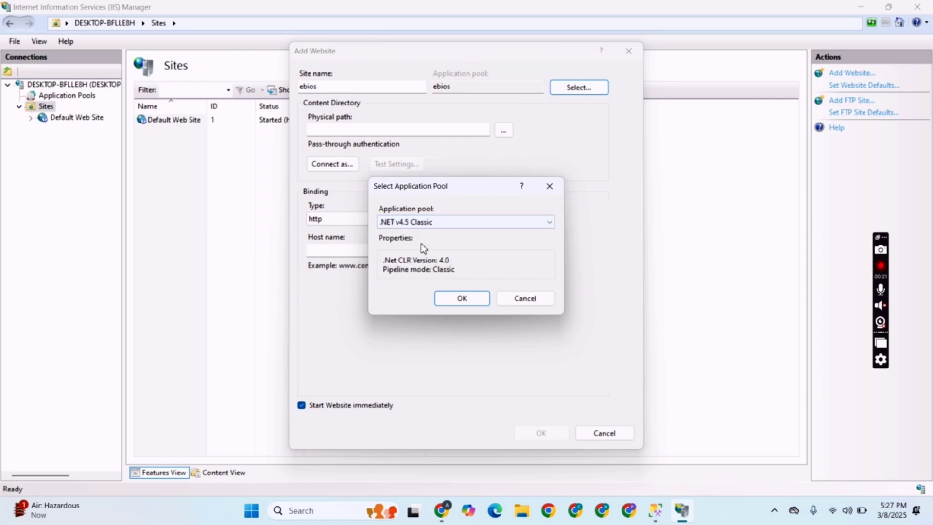
pyautogui.click(459, 302)
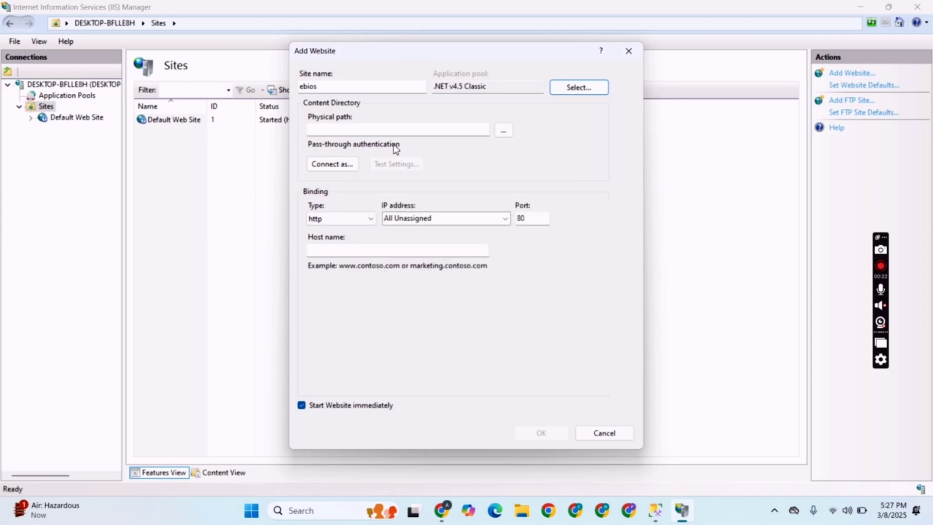
# - Set the physical path to the iclock folder under D:\Attendance\eBioServerNew\ebios server
pyautogui.click(503, 131)
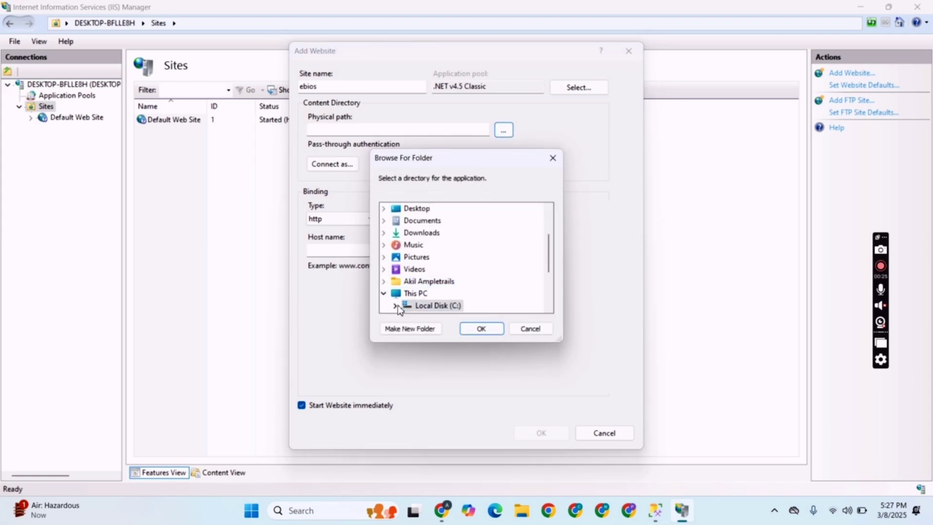
pyautogui.doubleClick(430, 306)
pyautogui.scroll(-3, 463, 292)
pyautogui.scroll(2, 454, 268)
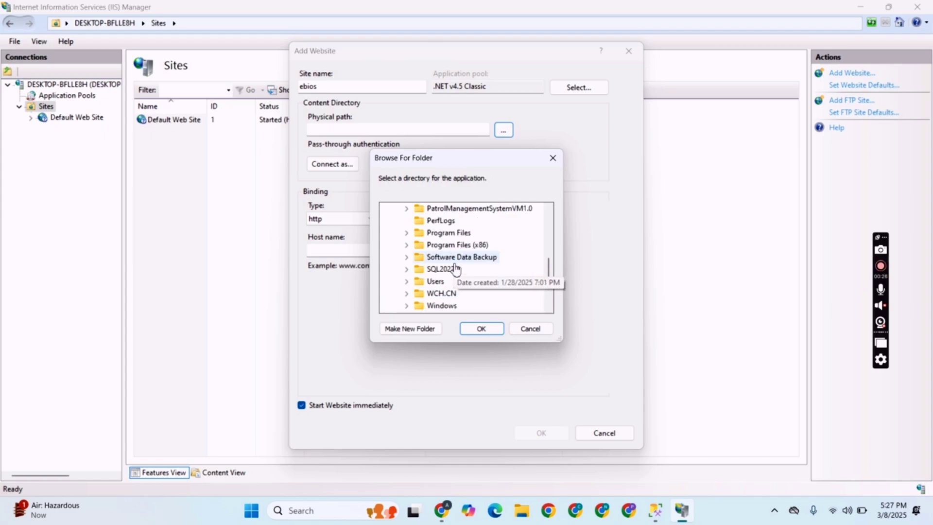
pyautogui.scroll(2, 412, 245)
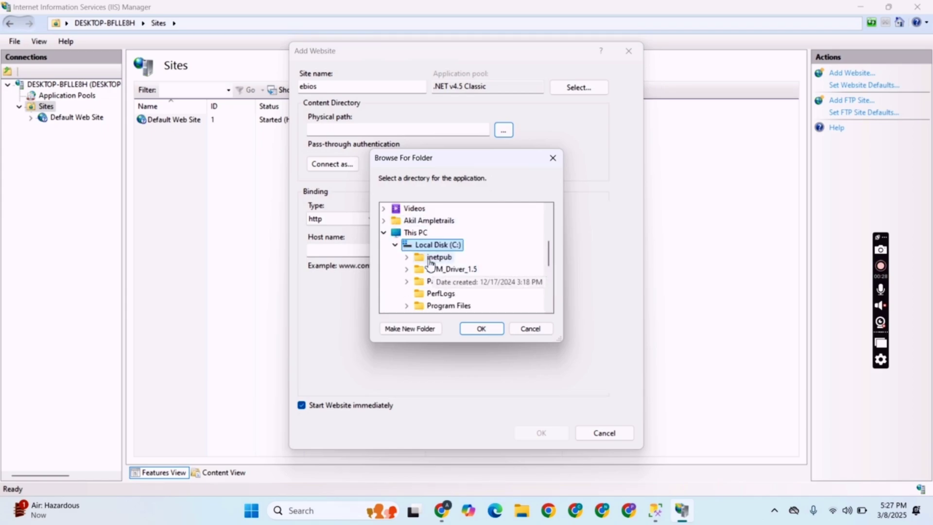
pyautogui.doubleClick(409, 247)
pyautogui.scroll(-1, 405, 246)
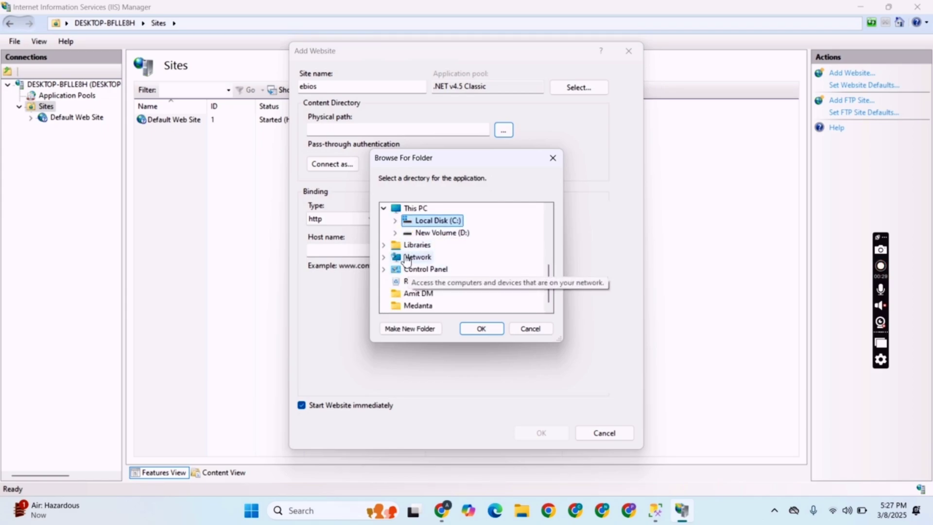
pyautogui.click(396, 234)
pyautogui.click(418, 256)
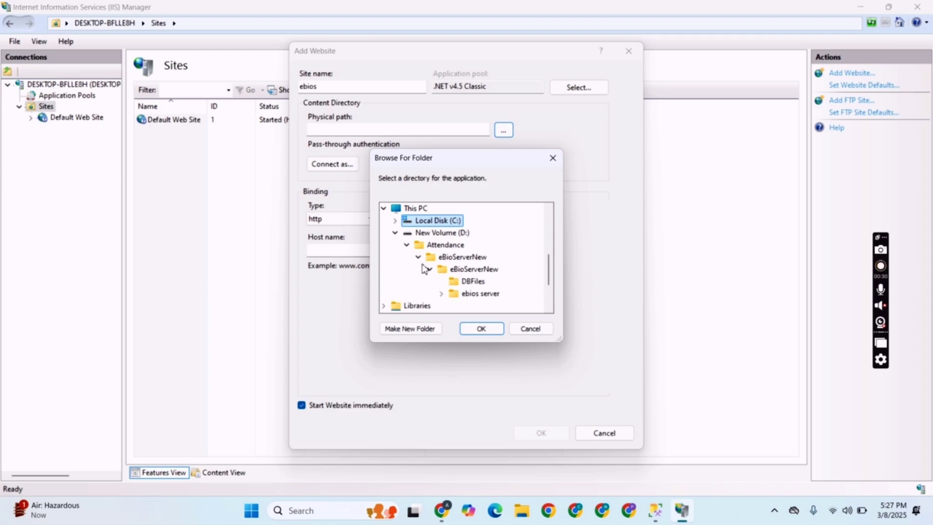
pyautogui.click(441, 294)
pyautogui.click(483, 208)
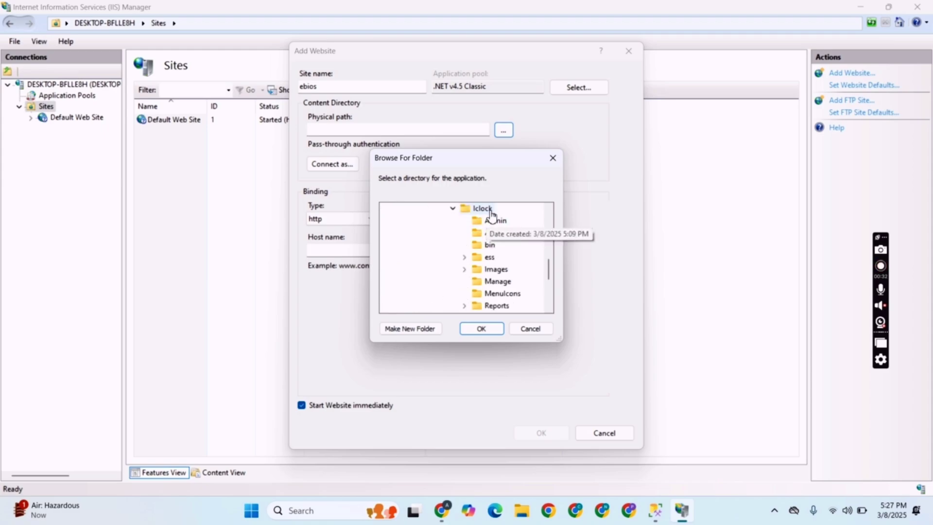
pyautogui.click(488, 330)
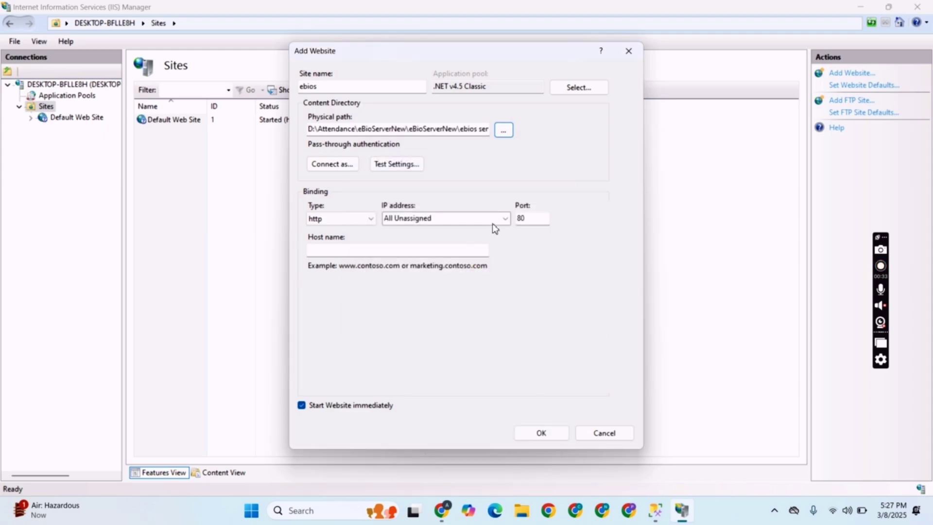
# - Set the port to 8082 and create the ebios site
pyautogui.click(542, 218)
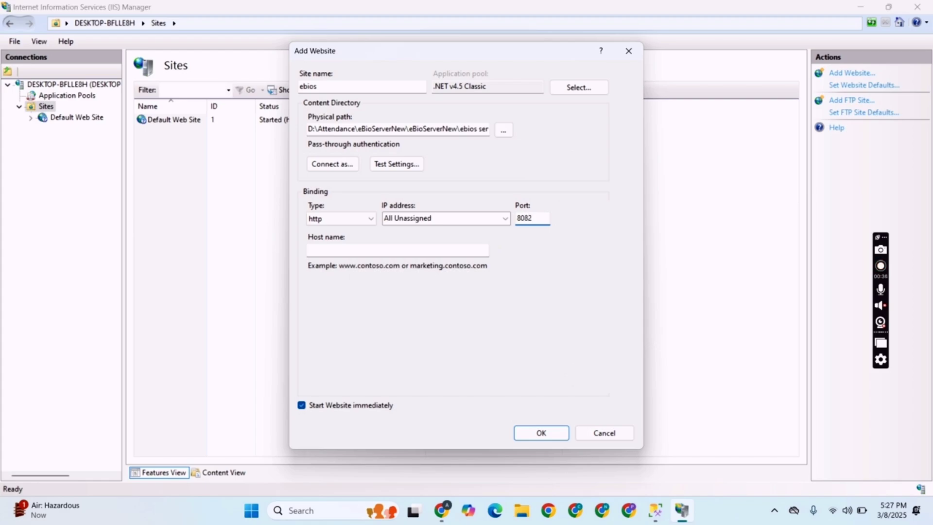
pyautogui.write('82')
pyautogui.click(548, 434)
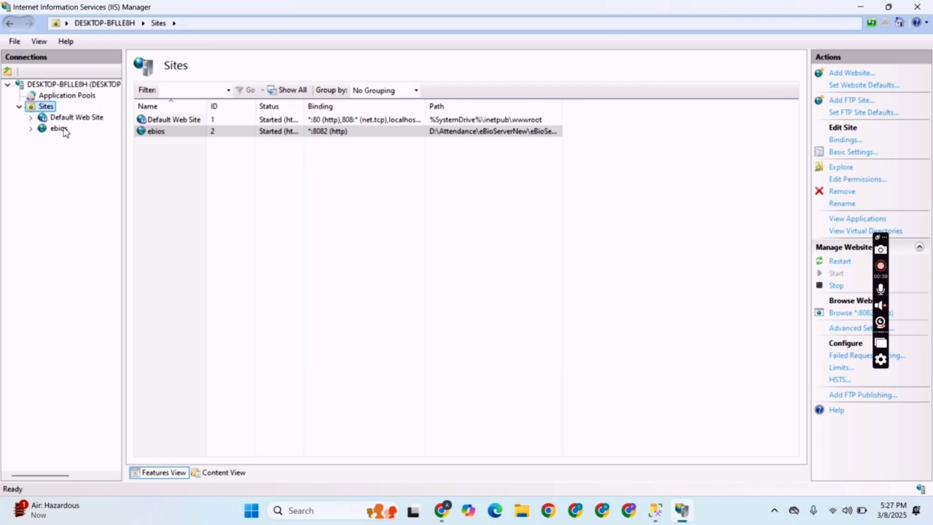
# - Expand the ebios site and start adding an application under it
pyautogui.click(46, 129)
pyautogui.doubleClick(46, 131)
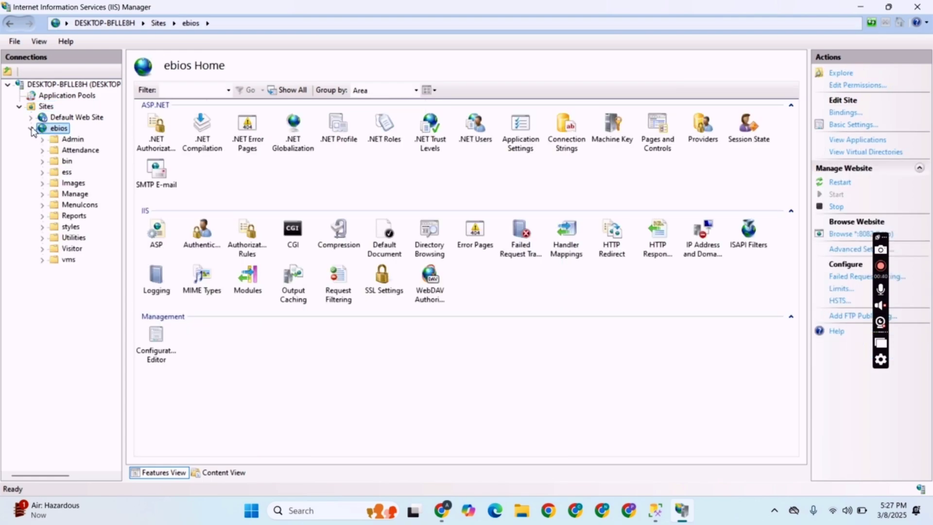
pyautogui.rightClick(55, 133)
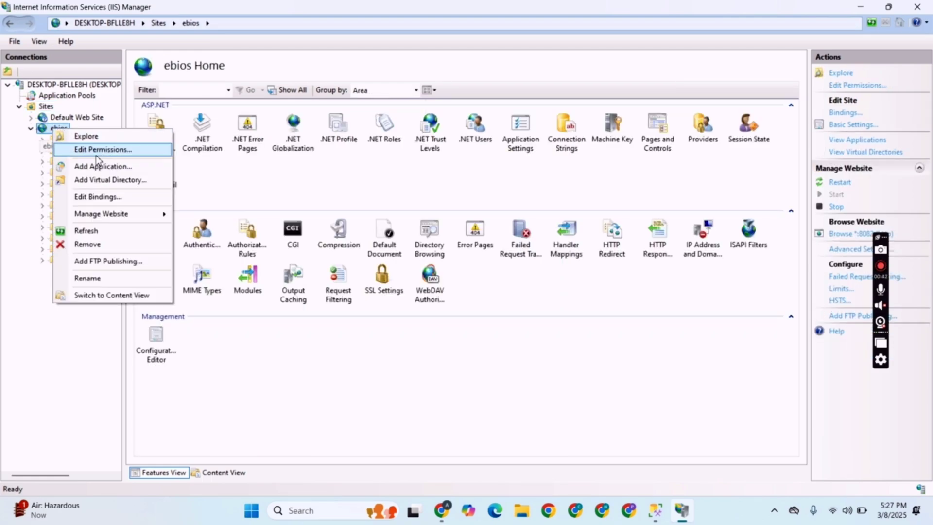
pyautogui.click(103, 168)
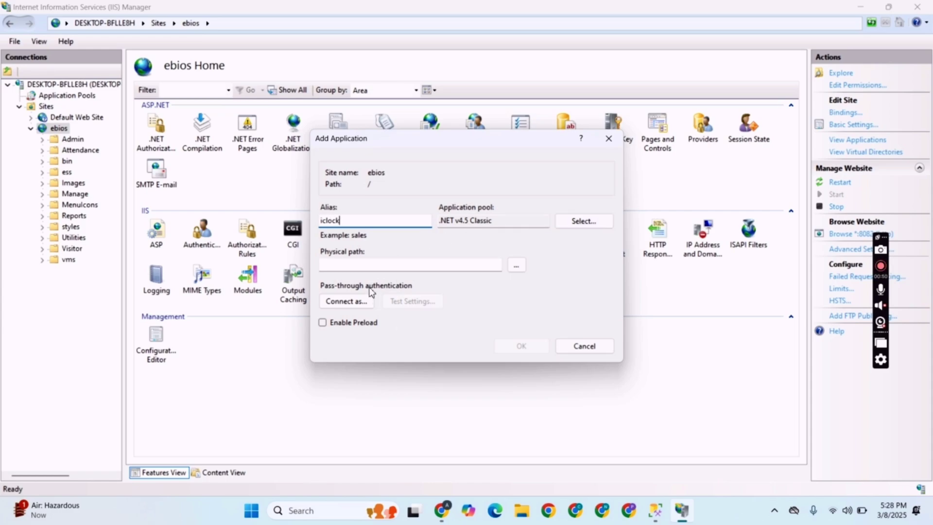
# - Create the iclock application with its physical path set to the iclock folder on drive D
pyautogui.click(516, 265)
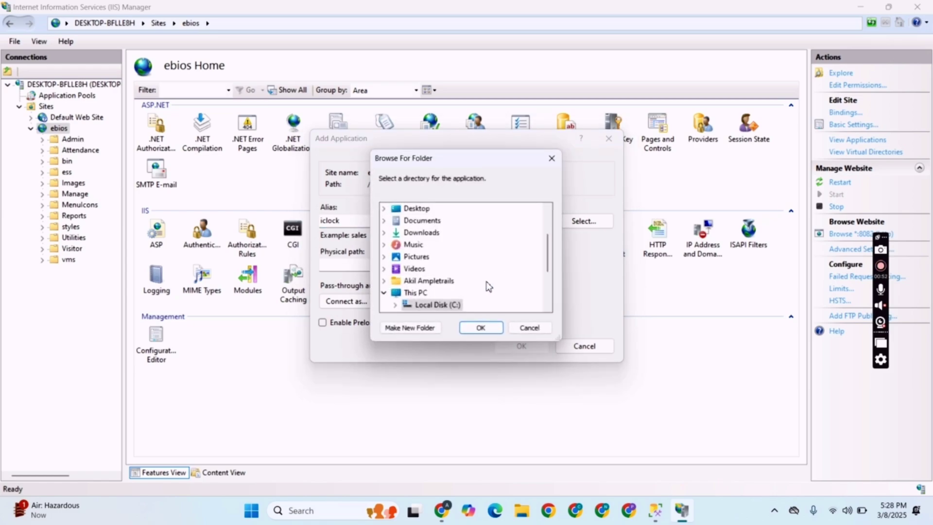
pyautogui.click(439, 305)
pyautogui.scroll(-3, 439, 291)
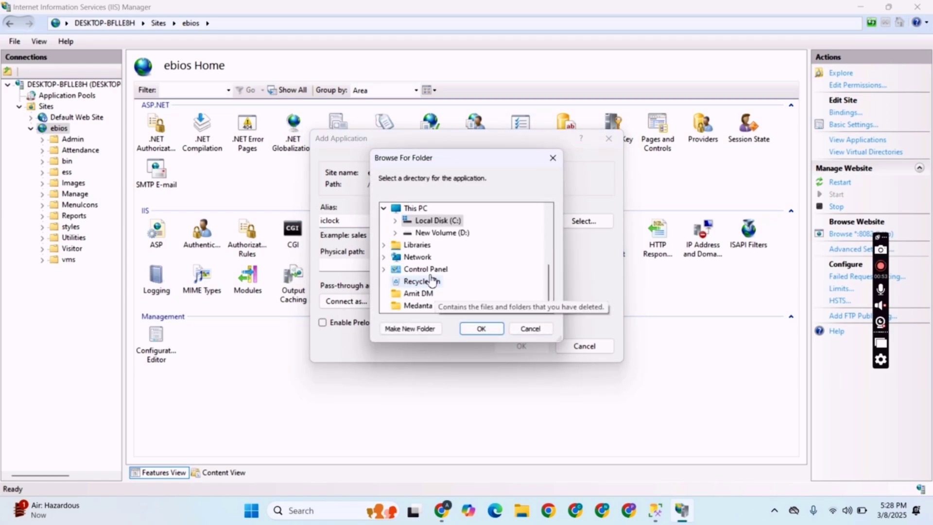
pyautogui.click(395, 232)
pyautogui.click(407, 245)
pyautogui.click(418, 257)
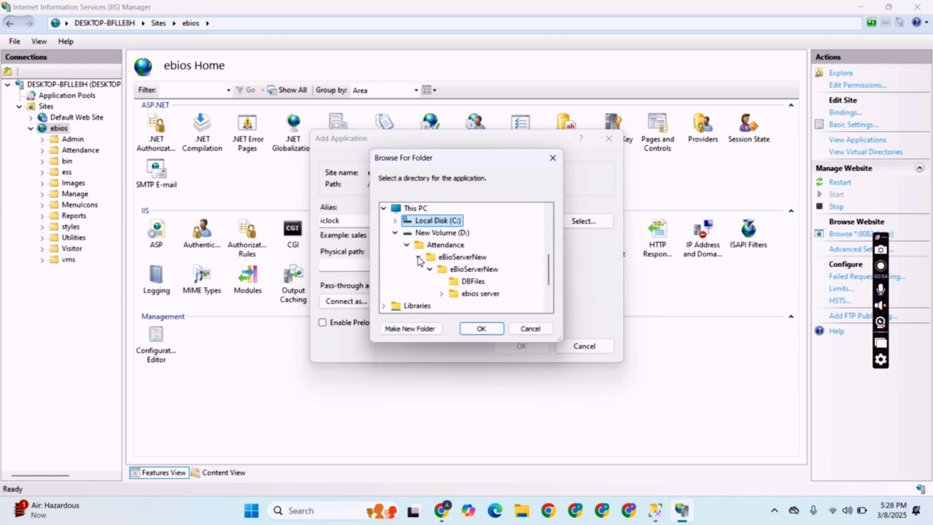
pyautogui.click(441, 294)
pyautogui.click(483, 222)
pyautogui.click(482, 208)
pyautogui.click(479, 329)
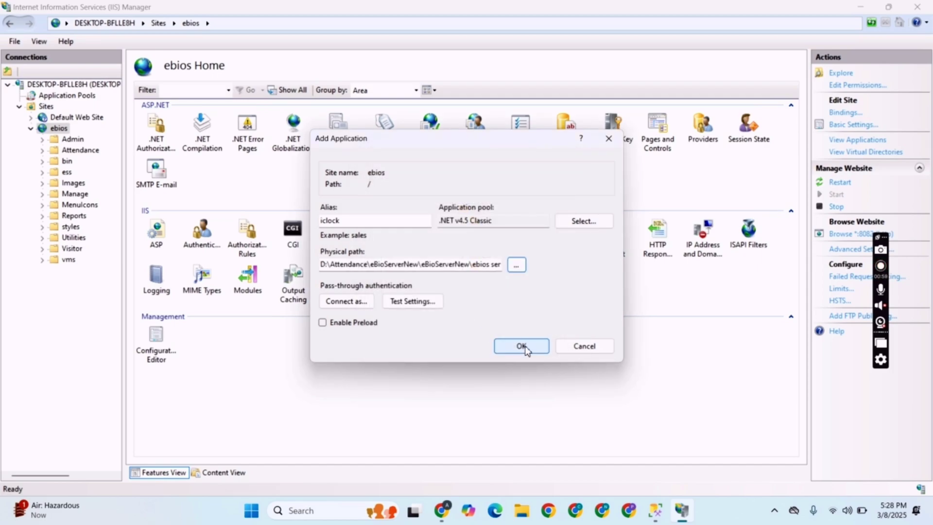
pyautogui.click(523, 345)
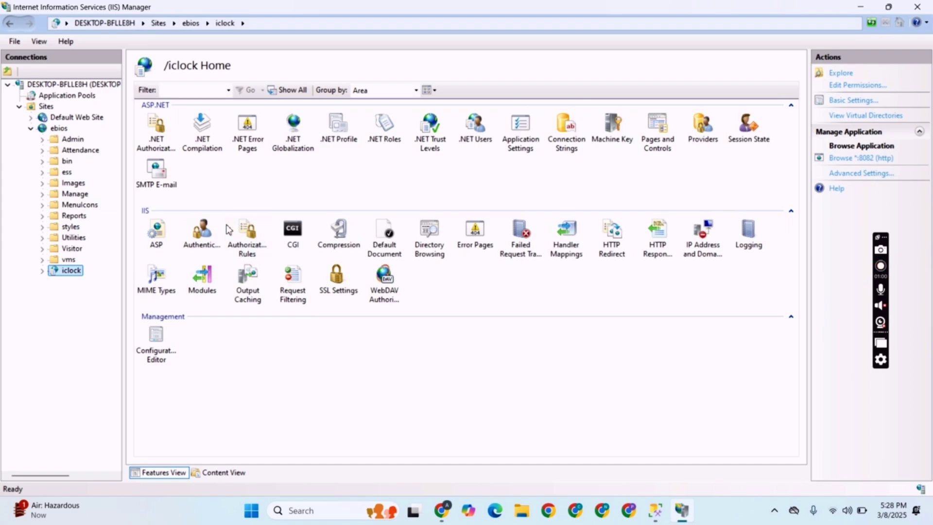
# - Inspect the iclock application's Authentication and Default Document settings
pyautogui.click(212, 237)
pyautogui.doubleClick(211, 235)
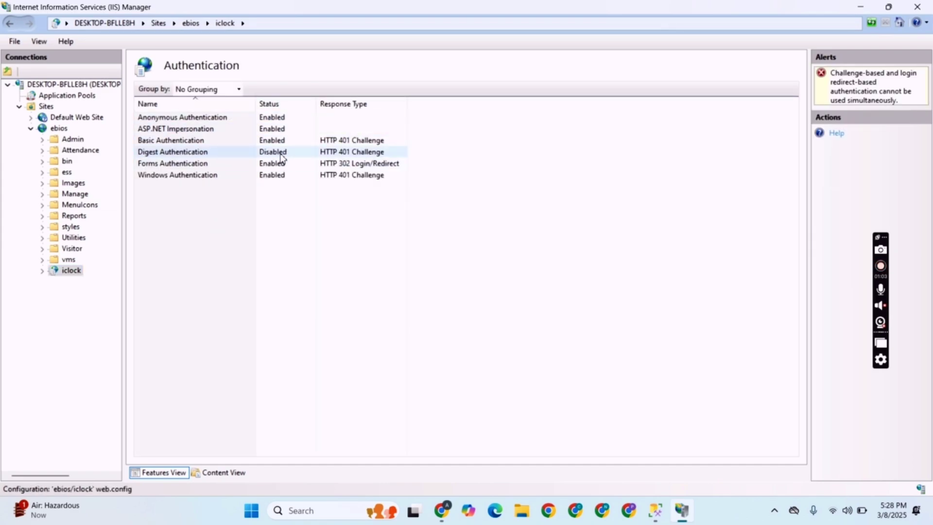
pyautogui.click(71, 270)
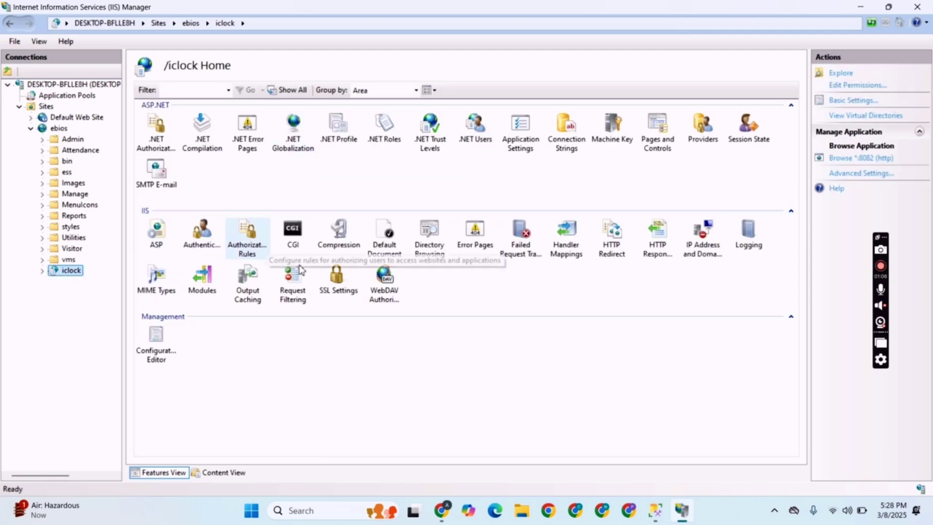
pyautogui.doubleClick(390, 244)
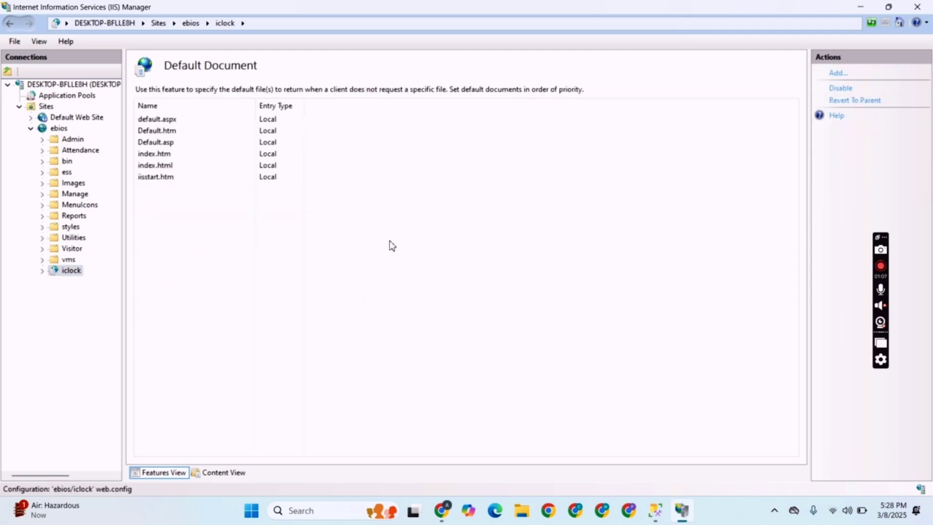
pyautogui.click(71, 270)
# - Review the ebios site's authentication and default.aspx default document, then return to iclock's home
pyautogui.click(59, 128)
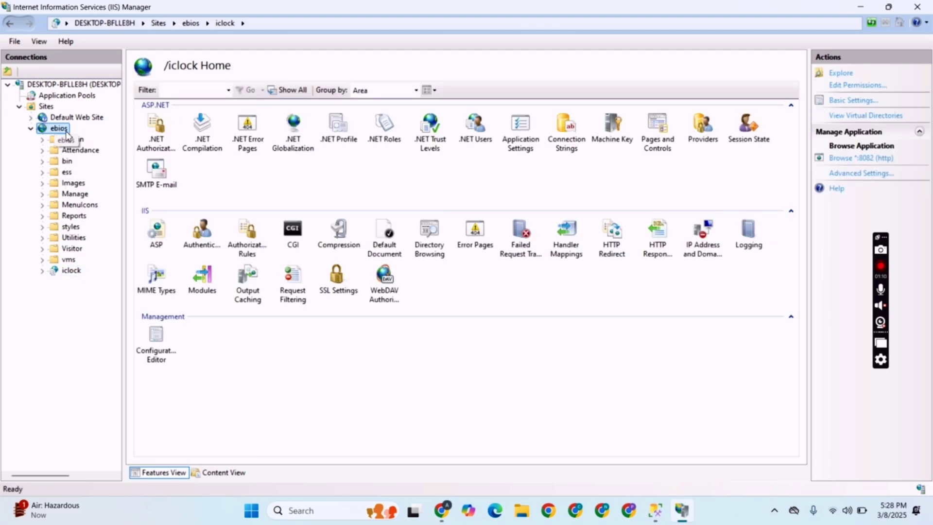
pyautogui.doubleClick(216, 232)
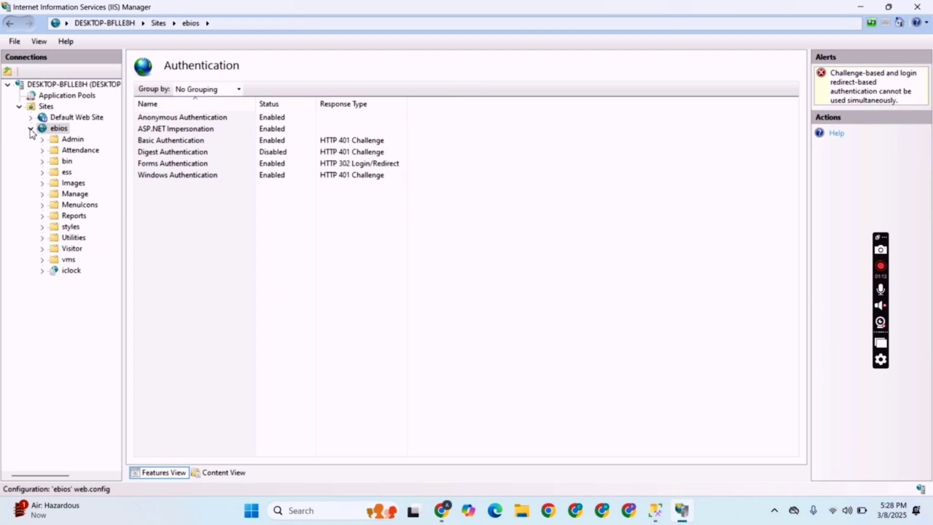
pyautogui.click(57, 132)
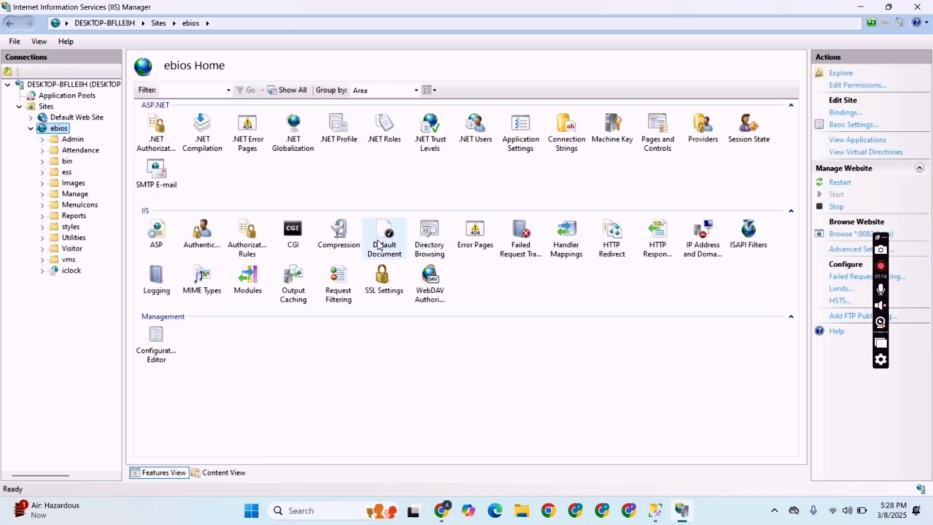
pyautogui.doubleClick(380, 243)
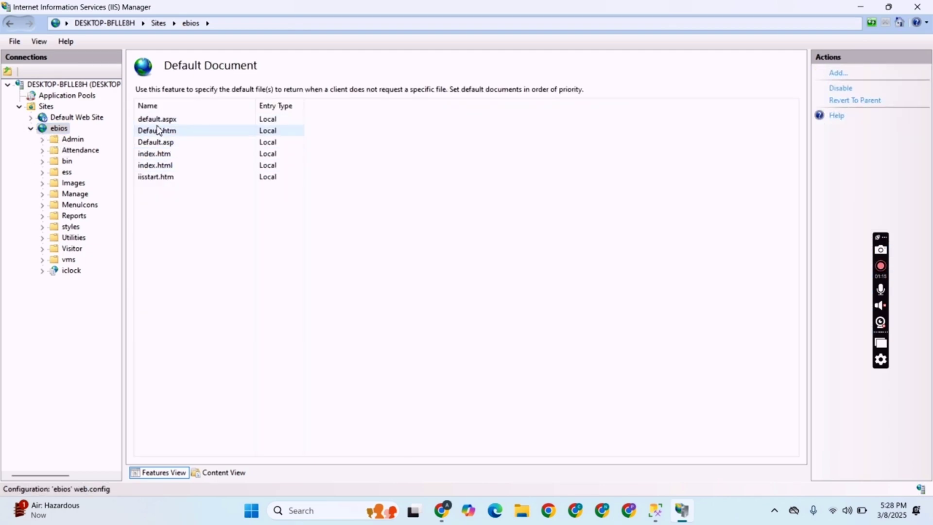
pyautogui.click(171, 125)
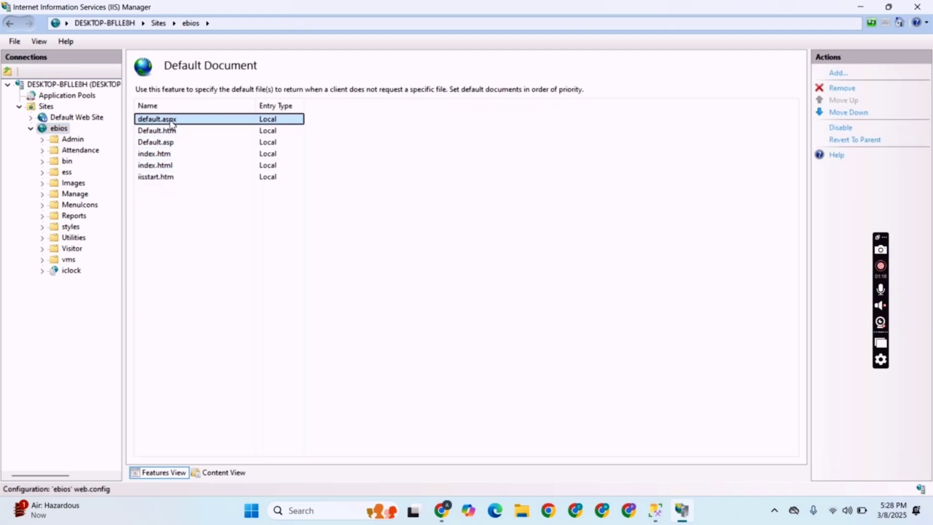
pyautogui.click(60, 130)
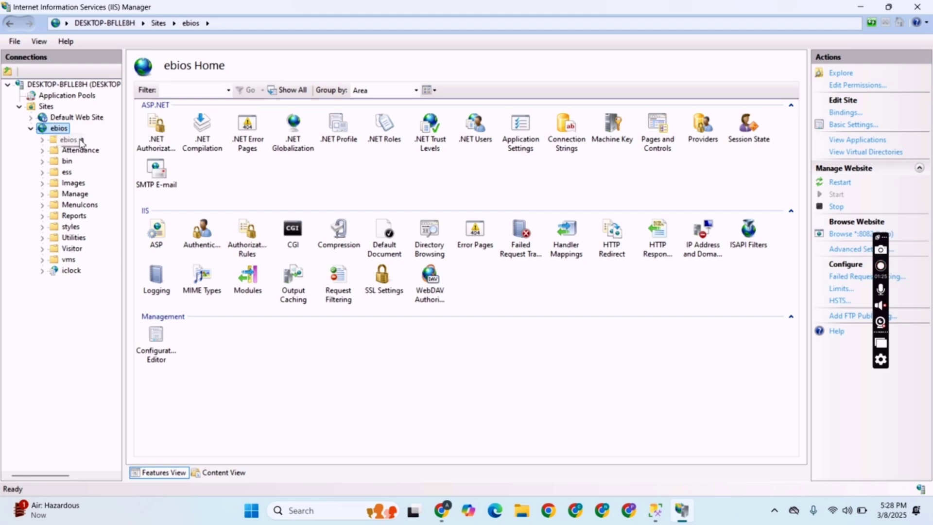
pyautogui.click(520, 368)
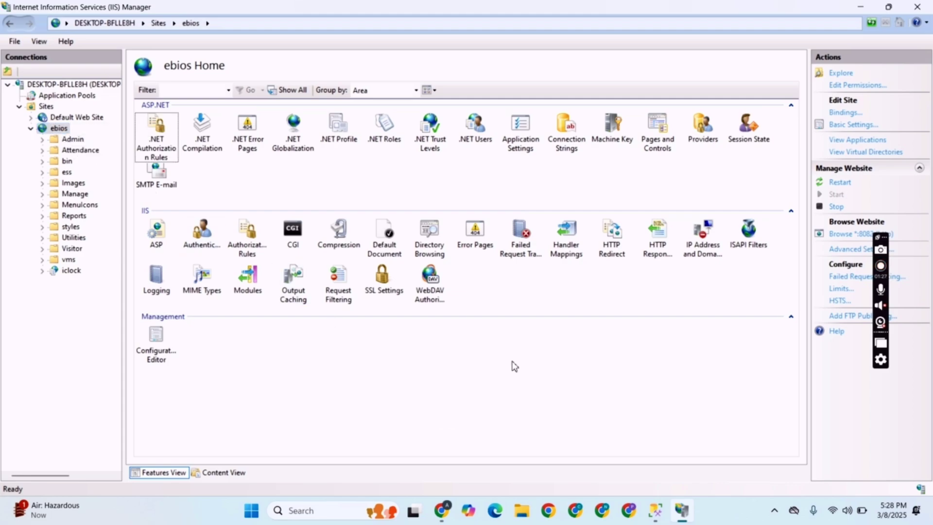
pyautogui.click(70, 271)
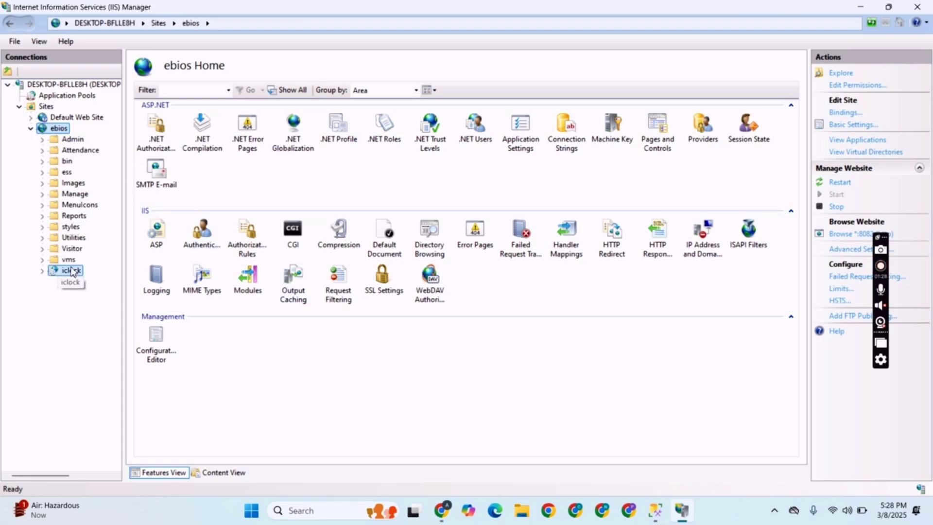
# - Browse the iclock application on *:8082 (http) and check IIS Manager and SSMS
pyautogui.click(861, 159)
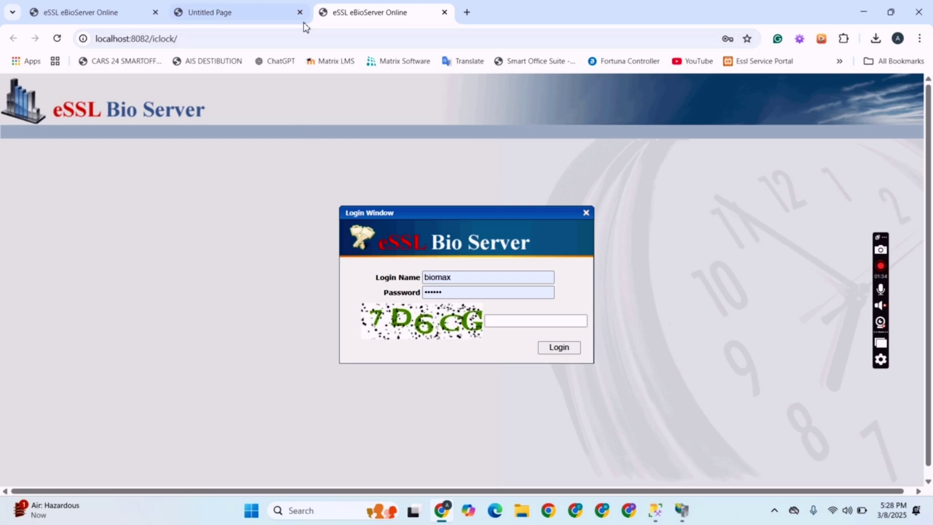
pyautogui.click(683, 511)
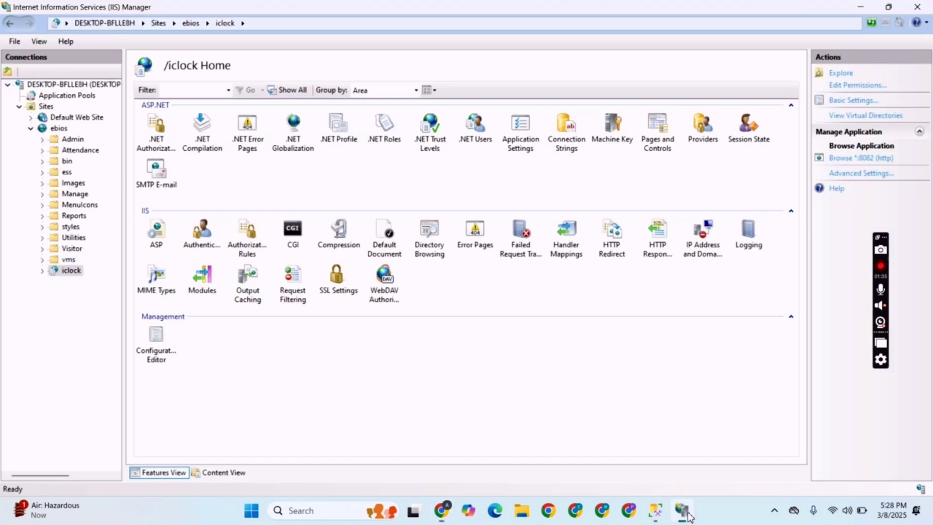
pyautogui.click(657, 511)
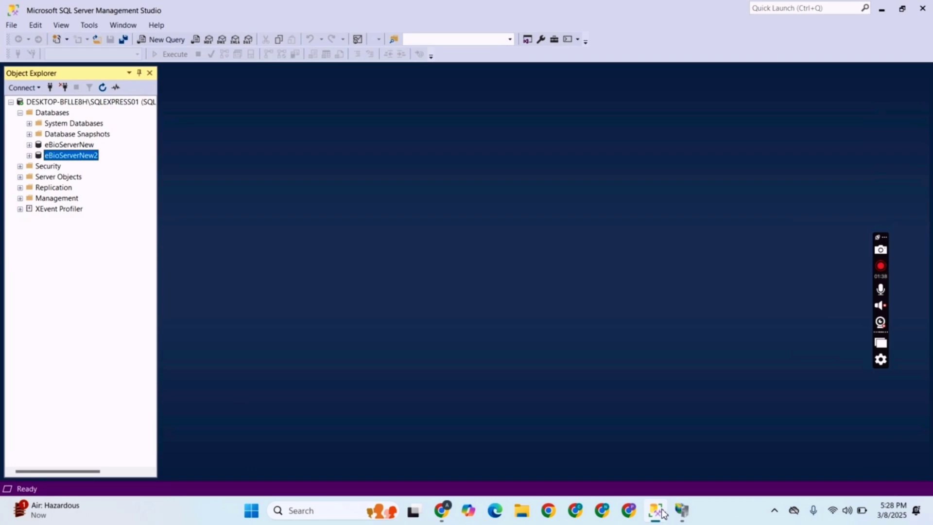
pyautogui.click(678, 513)
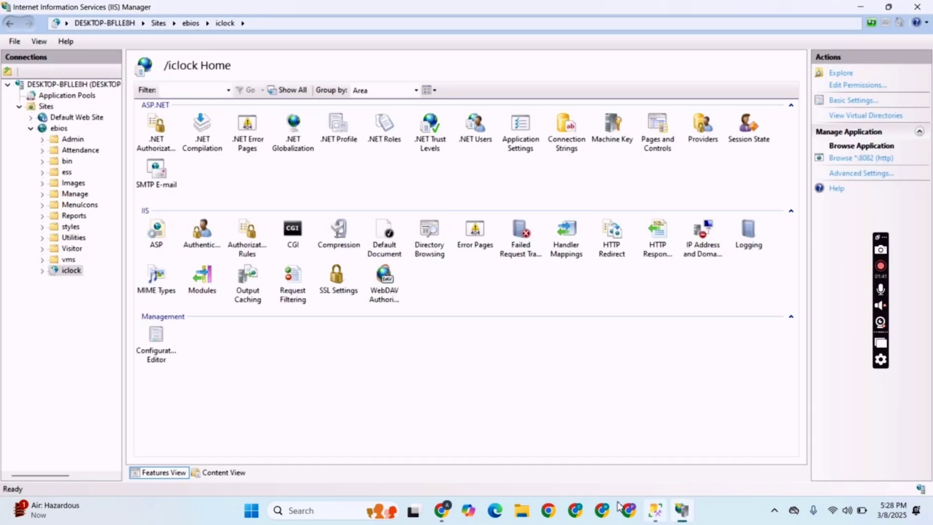
pyautogui.click(440, 513)
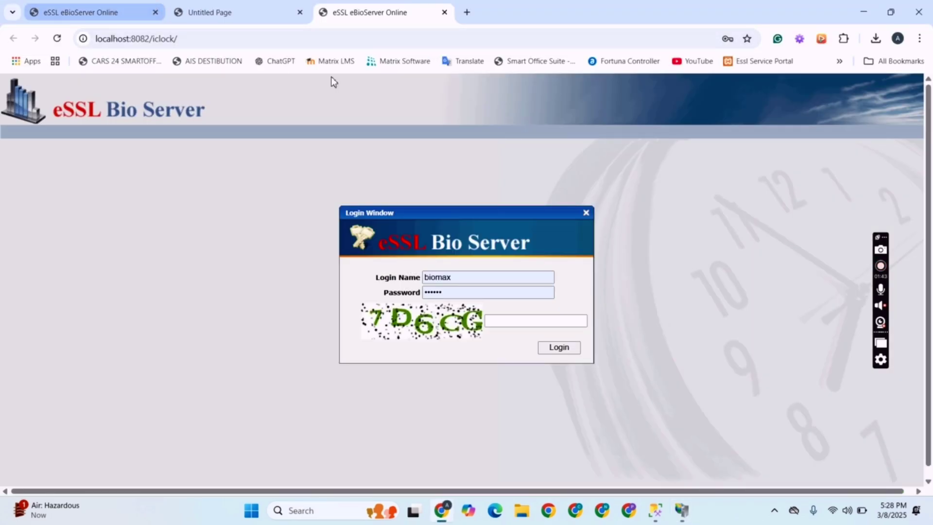
# - Look through the eBioServer tabs and focus the captcha field on the third login tab
pyautogui.click(109, 11)
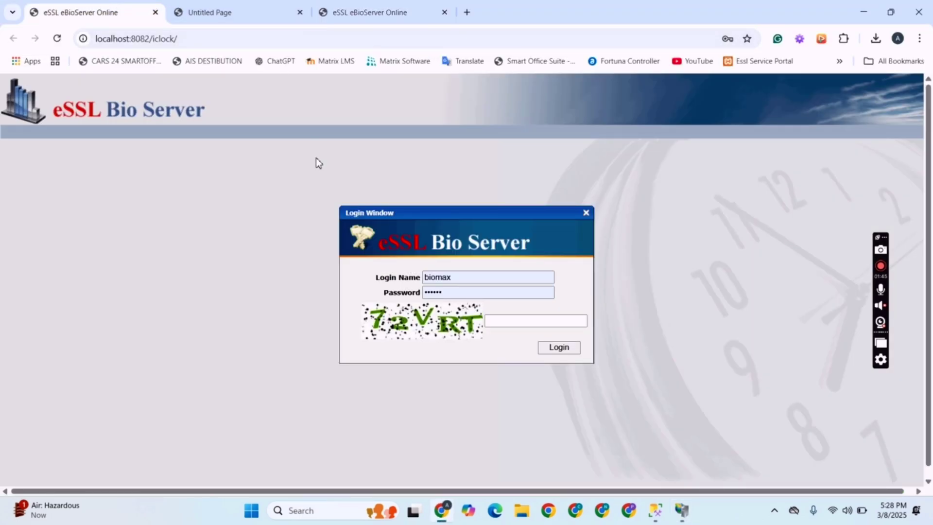
pyautogui.click(221, 10)
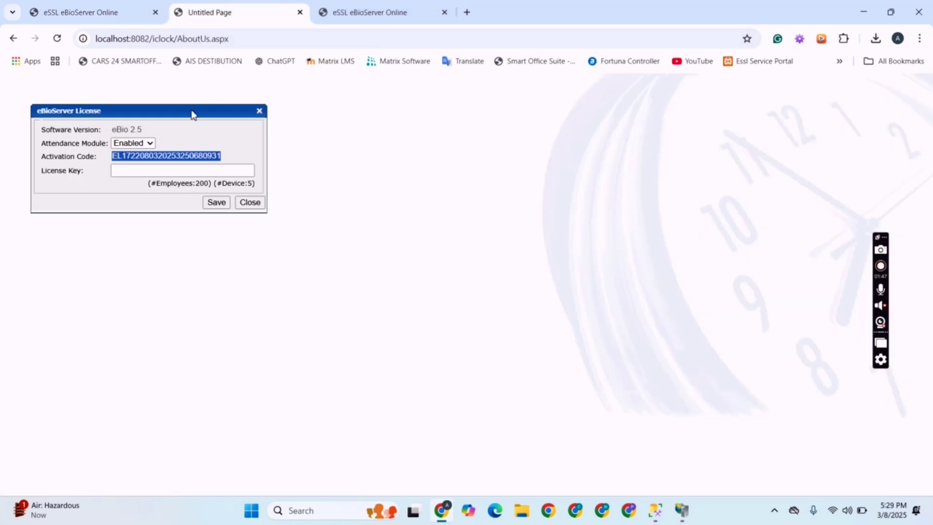
pyautogui.click(176, 167)
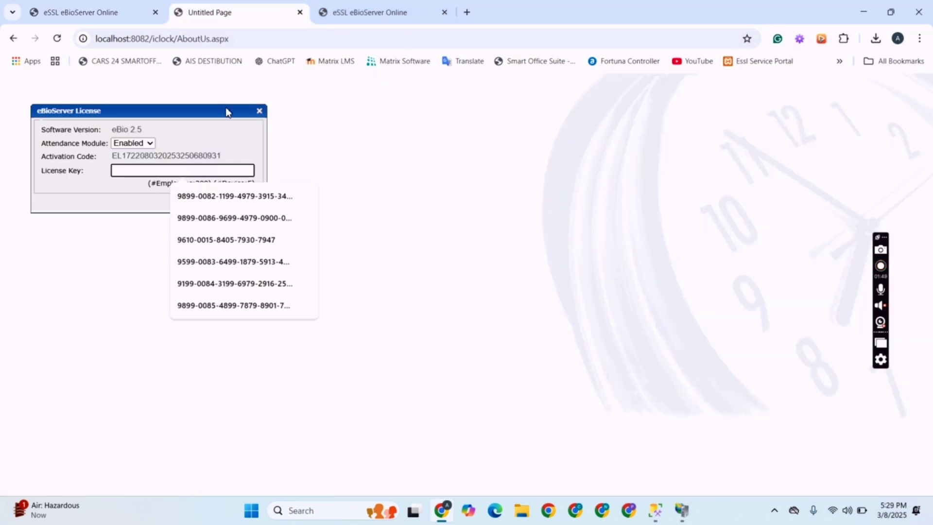
pyautogui.click(359, 13)
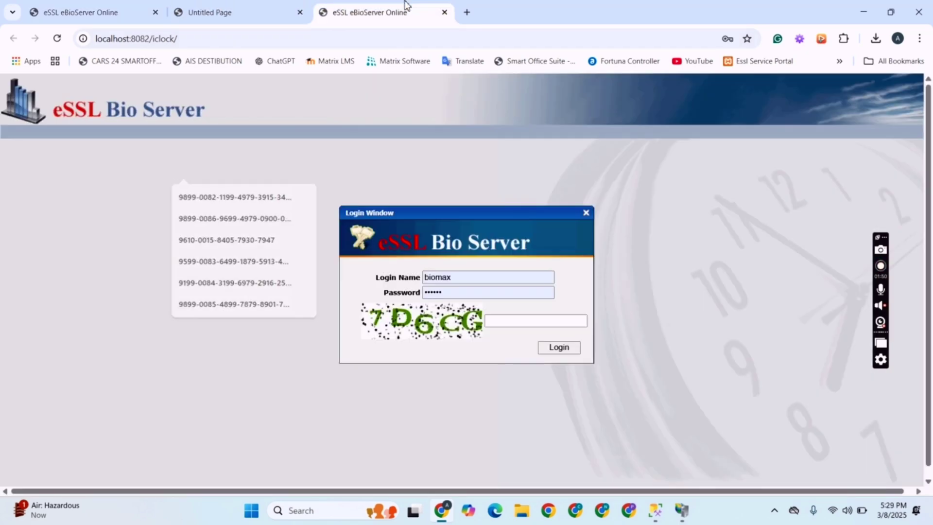
pyautogui.click(524, 323)
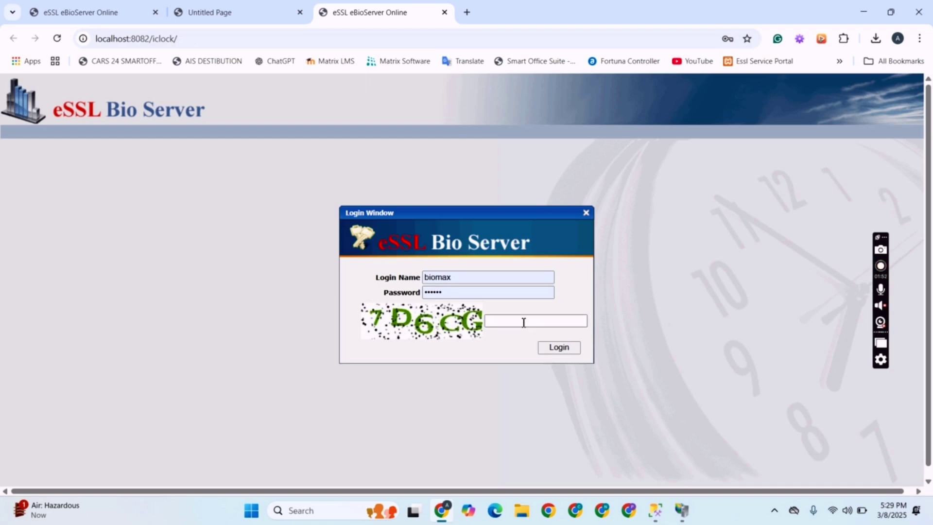
pyautogui.click(526, 323)
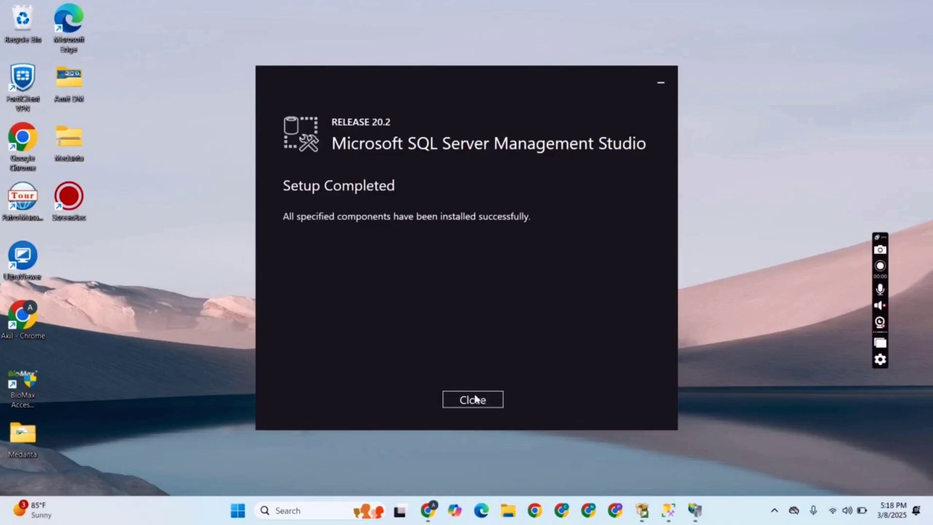
# - Close the SSMS 20.2 Setup Completed window and return to the /iclock home in IIS Manager
pyautogui.click(475, 398)
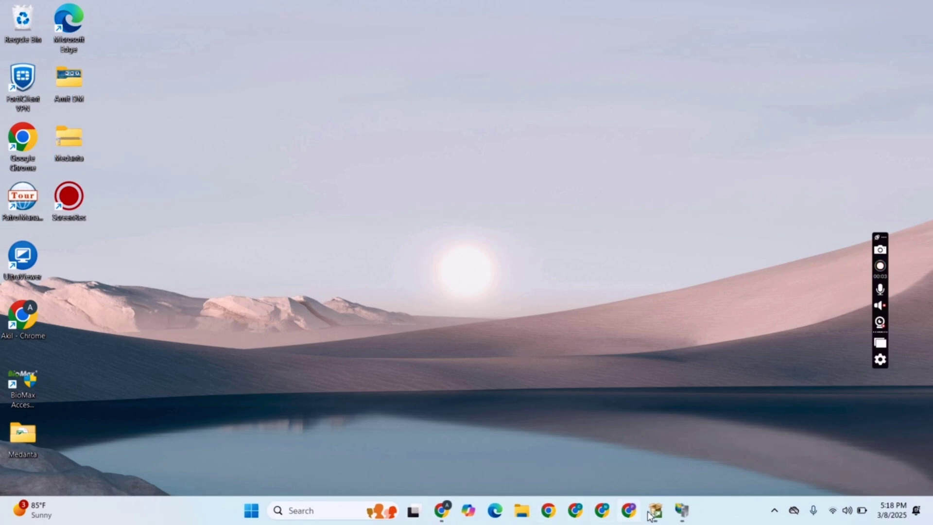
pyautogui.click(682, 510)
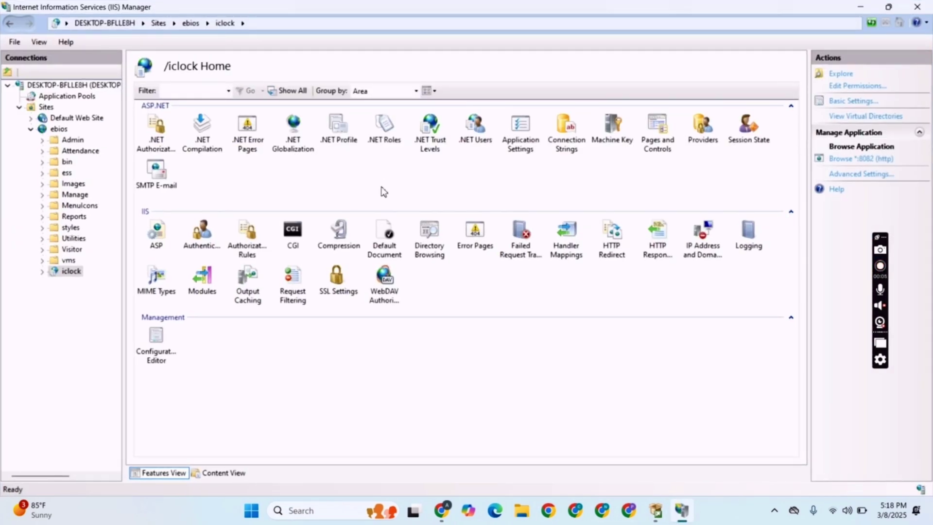
# - Open iclock's Admin folder in Content View and browse DBSettings.aspx in the browser
pyautogui.click(441, 511)
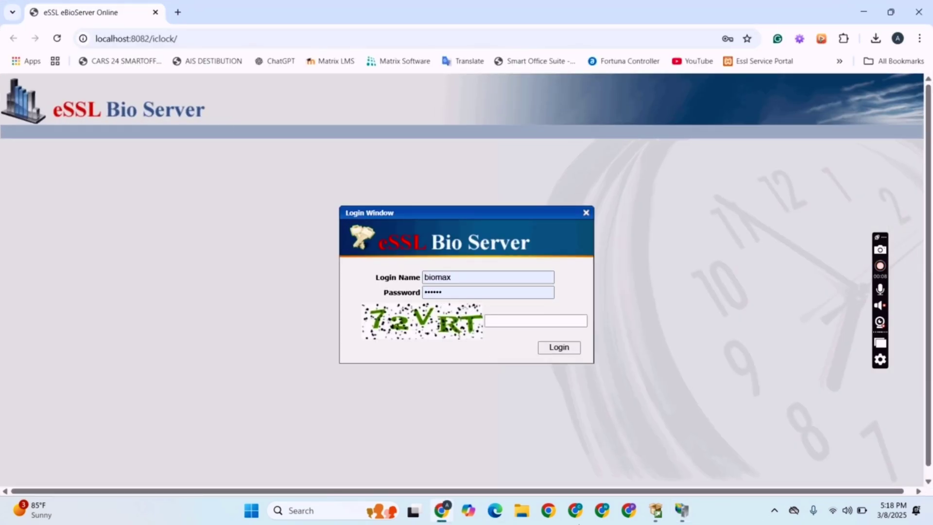
pyautogui.click(682, 510)
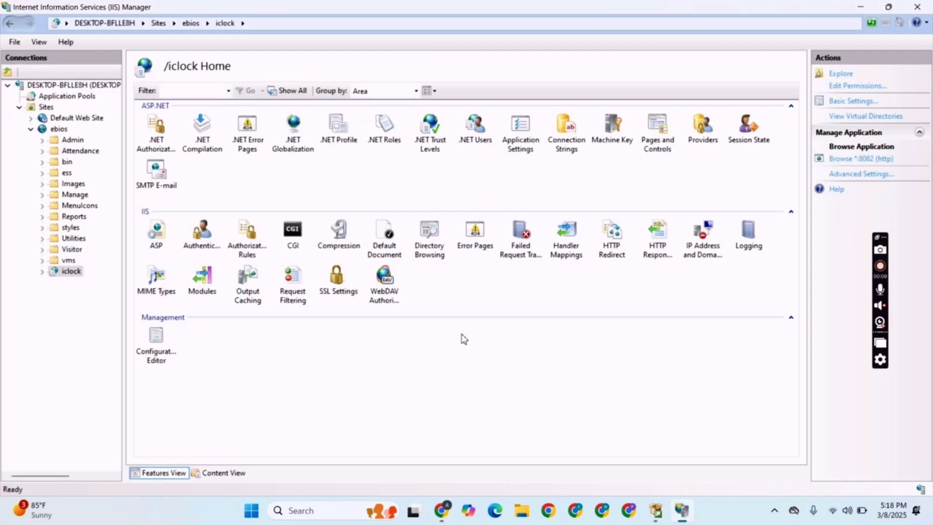
pyautogui.click(67, 263)
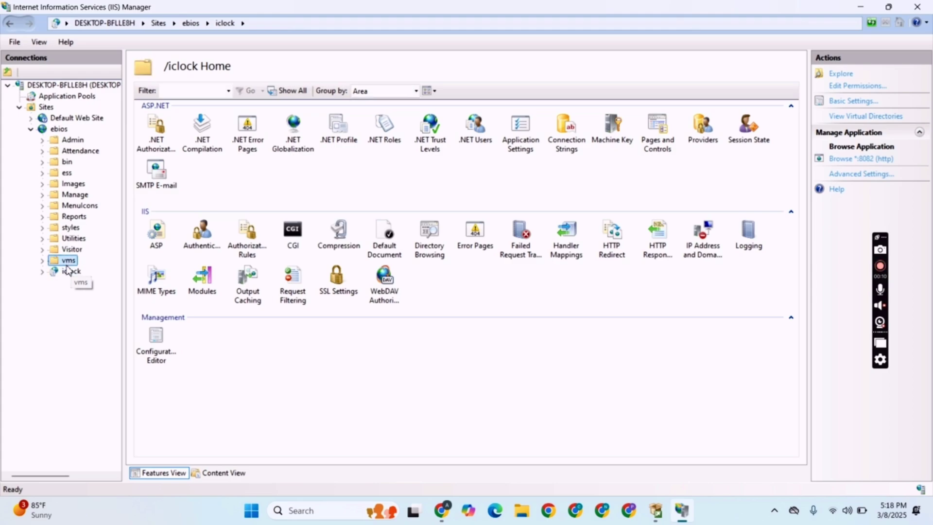
pyautogui.click(68, 270)
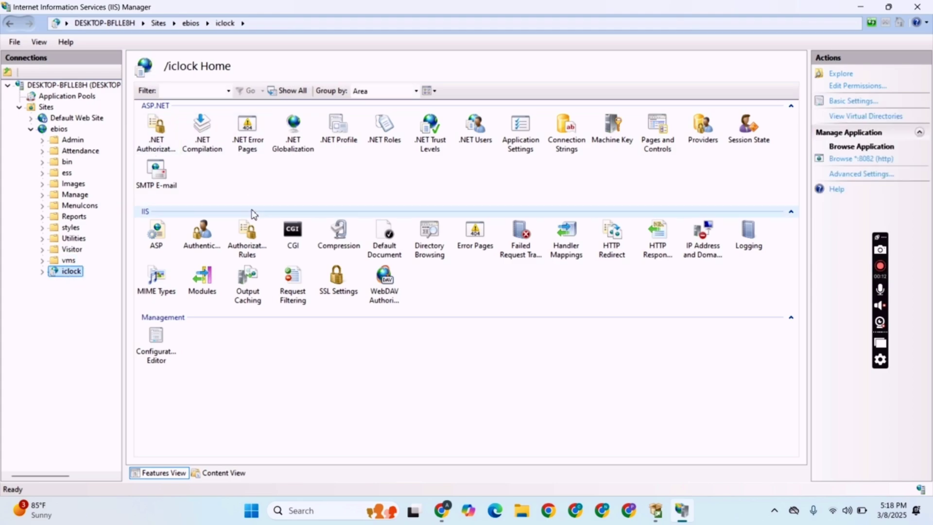
pyautogui.click(221, 472)
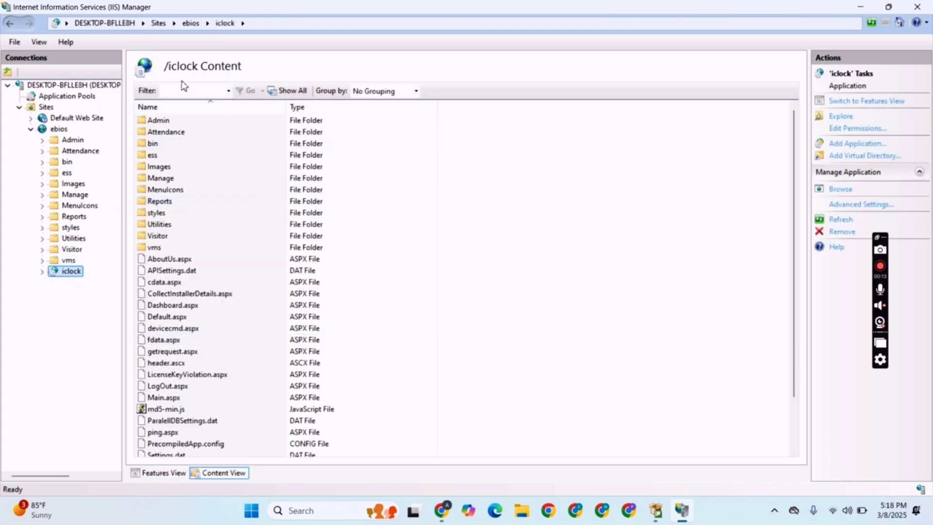
pyautogui.doubleClick(173, 121)
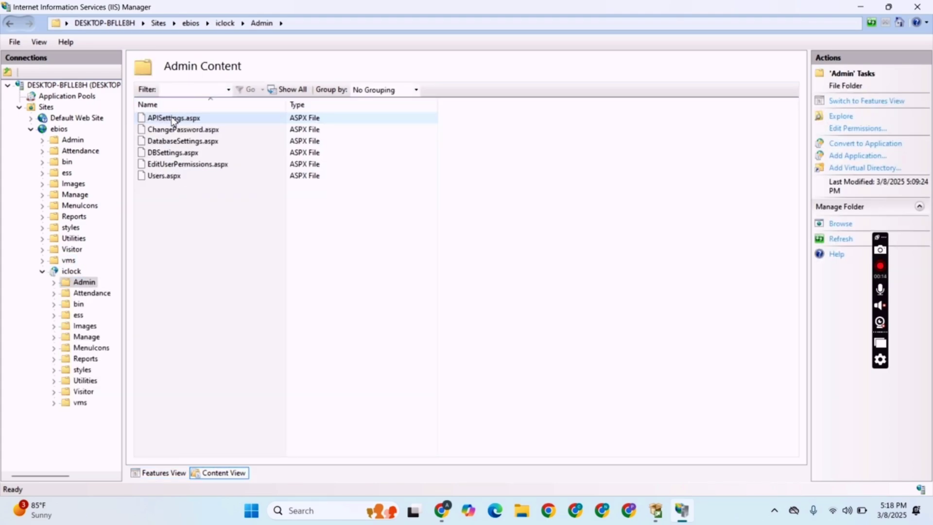
pyautogui.doubleClick(188, 152)
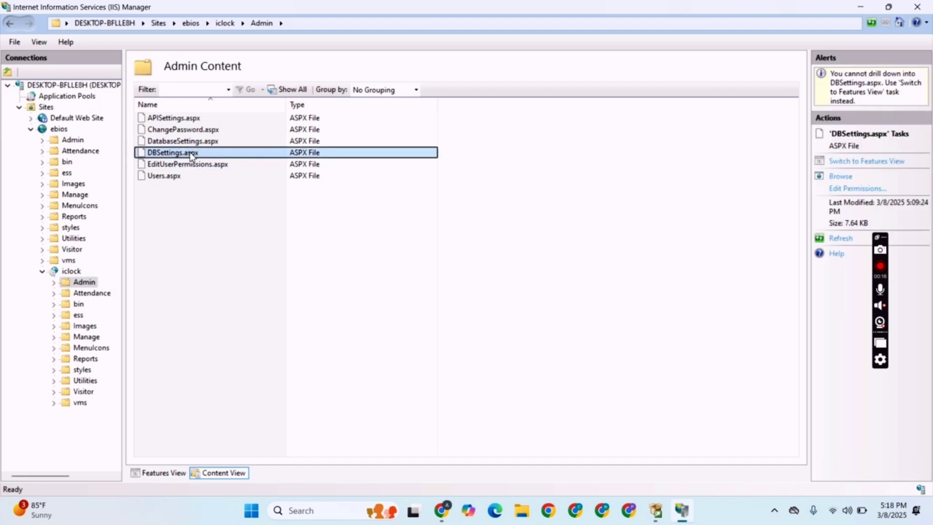
pyautogui.click(841, 176)
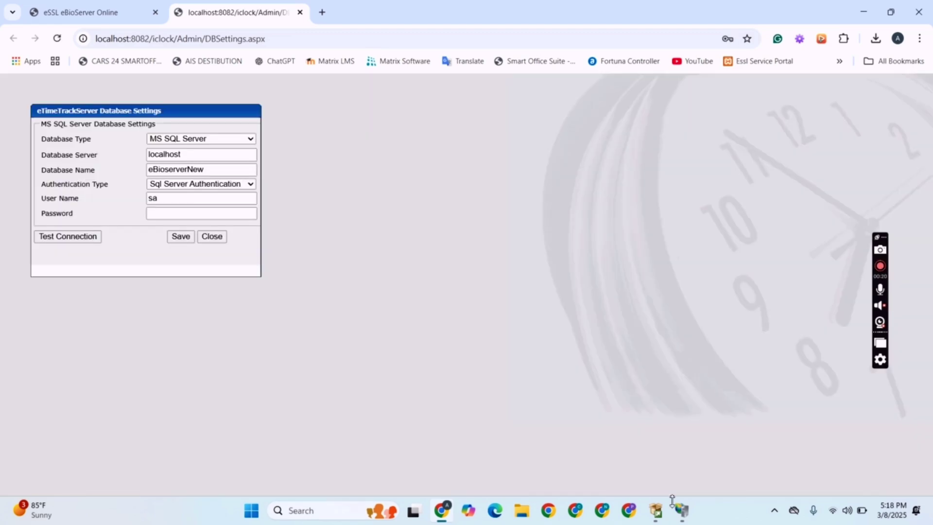
# - Exit the SQL Server 2022 installer
pyautogui.click(670, 506)
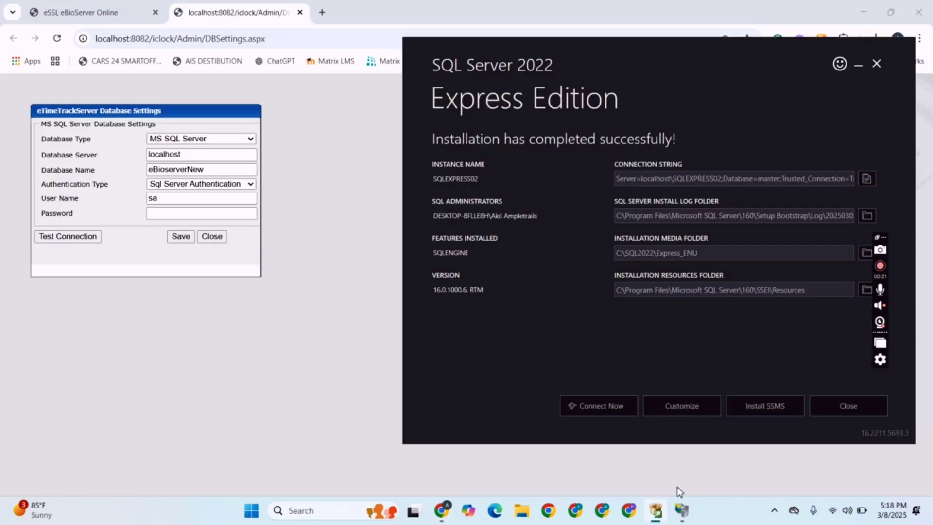
pyautogui.click(847, 405)
pyautogui.click(683, 510)
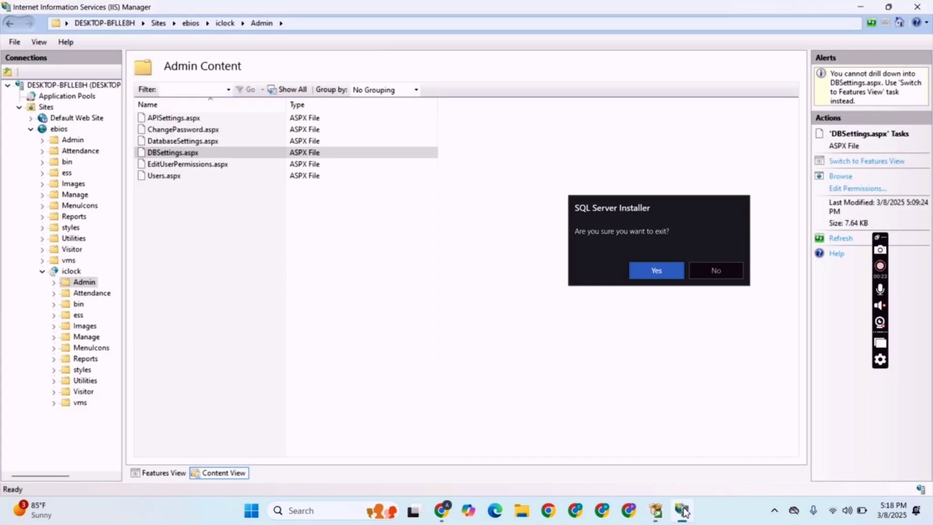
pyautogui.moveTo(667, 514)
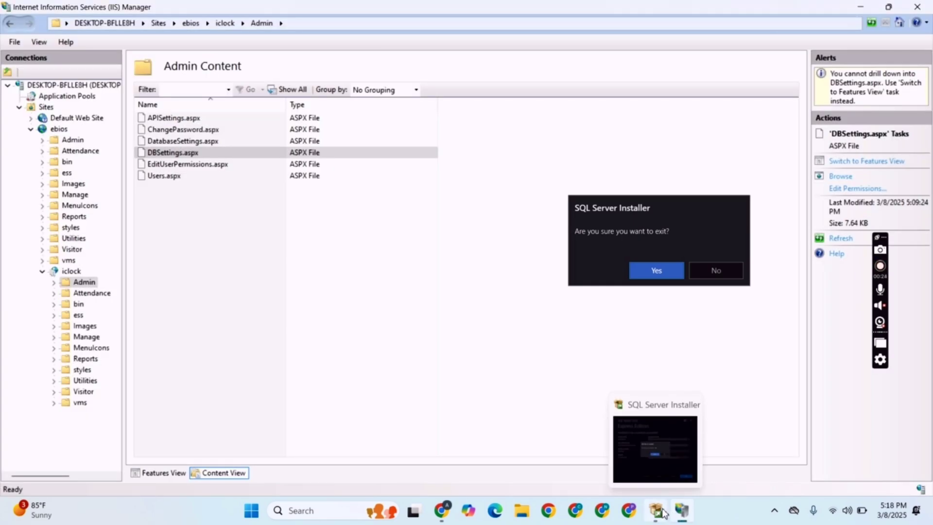
pyautogui.click(670, 275)
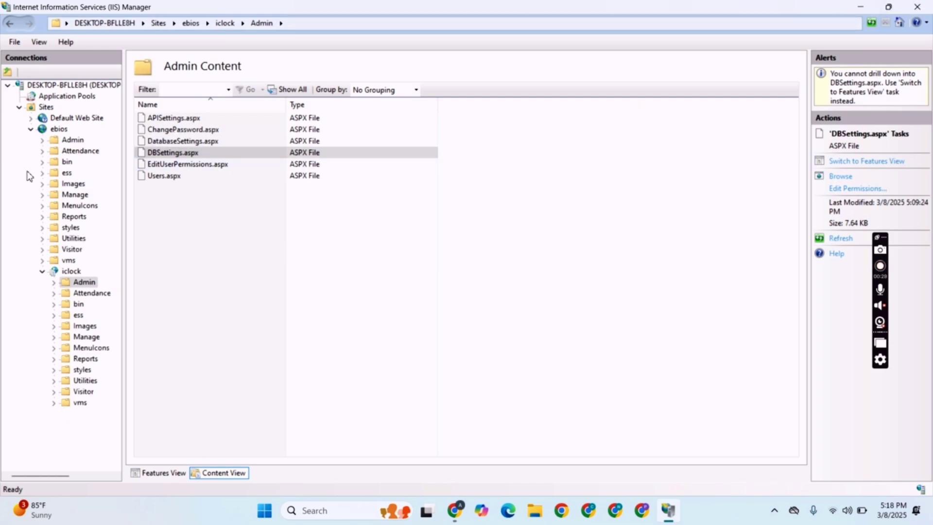
# - List the /iclock application's folders and files in IIS Manager's content view
pyautogui.click(69, 272)
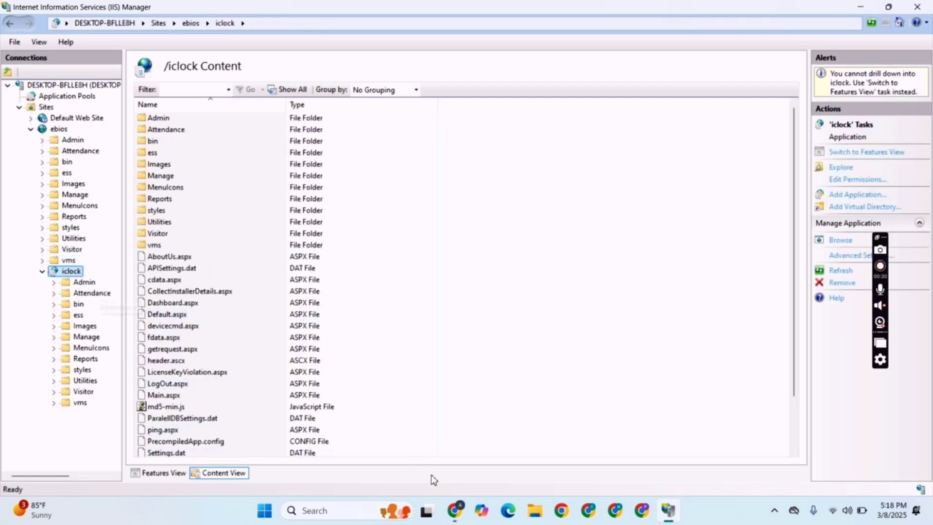
pyautogui.click(463, 510)
pyautogui.click(457, 510)
# - Search Windows for 'sq' and launch SQL Server Management Studio 20
pyautogui.click(306, 507)
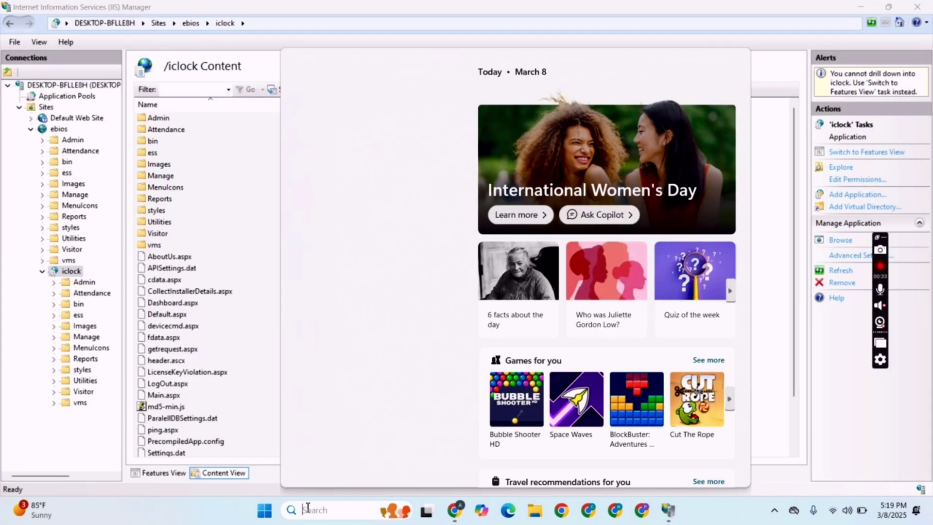
pyautogui.write('s')
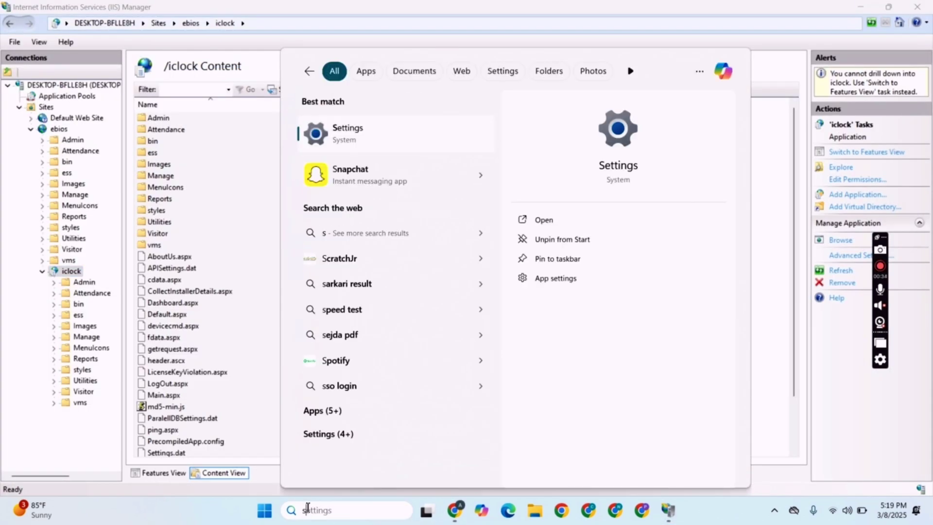
pyautogui.write('q')
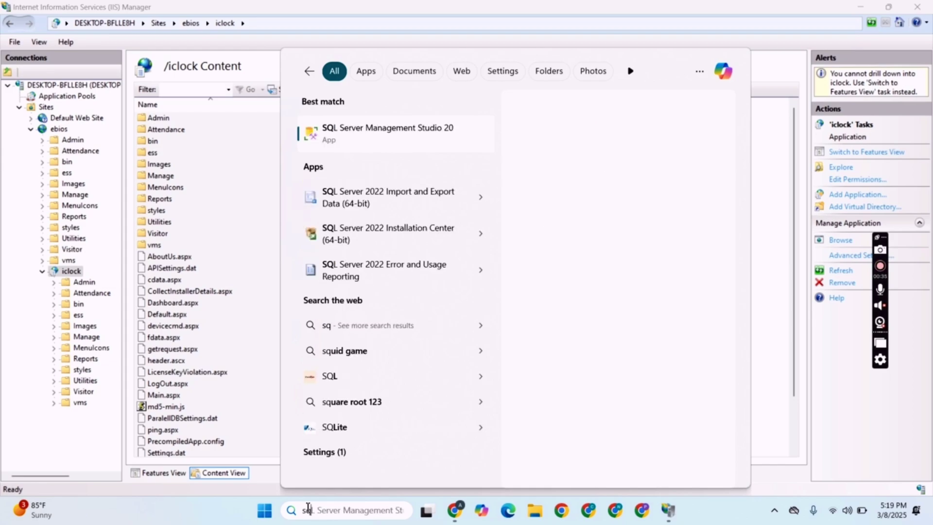
pyautogui.press('Return')
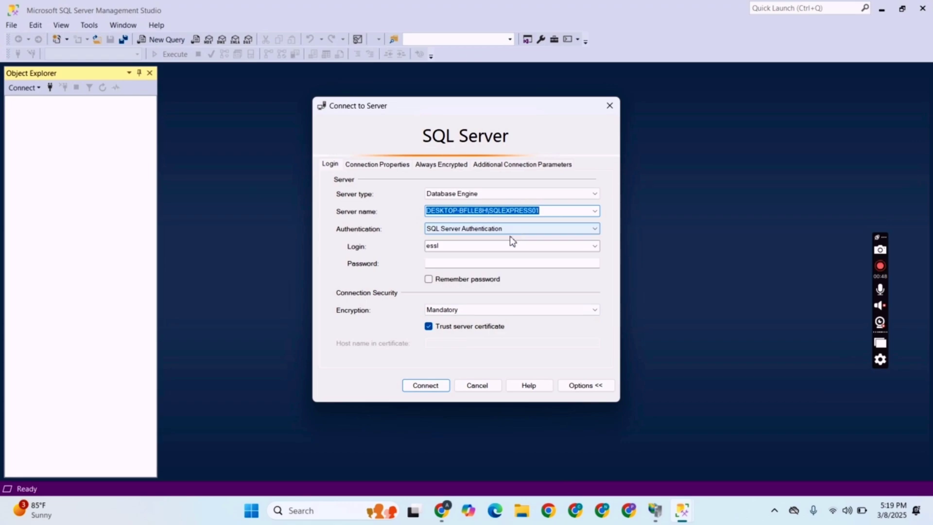
# - Connect to the SQLEXPRESS01 server using Windows Authentication
pyautogui.click(598, 213)
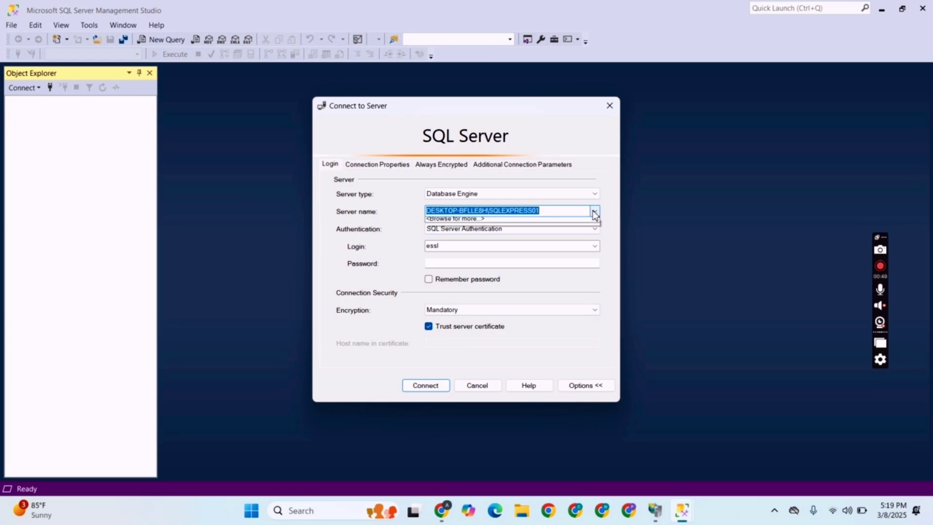
pyautogui.click(610, 247)
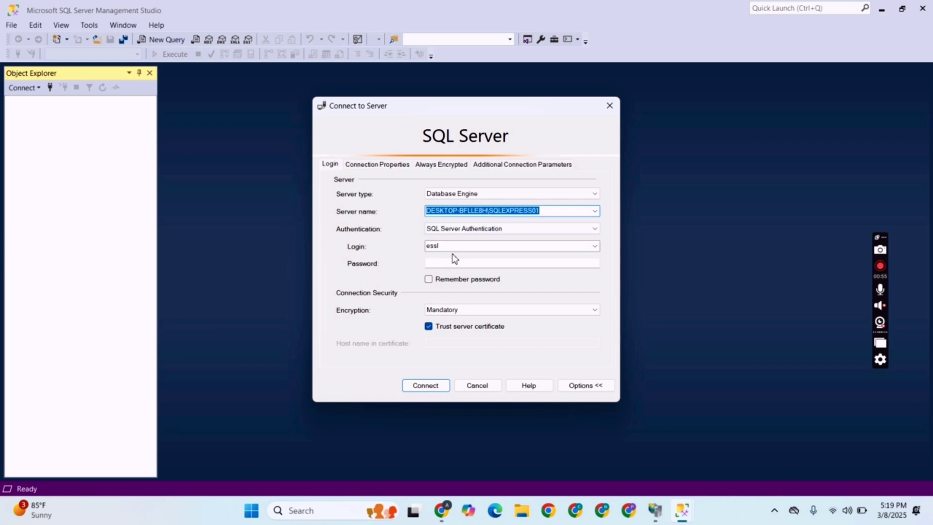
pyautogui.click(497, 229)
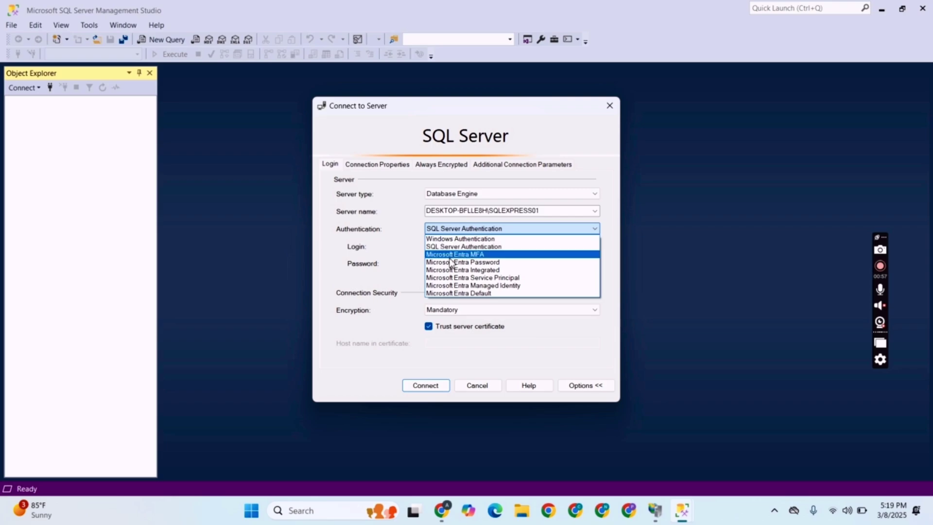
pyautogui.click(461, 239)
pyautogui.click(430, 386)
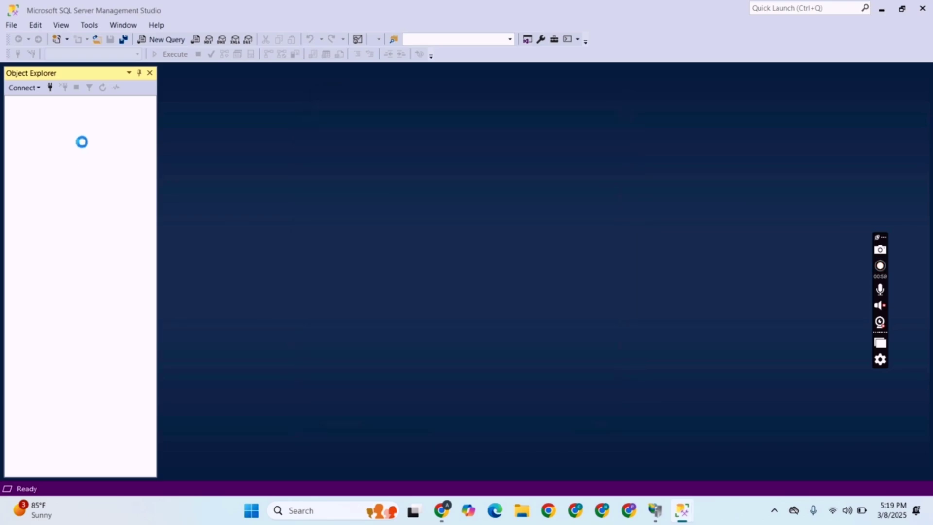
# - Expand Databases and choose Attach... from its context menu
pyautogui.click(20, 113)
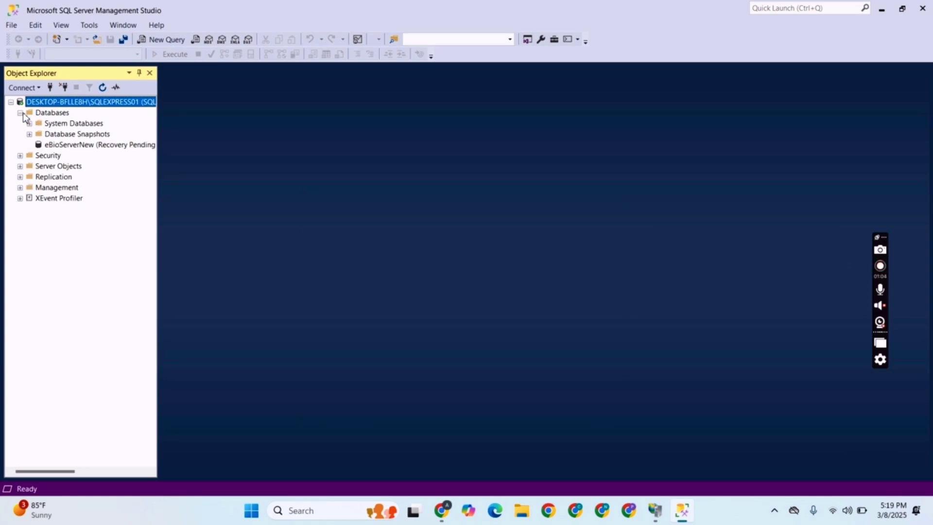
pyautogui.rightClick(56, 115)
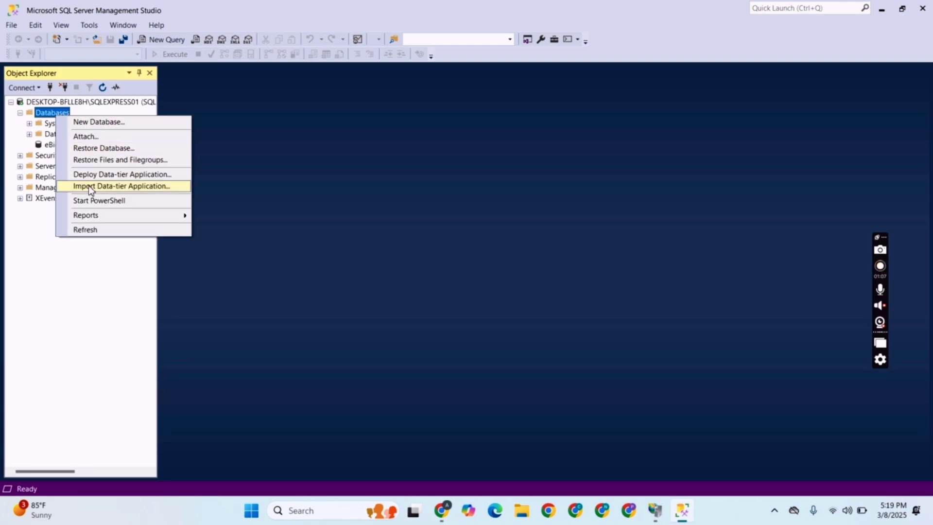
pyautogui.click(107, 137)
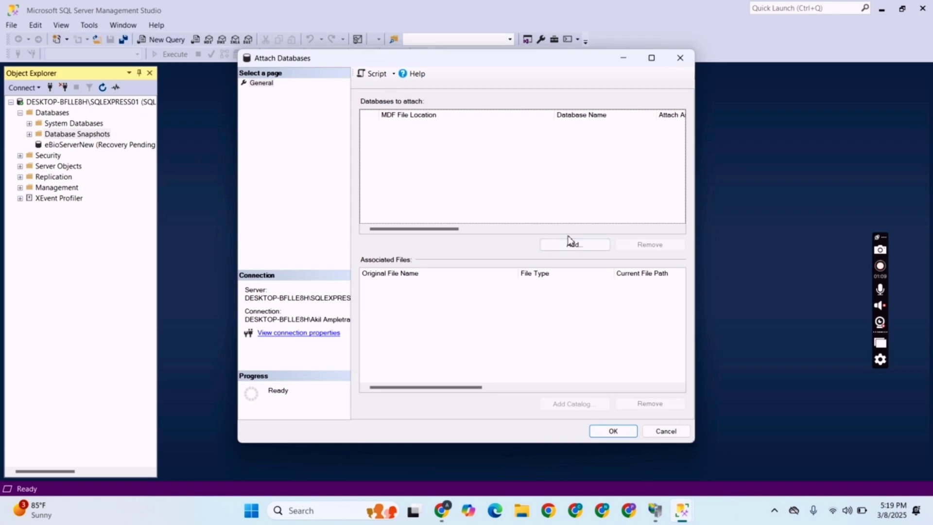
# - Add eBioserverNew.mdf from D:\Attendance\eBioServerNew\eBioServerNew\DBFiles to the attach list
pyautogui.click(569, 241)
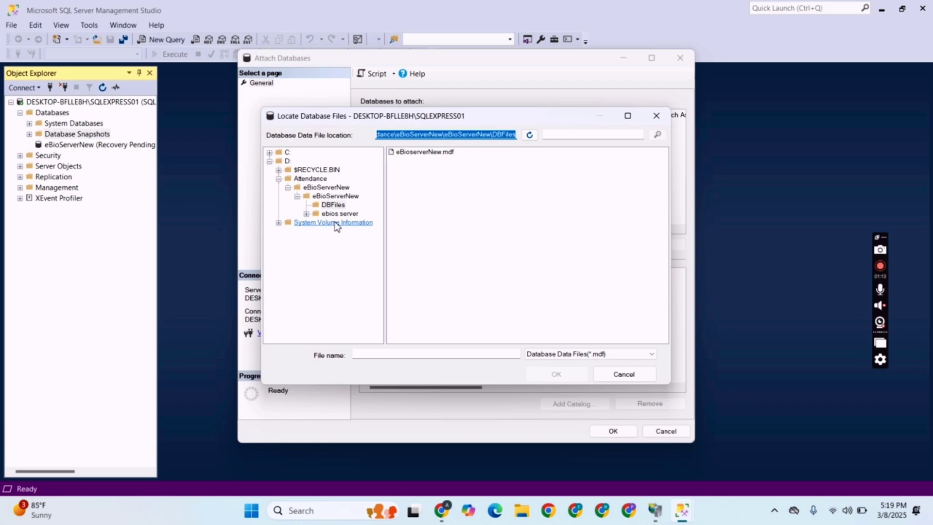
pyautogui.click(334, 204)
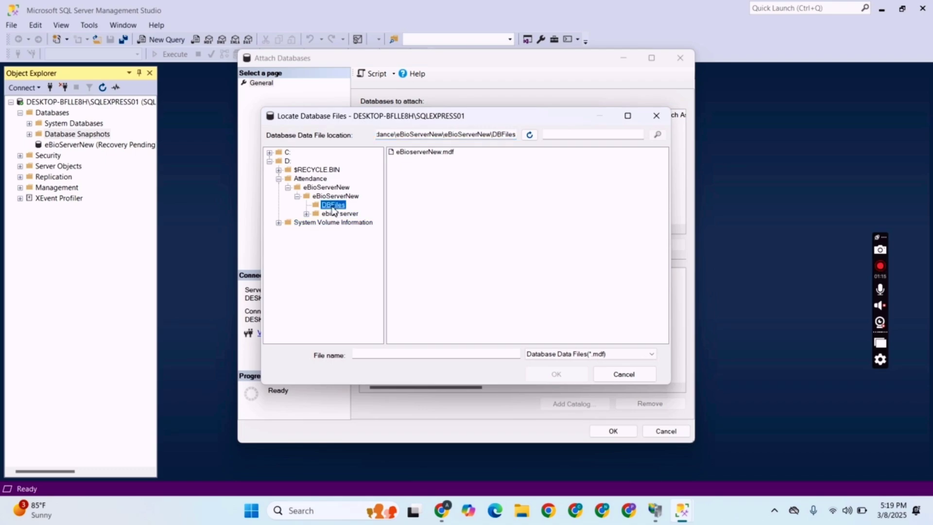
pyautogui.click(283, 181)
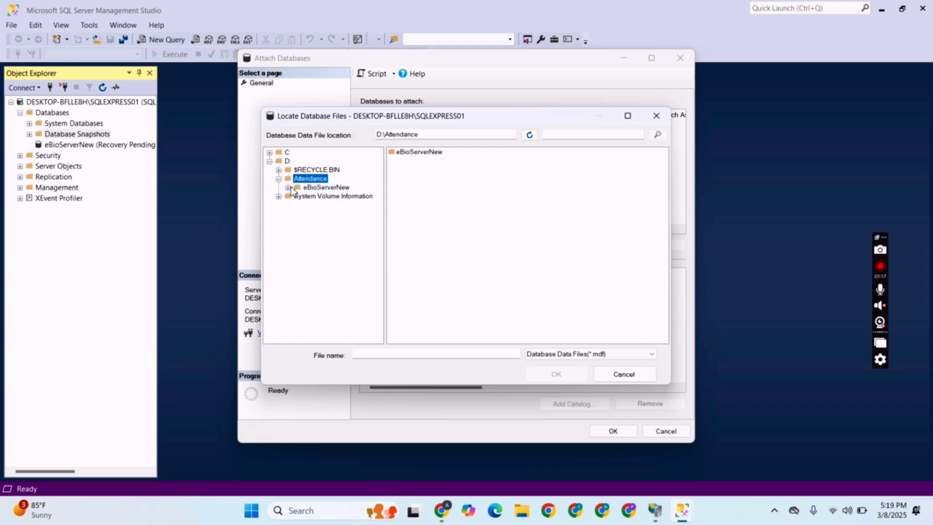
pyautogui.click(297, 196)
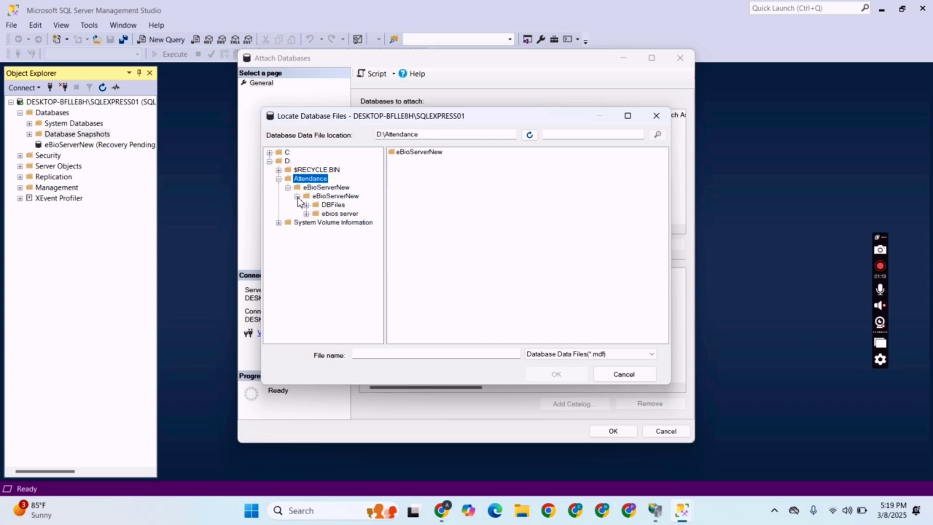
pyautogui.click(327, 207)
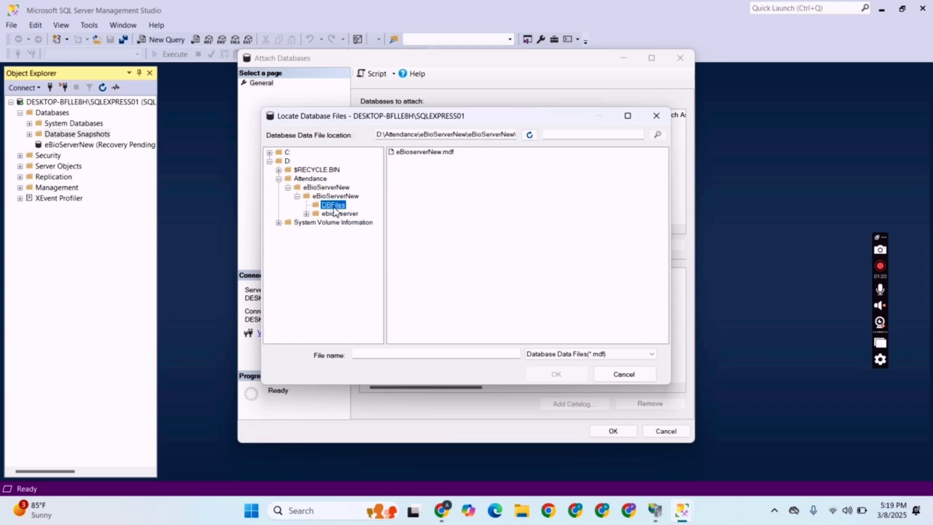
pyautogui.click(440, 154)
pyautogui.click(562, 375)
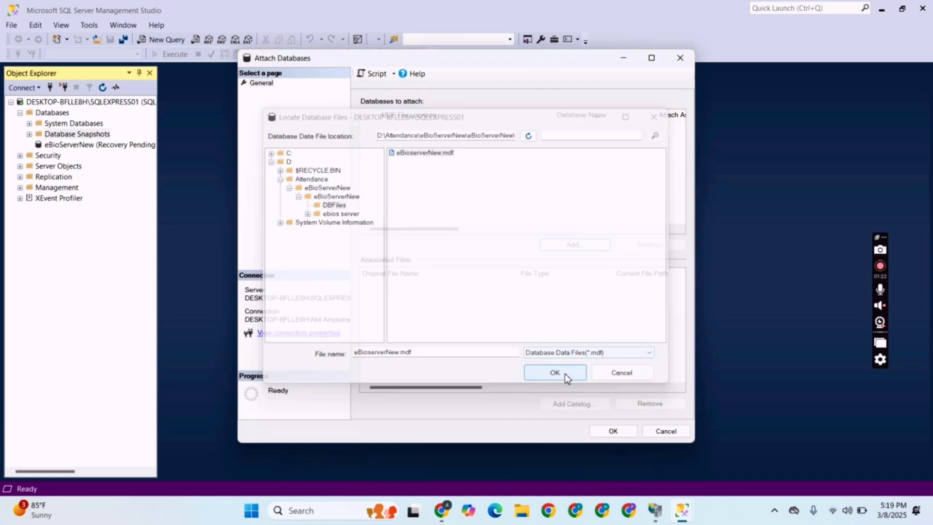
# - Attempt the attach, accepting the full-text catalog prompt and dismissing the resulting error
pyautogui.click(613, 432)
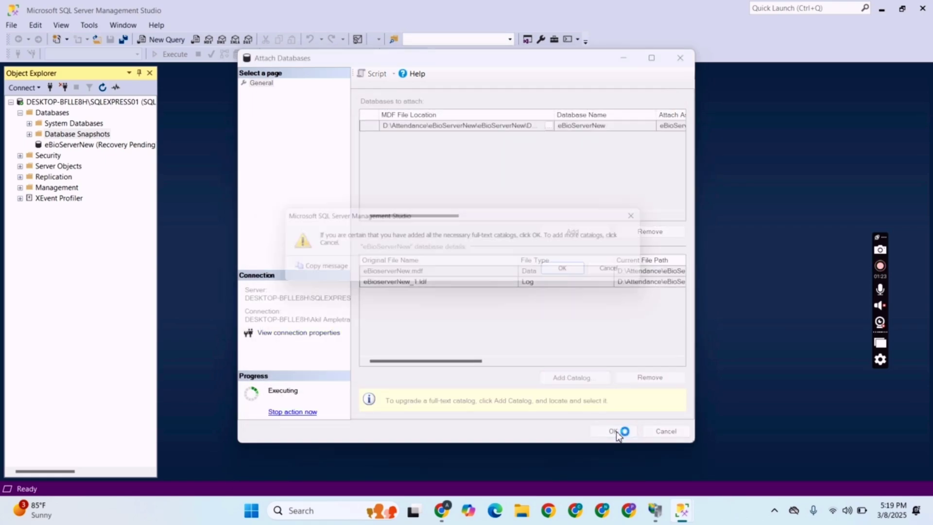
pyautogui.click(585, 273)
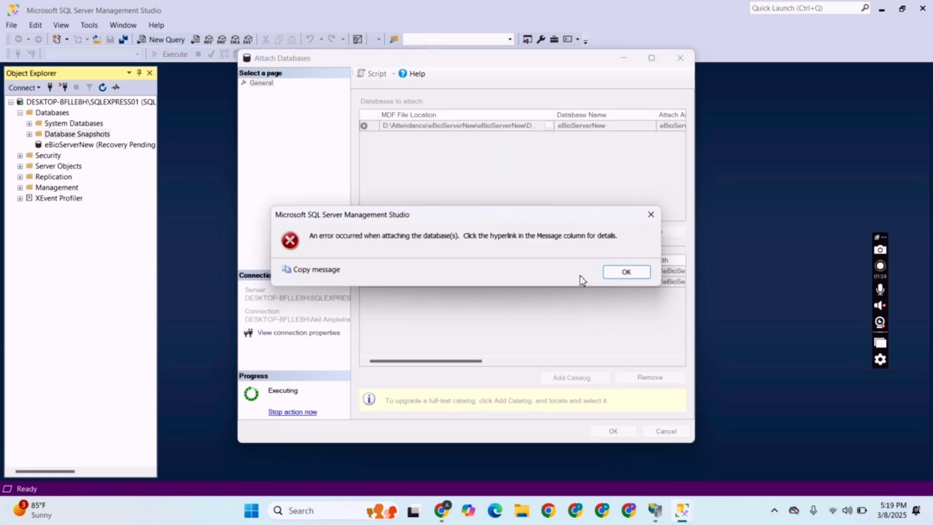
pyautogui.click(632, 275)
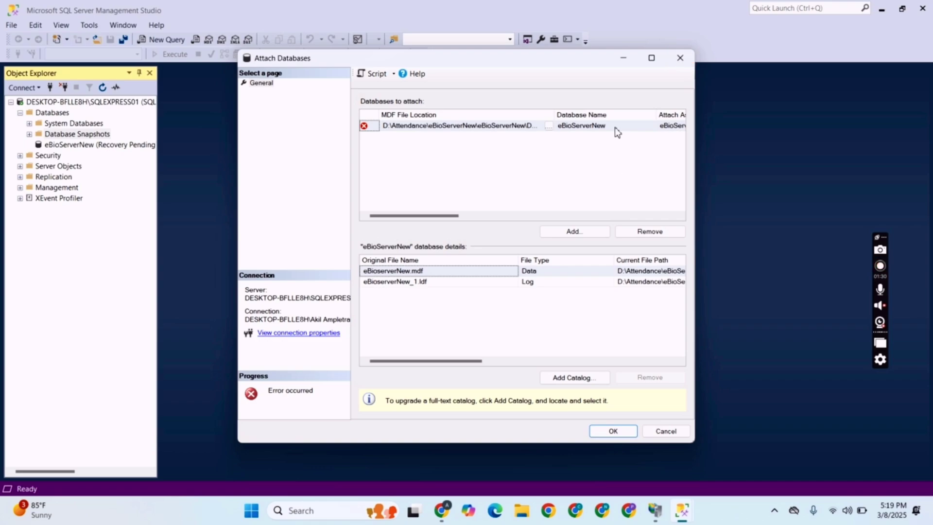
# - Change Attach As to eBioServerNew2 and retry the attach
pyautogui.click(574, 215)
pyautogui.click(574, 216)
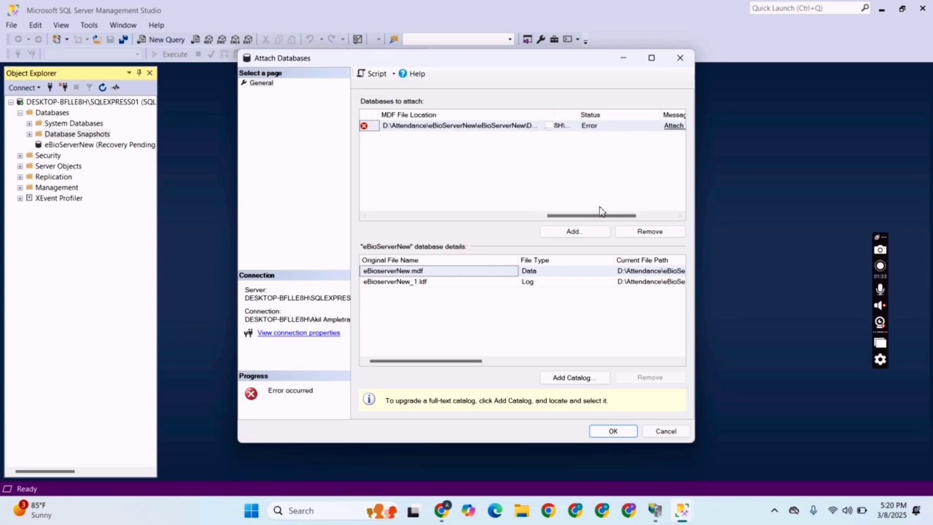
pyautogui.moveTo(601, 218); pyautogui.dragTo(489, 211)
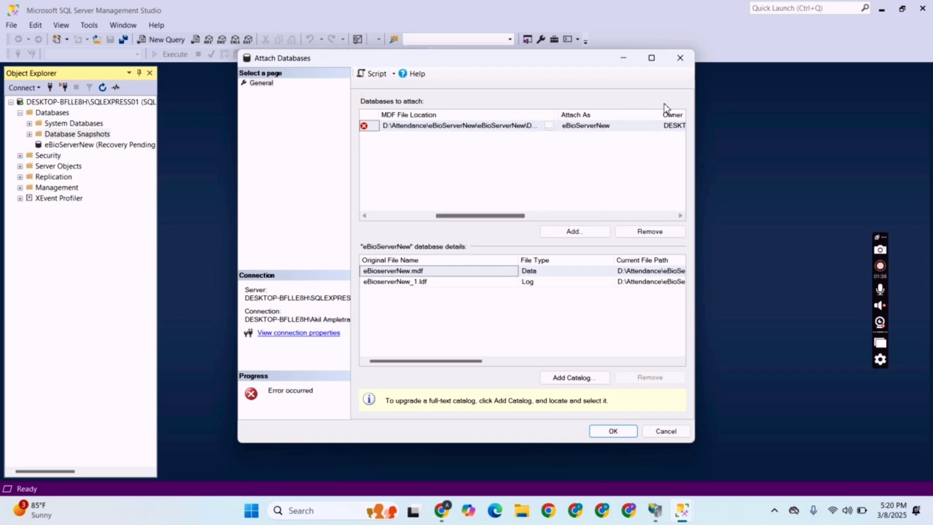
pyautogui.click(631, 125)
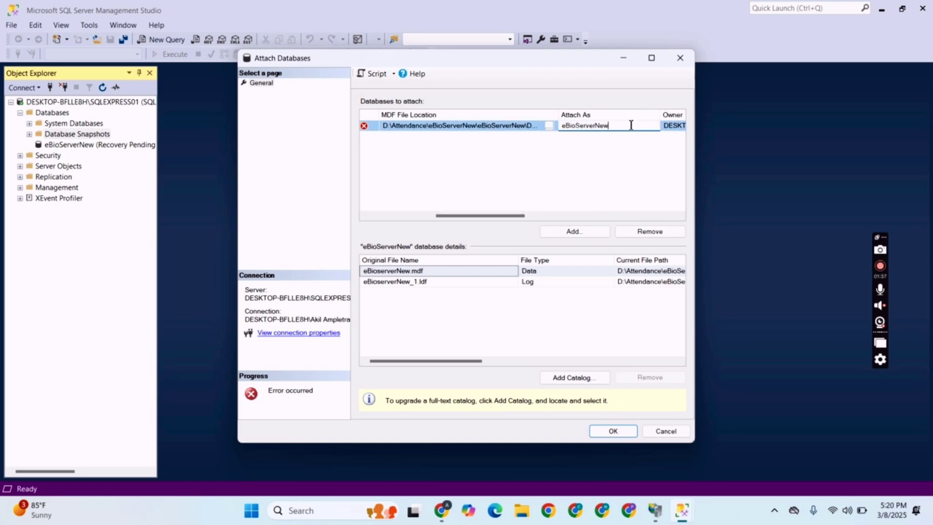
pyautogui.write('2')
pyautogui.click(612, 431)
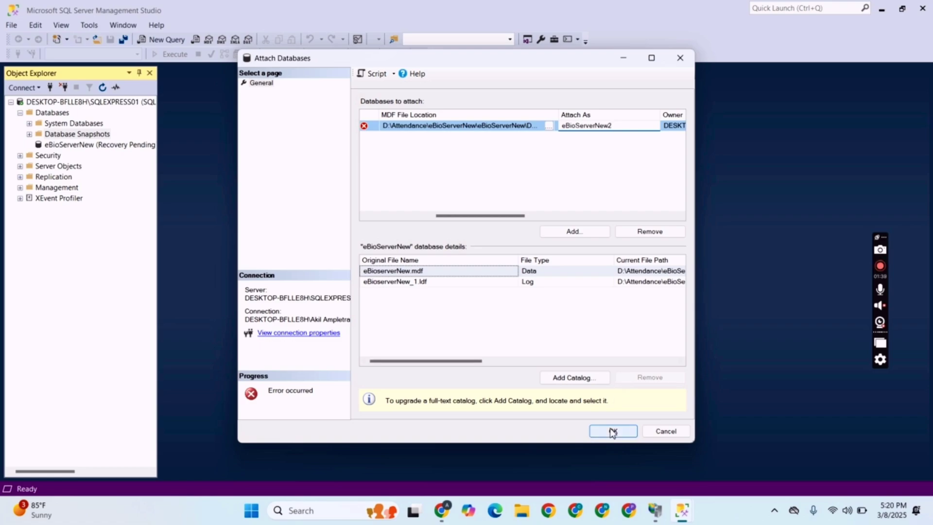
# - Create login ebios with SQL Server authentication, a password, and password policy not enforced
pyautogui.click(577, 273)
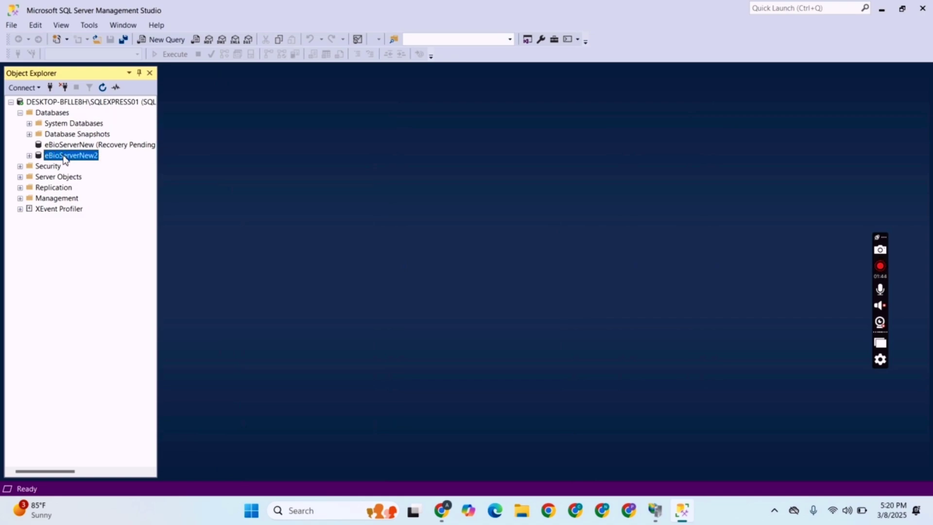
pyautogui.rightClick(45, 168)
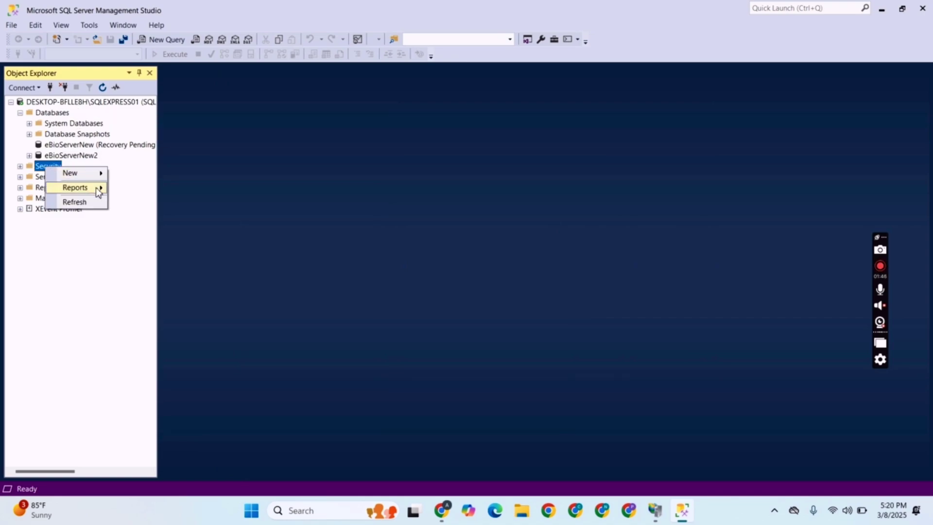
pyautogui.moveTo(80, 174)
pyautogui.click(141, 174)
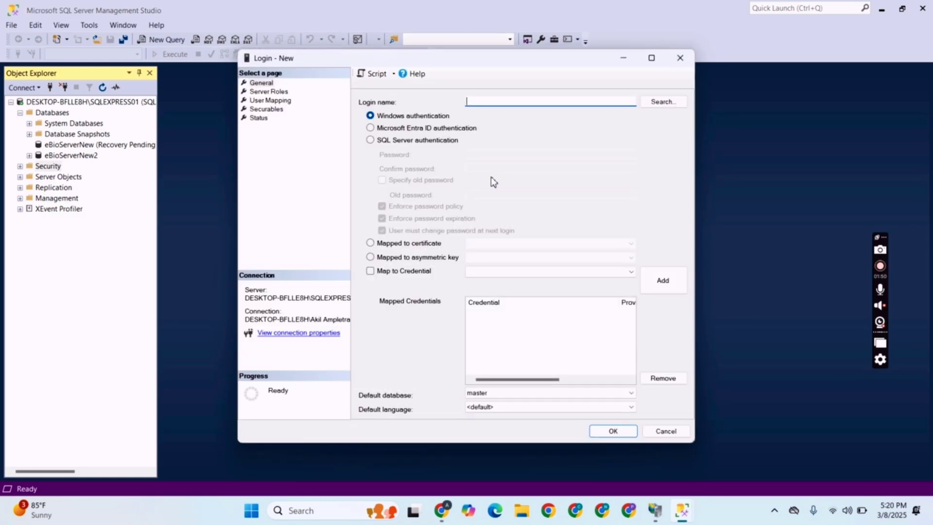
pyautogui.write('ebios')
pyautogui.click(371, 141)
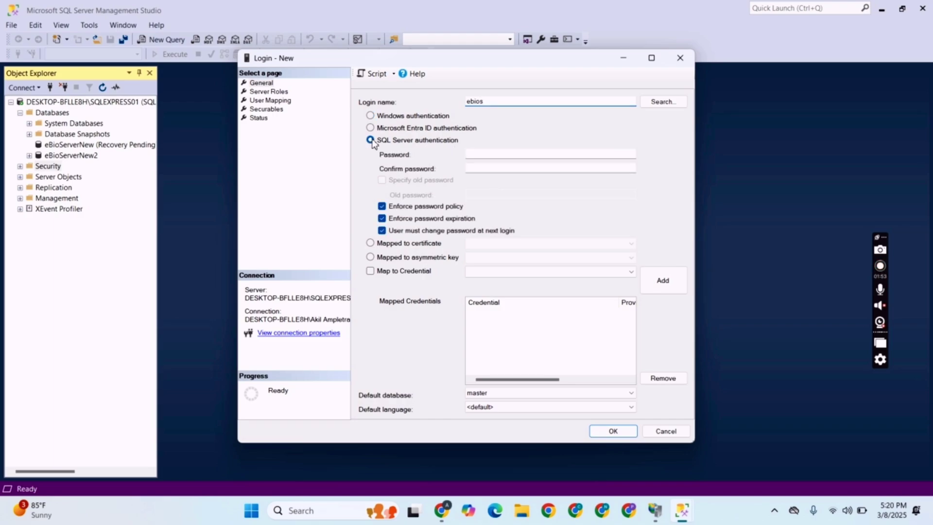
pyautogui.click(492, 156)
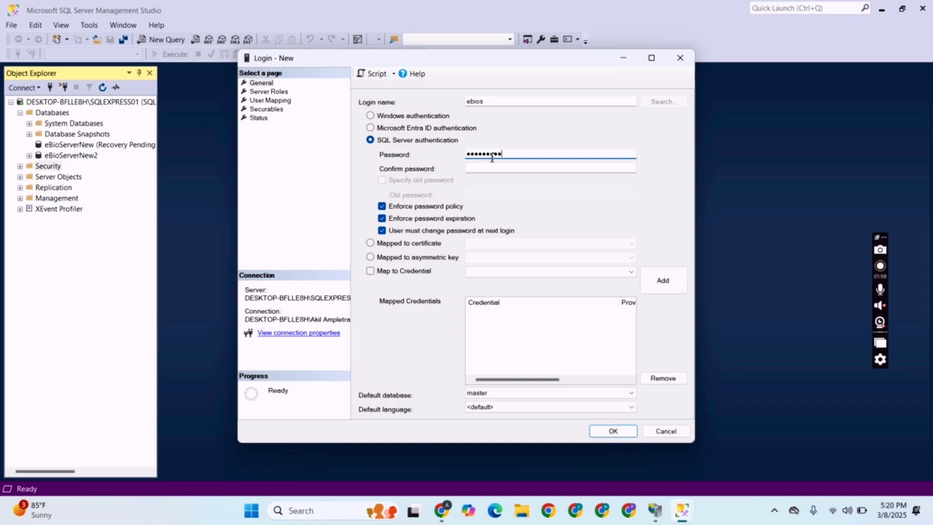
pyautogui.press('Tab')
pyautogui.write('e')
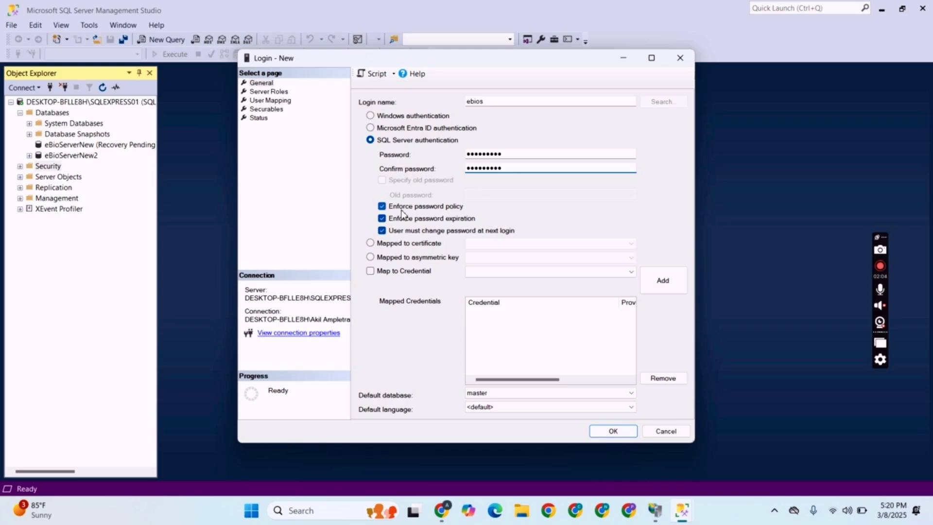
pyautogui.click(382, 206)
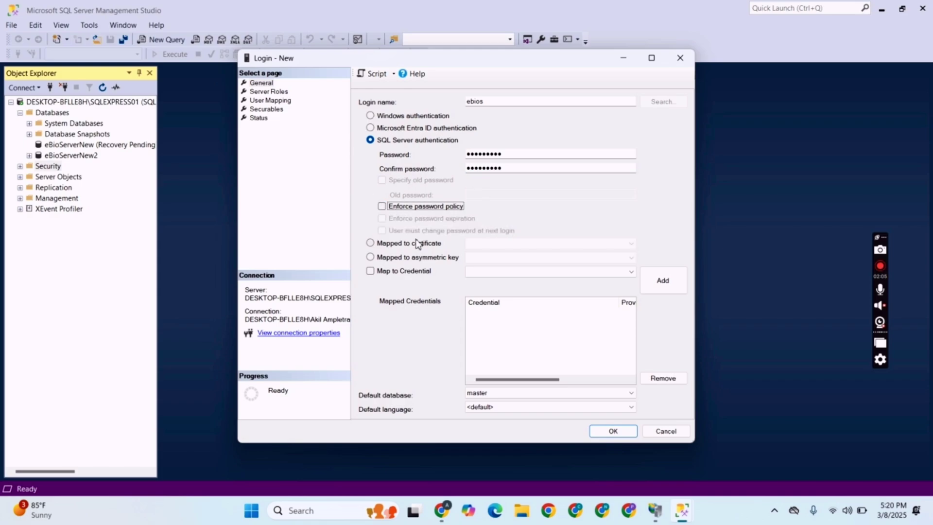
# - Map the ebios login to the eBioServerNew2 database in User Mapping
pyautogui.click(269, 92)
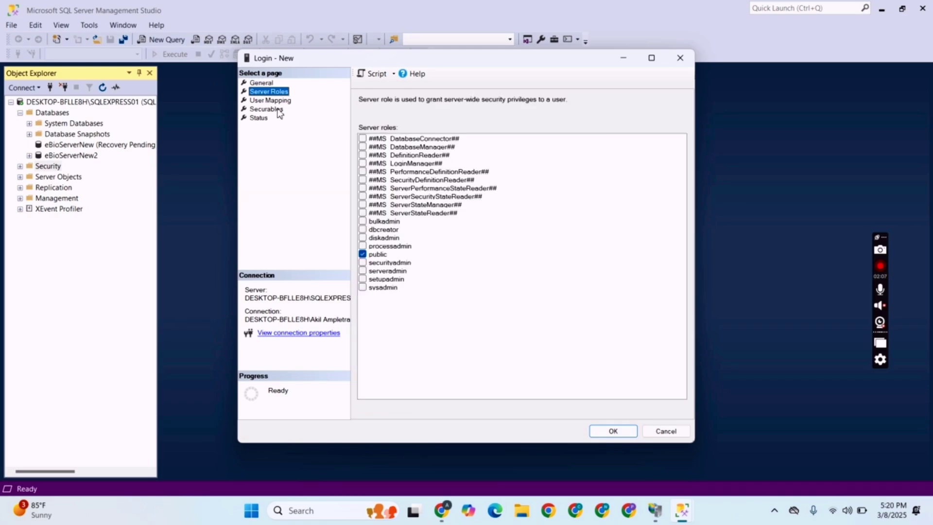
pyautogui.click(277, 110)
pyautogui.click(262, 119)
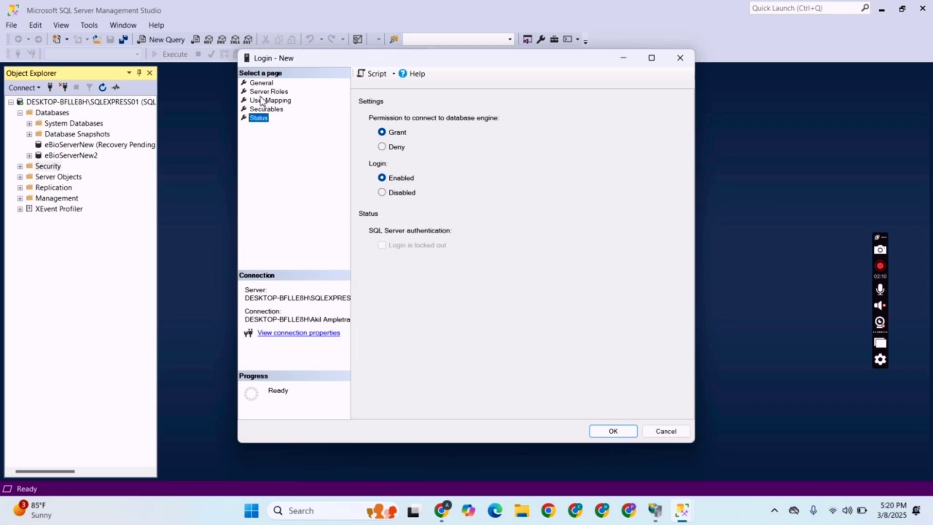
pyautogui.click(262, 100)
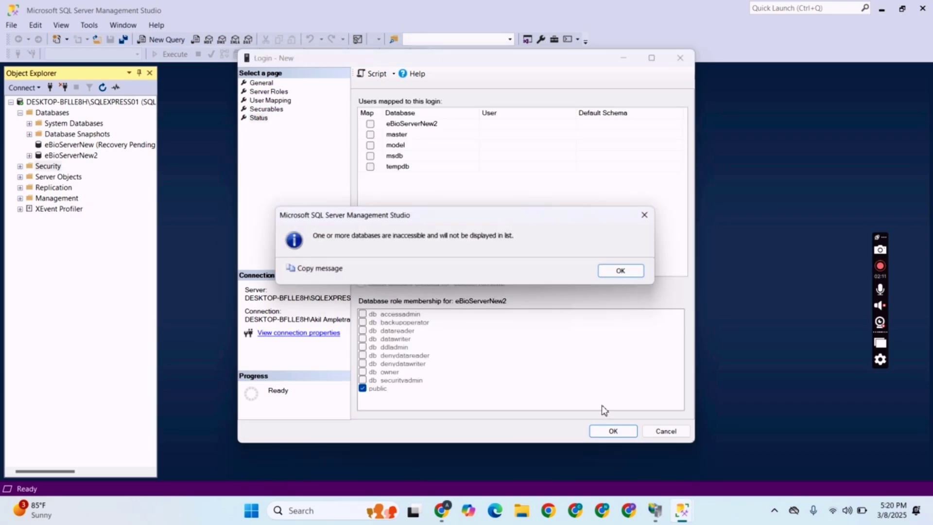
pyautogui.click(628, 273)
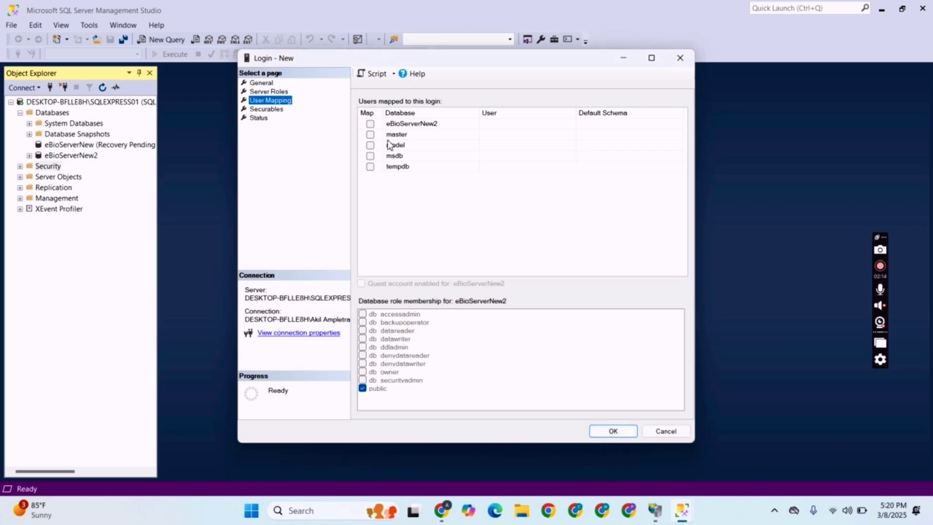
pyautogui.click(380, 126)
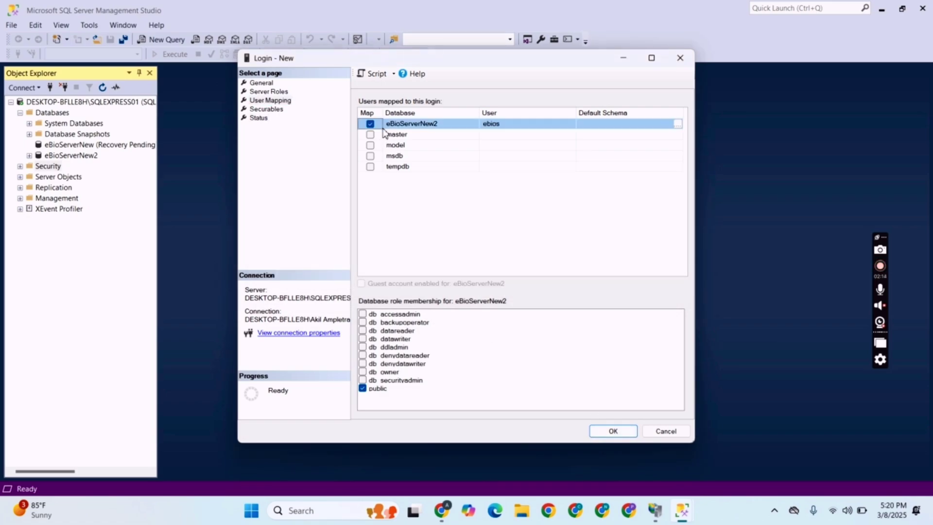
# - Grant db_accessadmin, db_backupoperator, db_datareader, db_datawriter, db_ddladmin, db_owner, db_securityadmin, then save the login
pyautogui.click(362, 314)
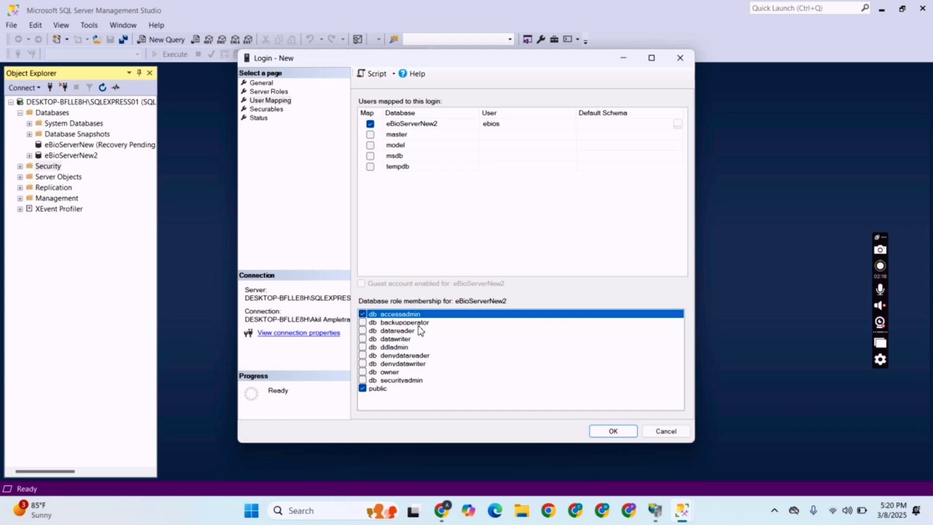
pyautogui.press('Down')
pyautogui.press('space')
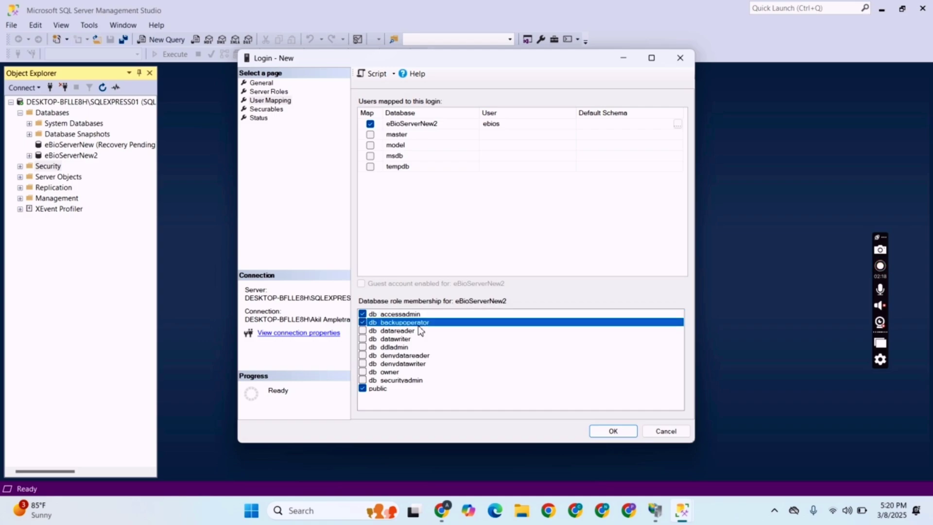
pyautogui.press('Down')
pyautogui.press('space')
pyautogui.press('Down')
pyautogui.press('Down')
pyautogui.press('Up')
pyautogui.press('space')
pyautogui.press('Down')
pyautogui.press('space')
pyautogui.press('Down')
pyautogui.press('Down')
pyautogui.press('Down')
pyautogui.press('space')
pyautogui.press('Down')
pyautogui.press('space')
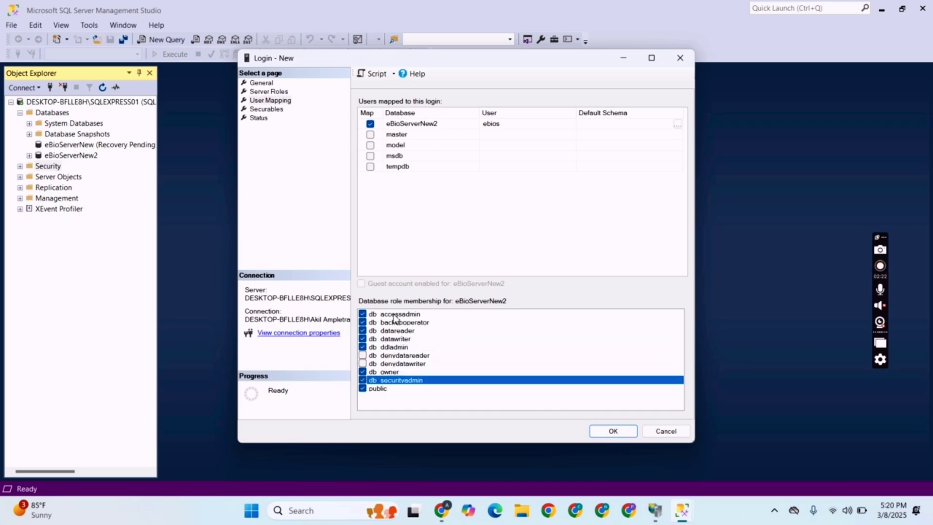
pyautogui.click(613, 432)
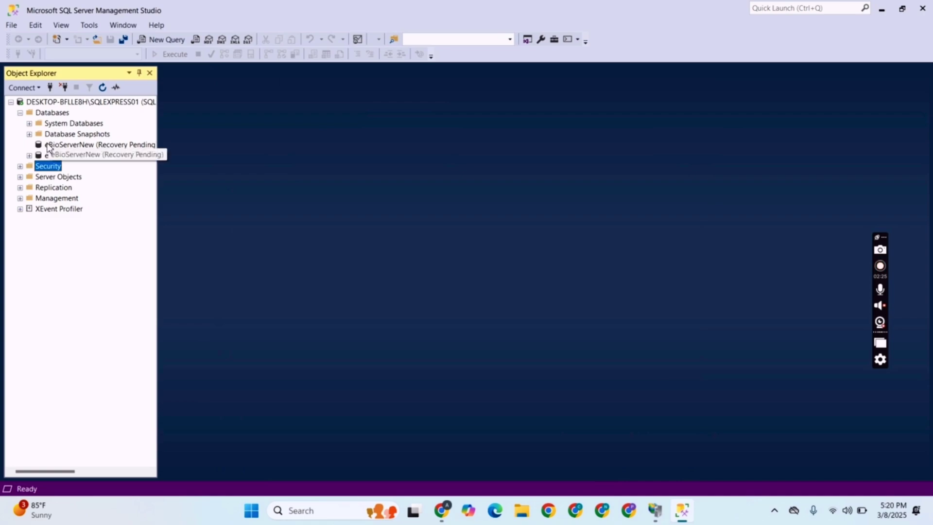
# - Restart the SQLEXPRESS01 service, then disconnect and bring up a new Connect to Server window
pyautogui.click(63, 102)
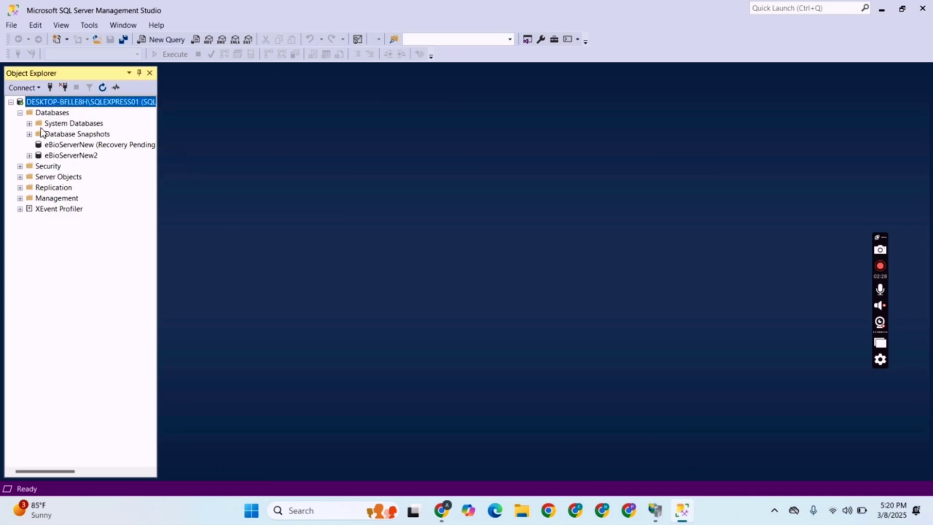
pyautogui.rightClick(63, 102)
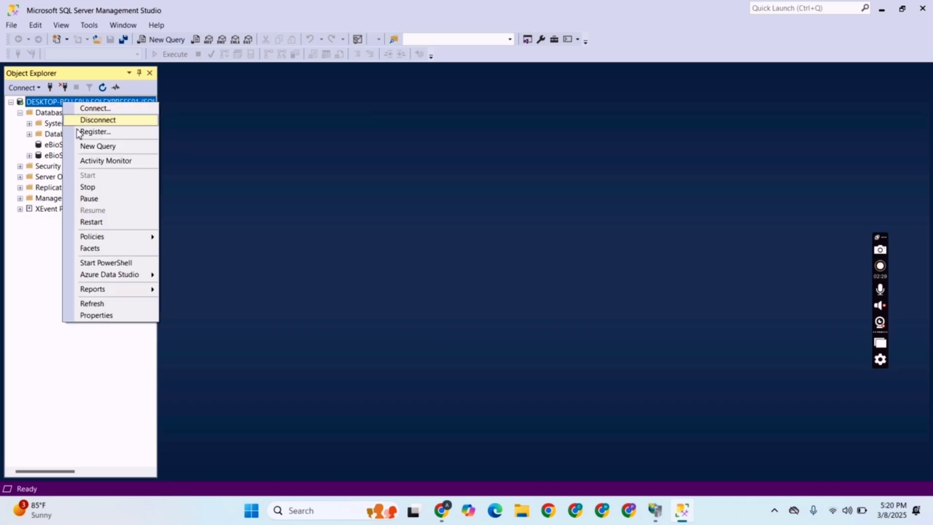
pyautogui.click(103, 223)
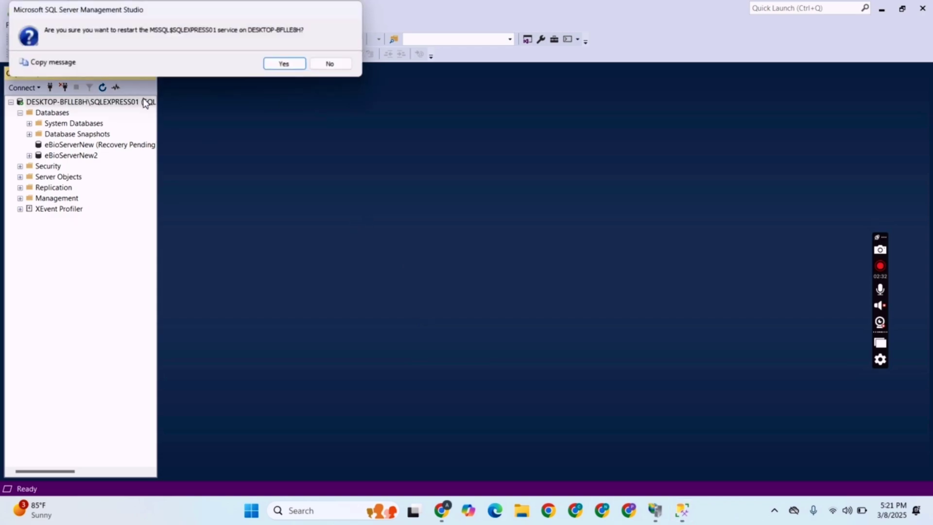
pyautogui.click(292, 65)
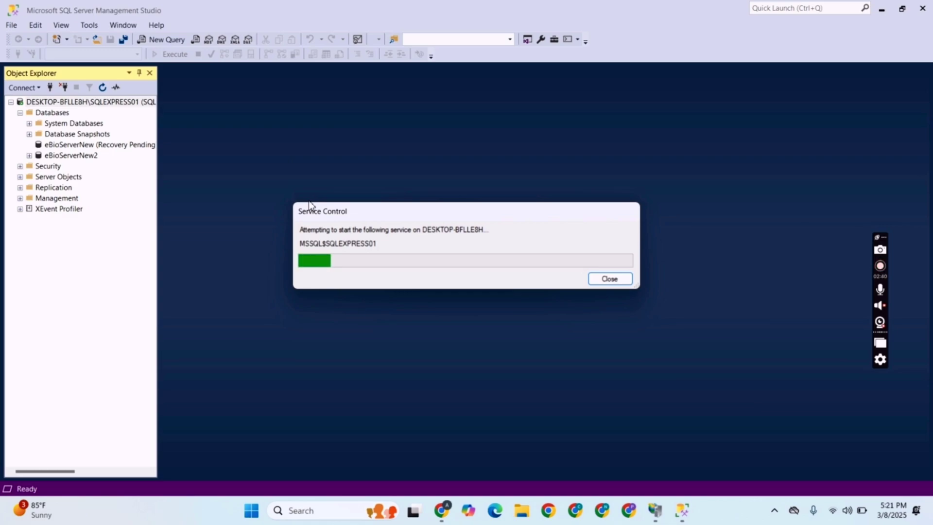
pyautogui.click(63, 88)
pyautogui.click(49, 88)
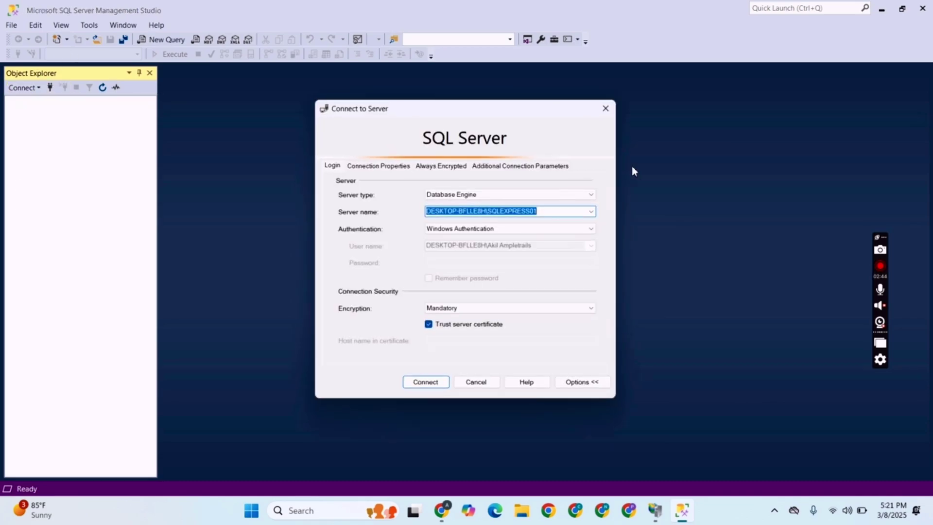
# - Copy the server name DESKTOP-BFLLE8H\SQLEXPRESS01 and switch to the Chrome settings page
pyautogui.click(485, 212)
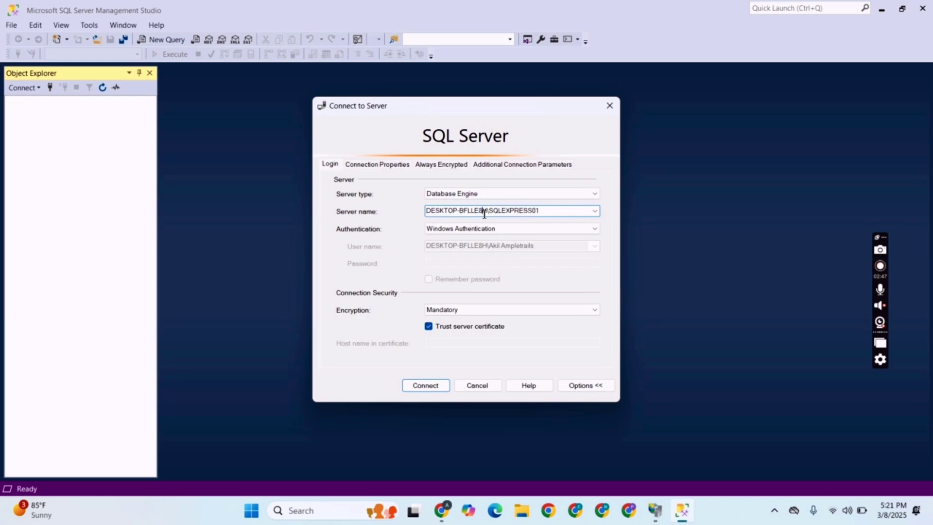
pyautogui.doubleClick(485, 212)
pyautogui.hotkey('ctrl', 'c')
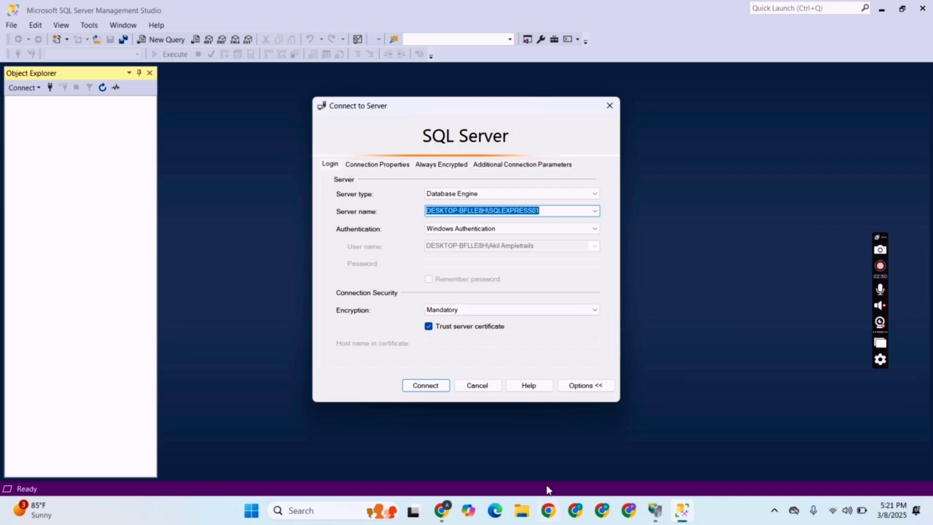
pyautogui.click(440, 512)
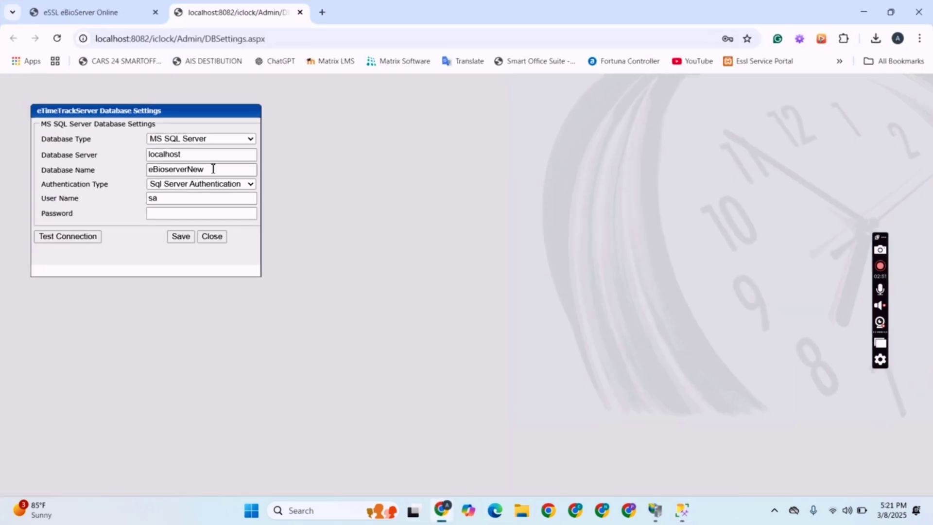
# - Replace localhost with DESKTOP-BFLLE8H\SQLEXPRESS01 in Database Server, then return to SSMS
pyautogui.moveTo(189, 153); pyautogui.dragTo(139, 156)
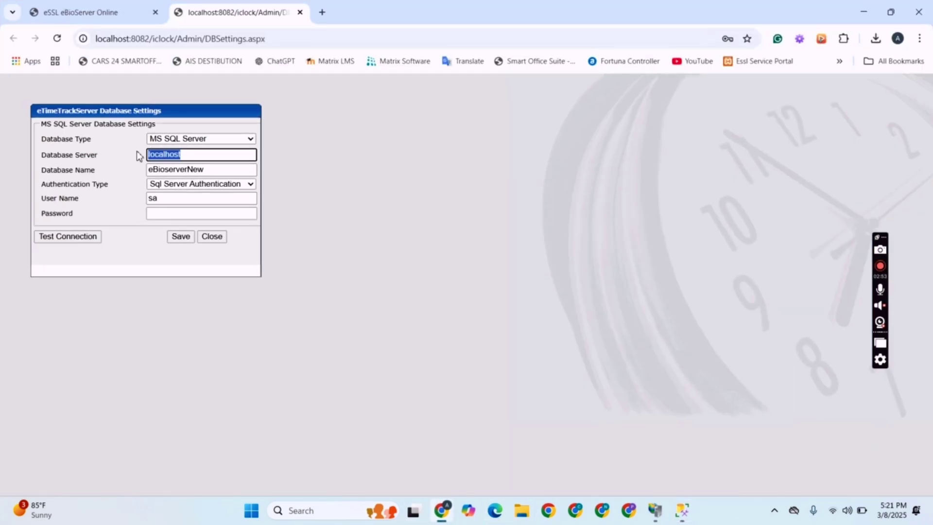
pyautogui.hotkey('ctrl', 'v')
pyautogui.click(201, 170)
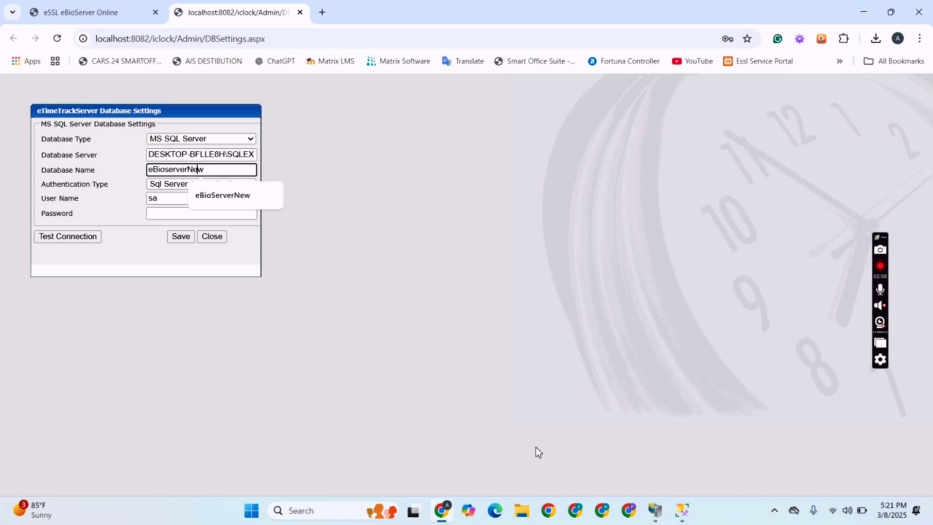
pyautogui.click(443, 511)
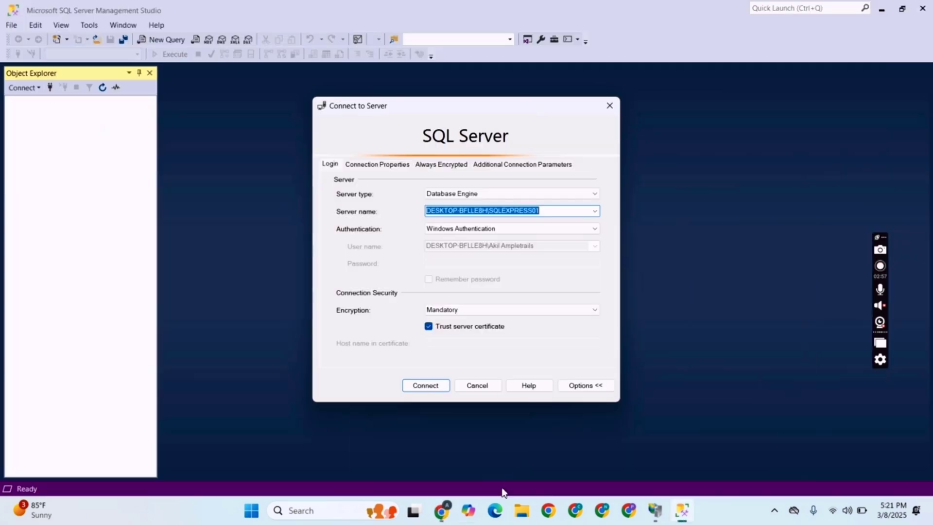
# - Connect to SQLEXPRESS01 with SQL Server Authentication using the ebios login
pyautogui.click(533, 229)
pyautogui.click(486, 236)
pyautogui.click(481, 230)
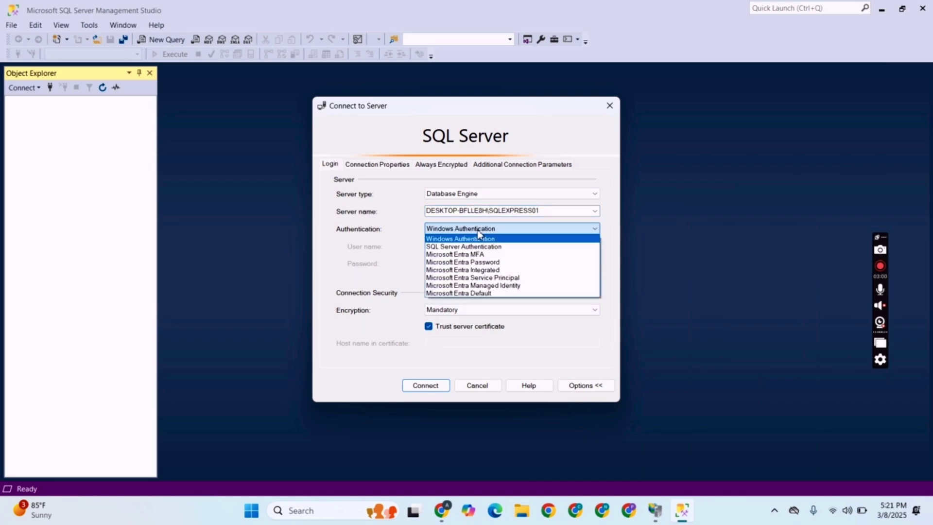
pyautogui.click(459, 246)
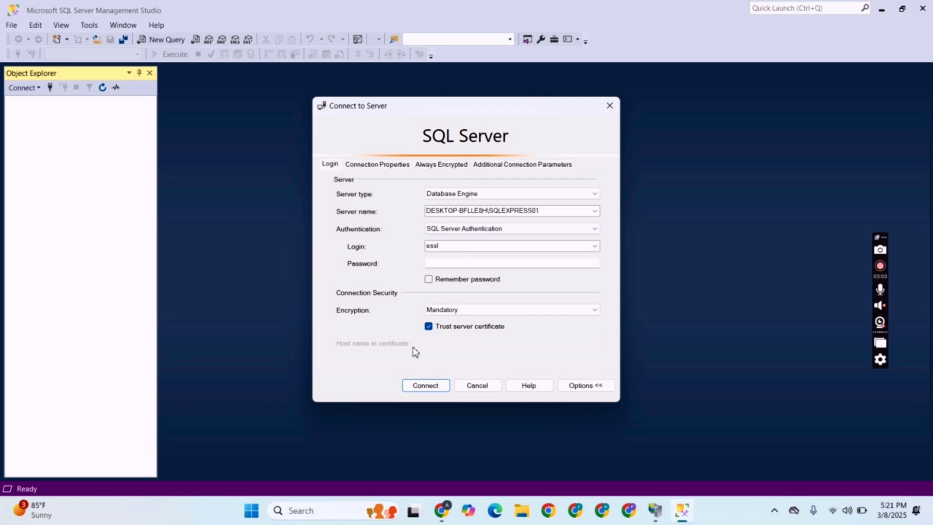
pyautogui.doubleClick(457, 246)
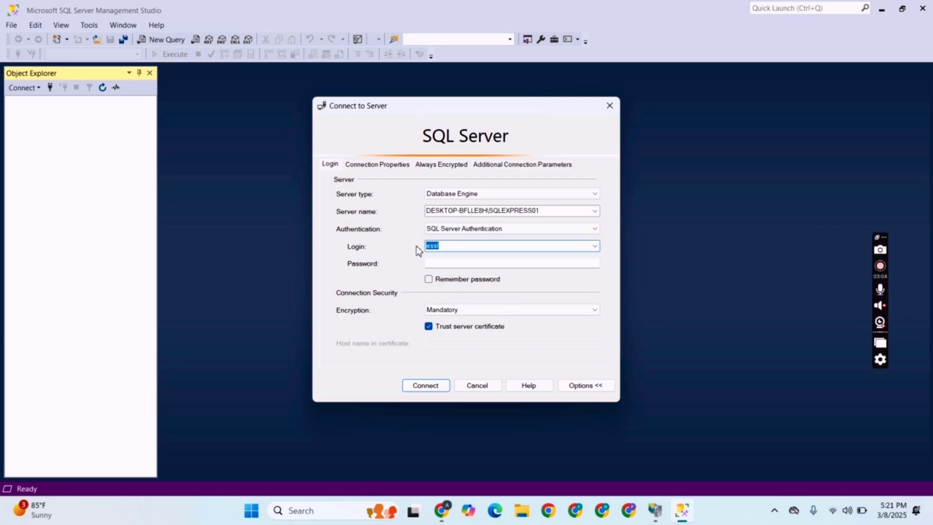
pyautogui.write('e')
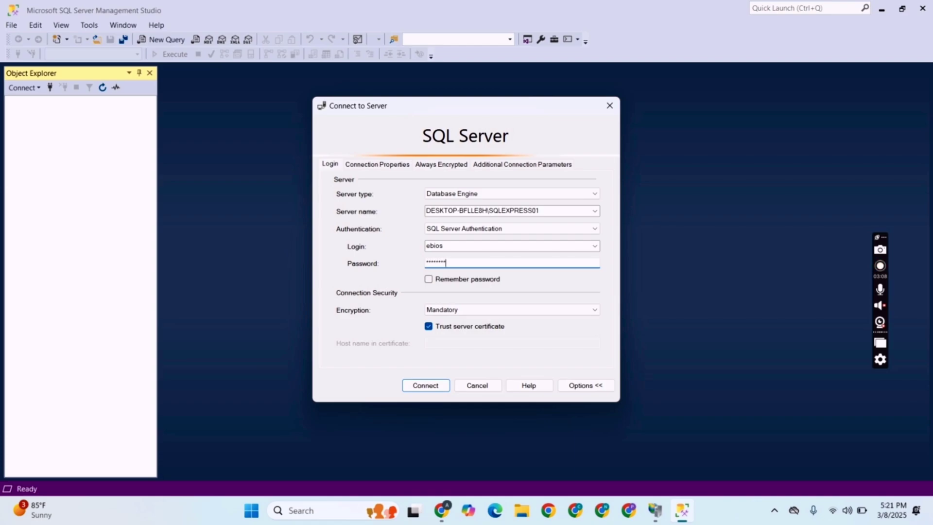
pyautogui.click(431, 387)
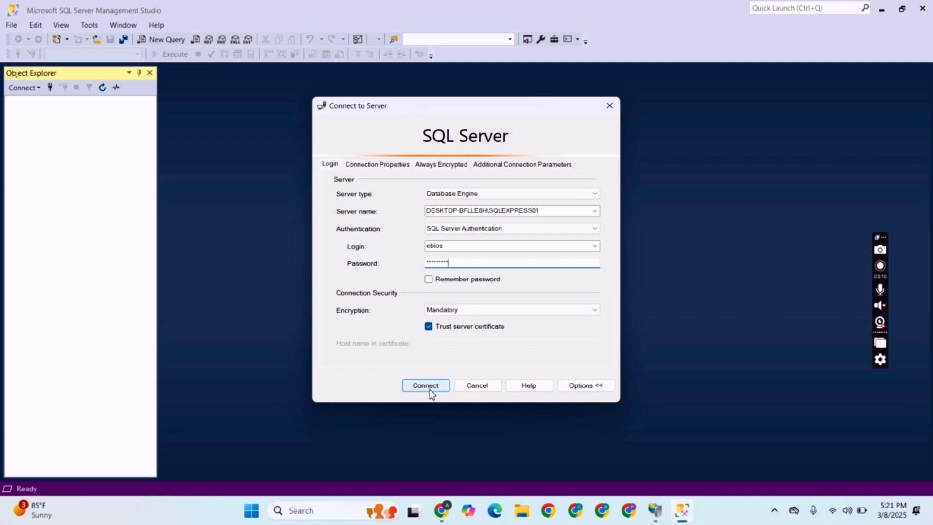
# - Expand Databases and start renaming the eBioServerNew2 database
pyautogui.click(20, 112)
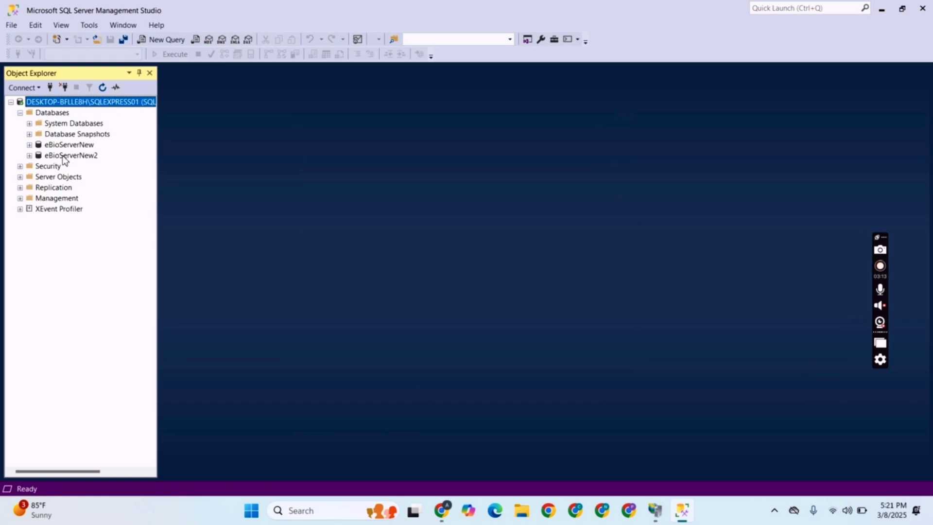
pyautogui.click(65, 156)
pyautogui.rightClick(64, 160)
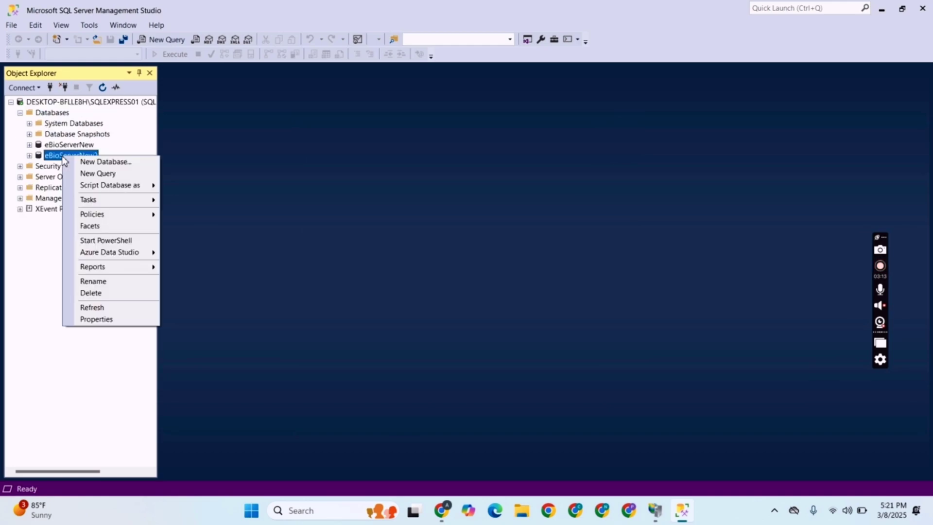
pyautogui.click(108, 286)
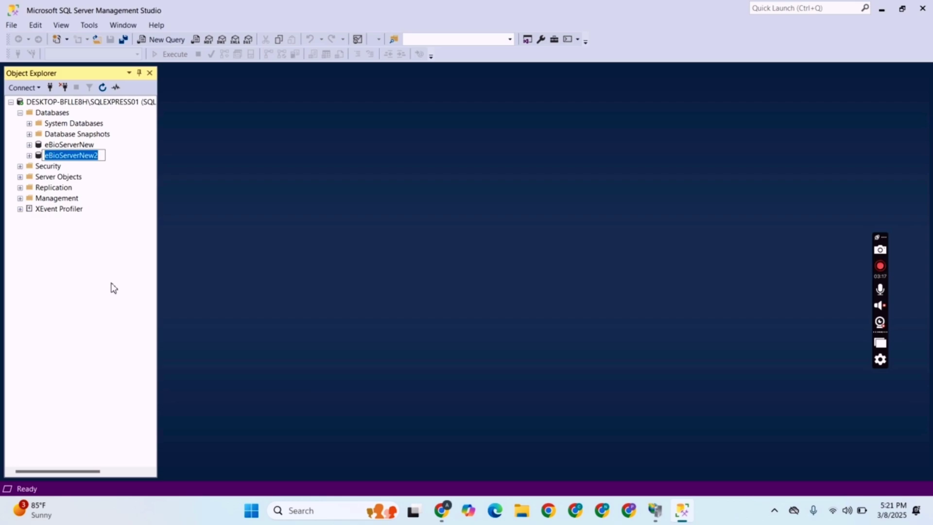
# - Set the web app's Database Name to eBioServerNew2 and User Name to the ebios login
pyautogui.click(440, 510)
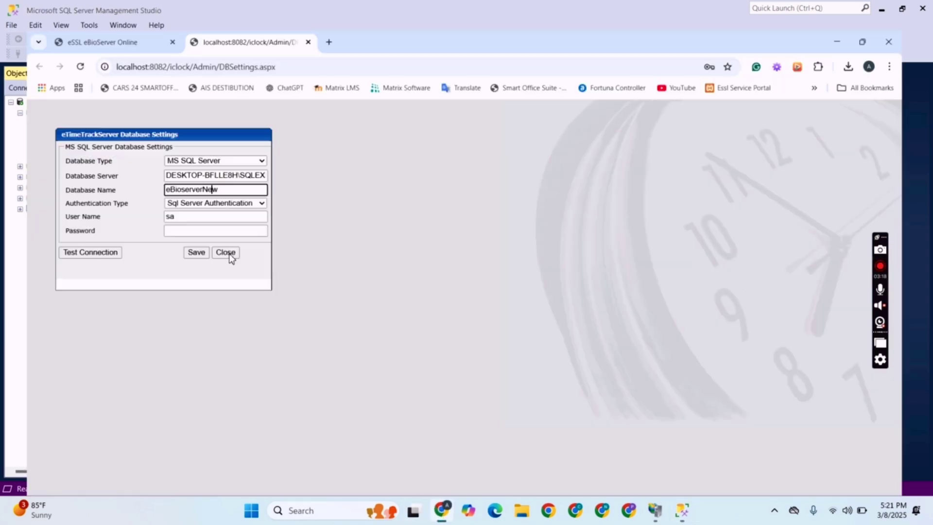
pyautogui.doubleClick(217, 172)
pyautogui.write('eBioServerNew2')
pyautogui.click(175, 200)
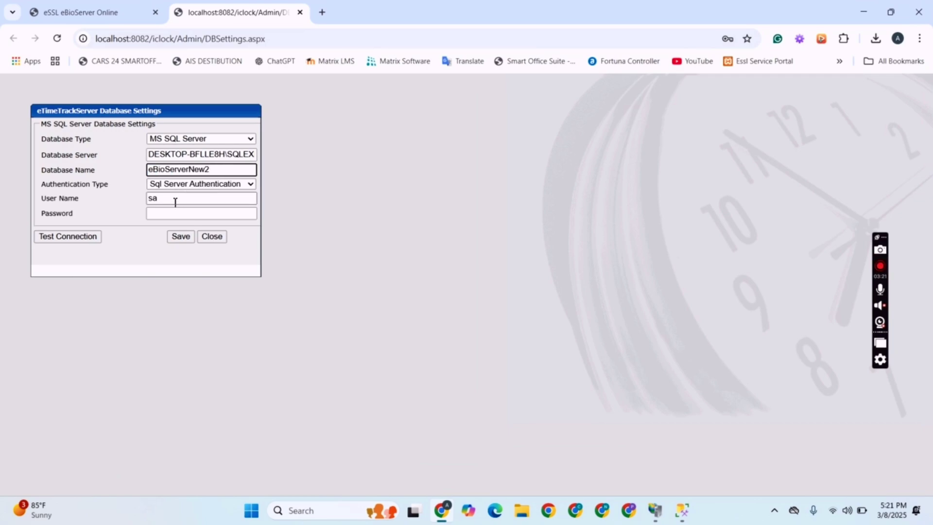
pyautogui.press('BackSpace')
pyautogui.press('BackSpace')
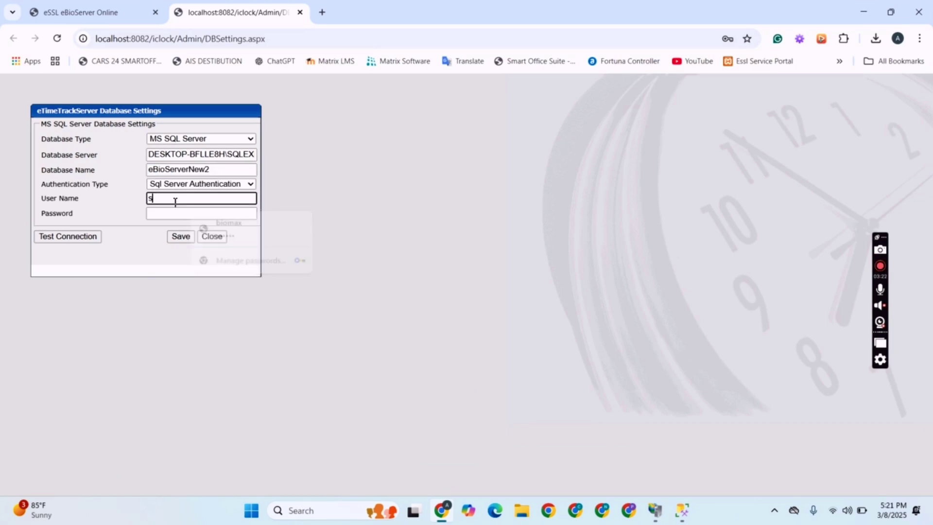
pyautogui.write('e')
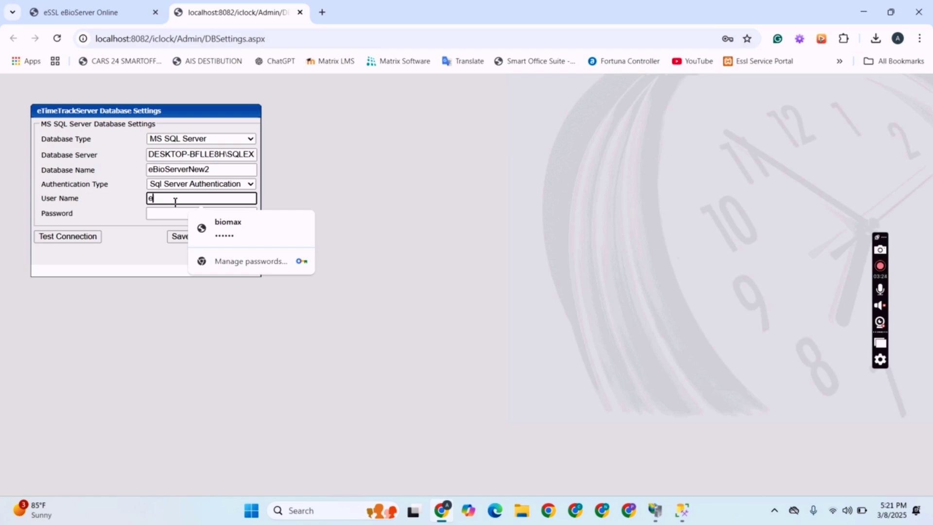
pyautogui.write('bios')
pyautogui.press('Tab')
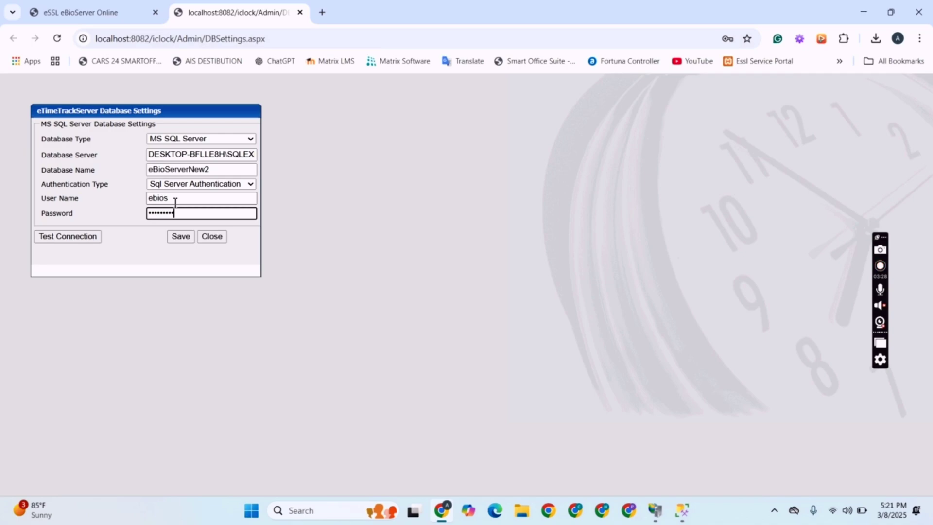
# - Test the connection successfully, re-enter the password, and save the database settings
pyautogui.click(68, 237)
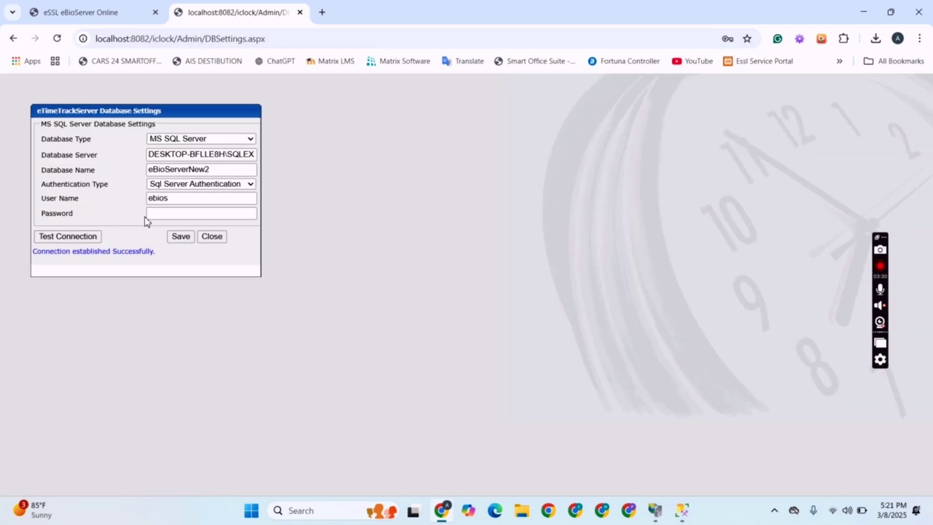
pyautogui.click(167, 214)
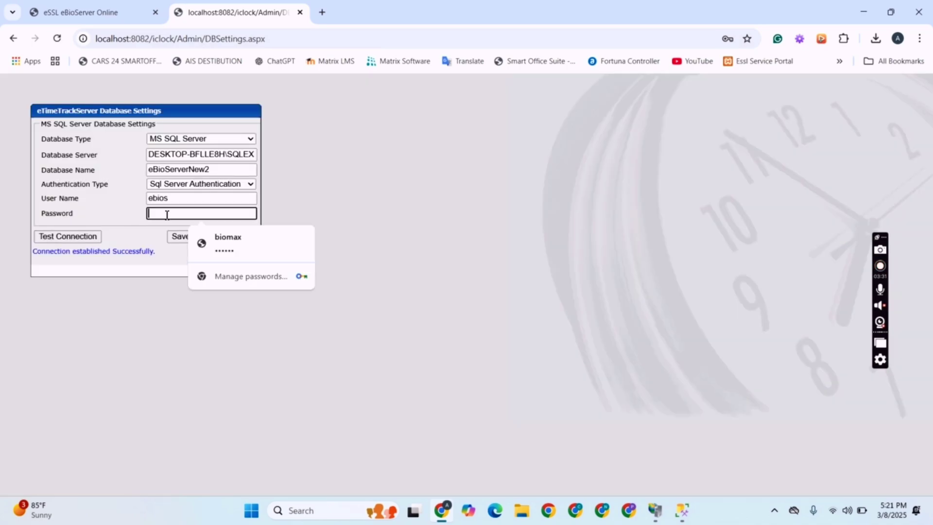
pyautogui.write('e')
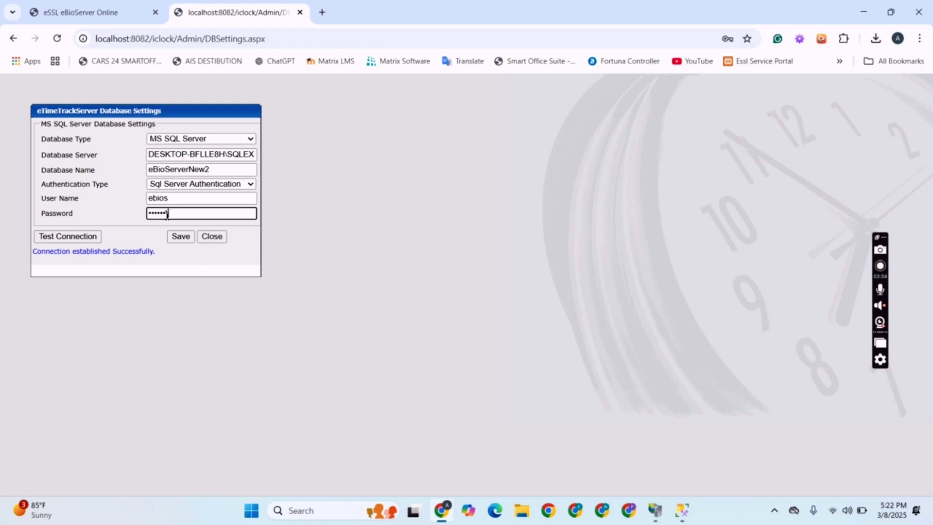
pyautogui.click(180, 237)
# - Confirm saving the settings and reload the login page for a fresh captcha
pyautogui.click(521, 126)
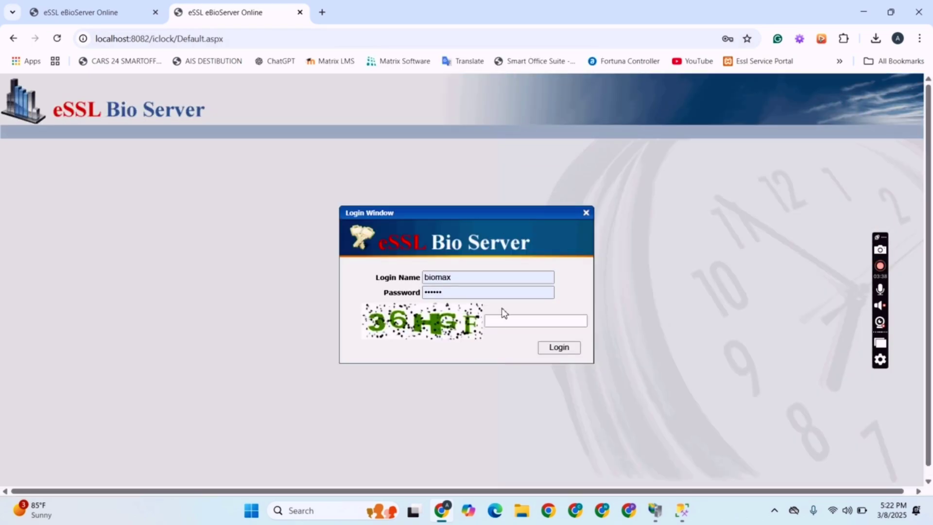
pyautogui.click(278, 39)
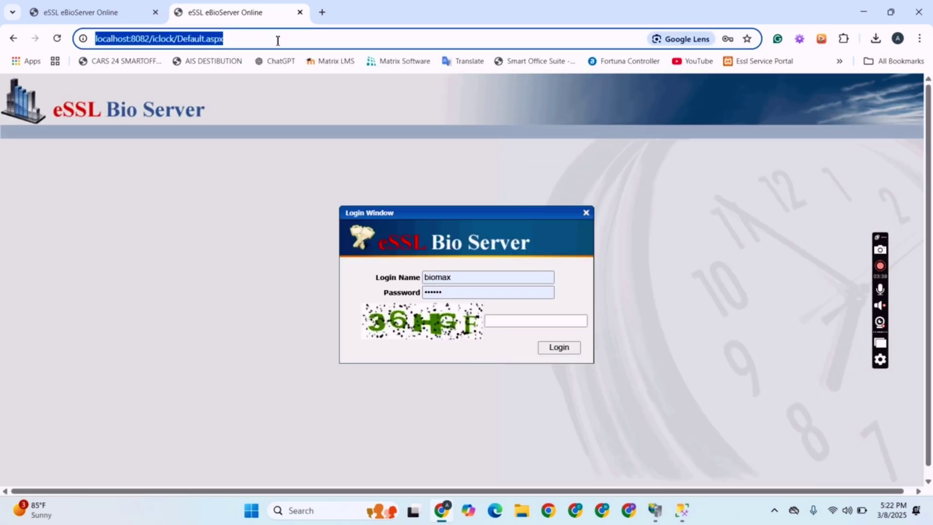
pyautogui.press('Return')
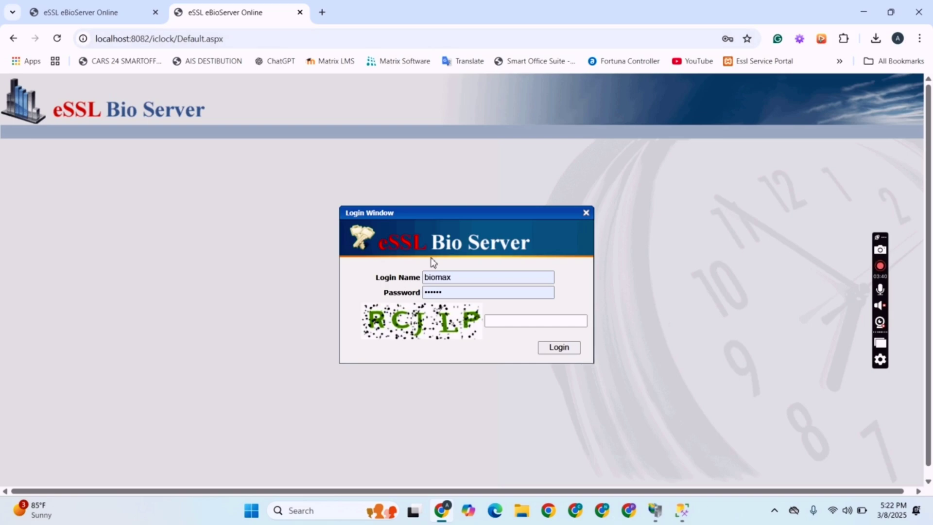
# - Sign in with login name, password and captcha, accept the licence update, and select the activation code
pyautogui.doubleClick(465, 277)
pyautogui.write('e')
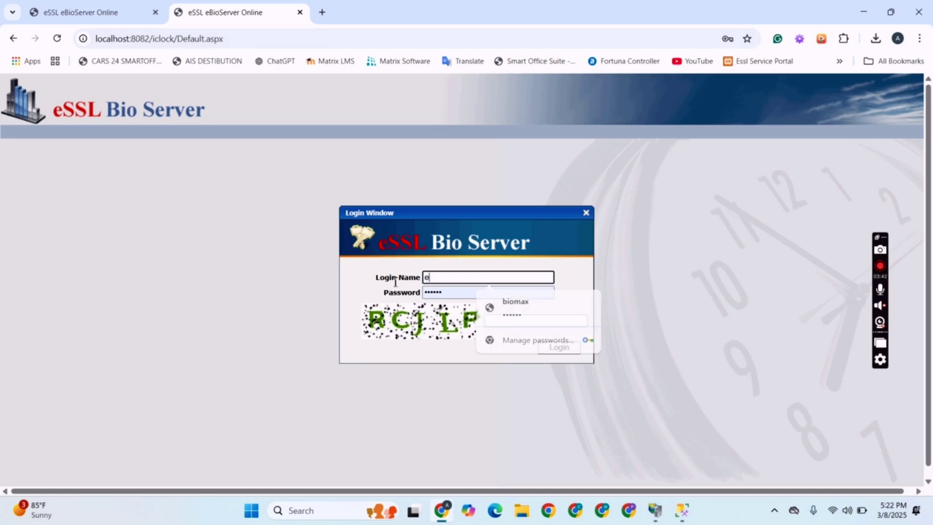
pyautogui.write('ssl')
pyautogui.press('Tab')
pyautogui.write('es')
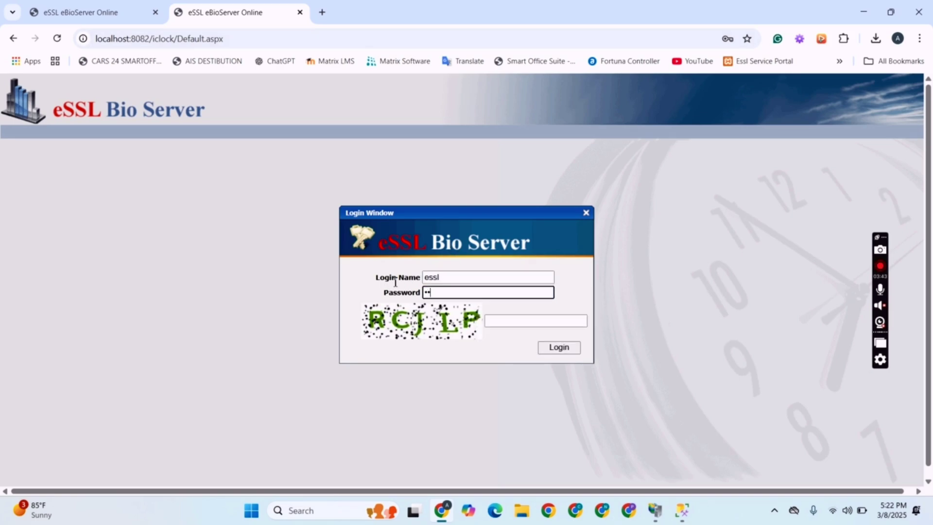
pyautogui.press('Tab')
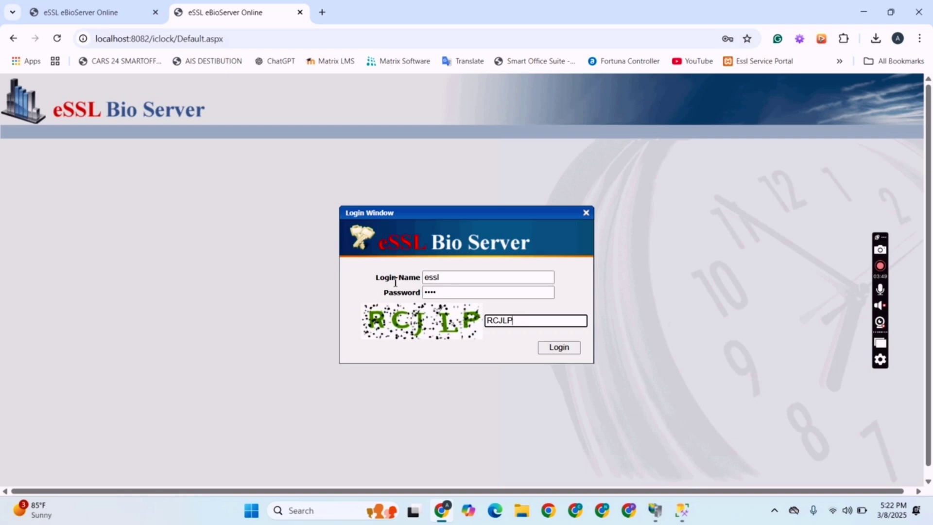
pyautogui.press('Return')
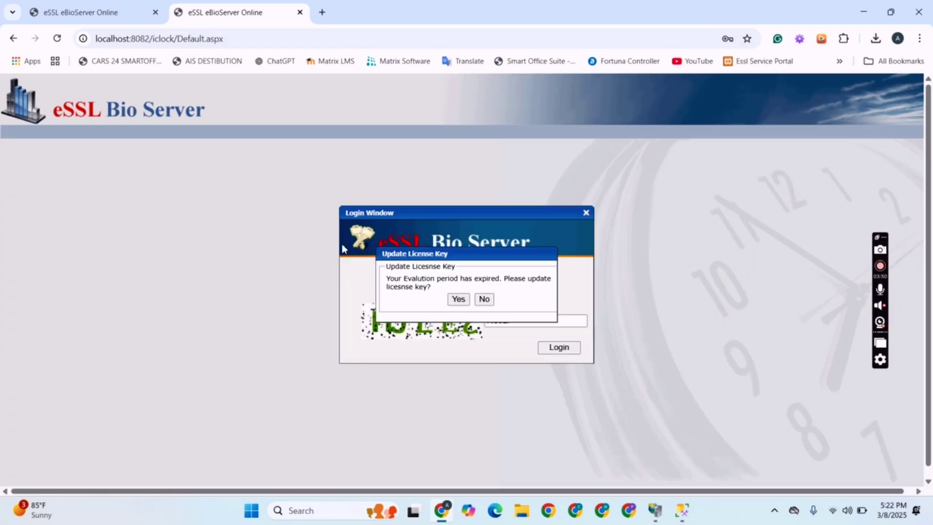
pyautogui.click(459, 299)
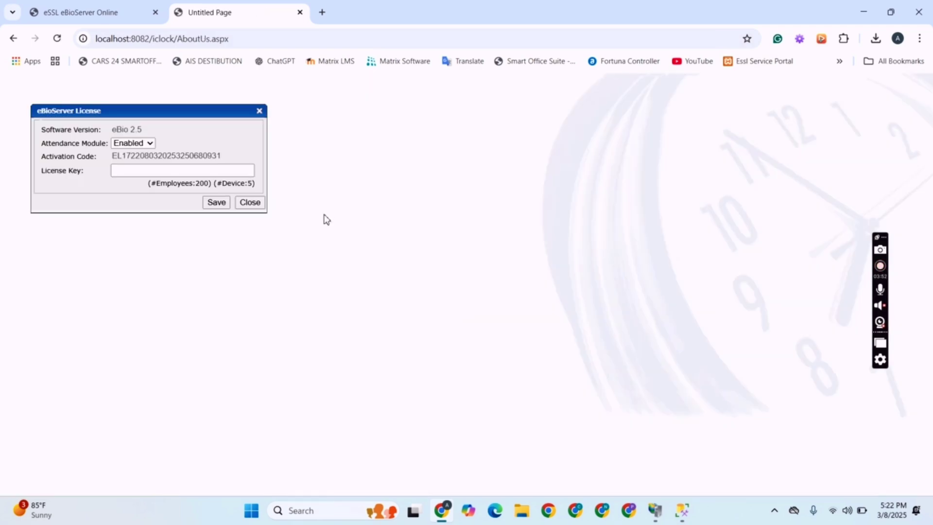
pyautogui.doubleClick(174, 161)
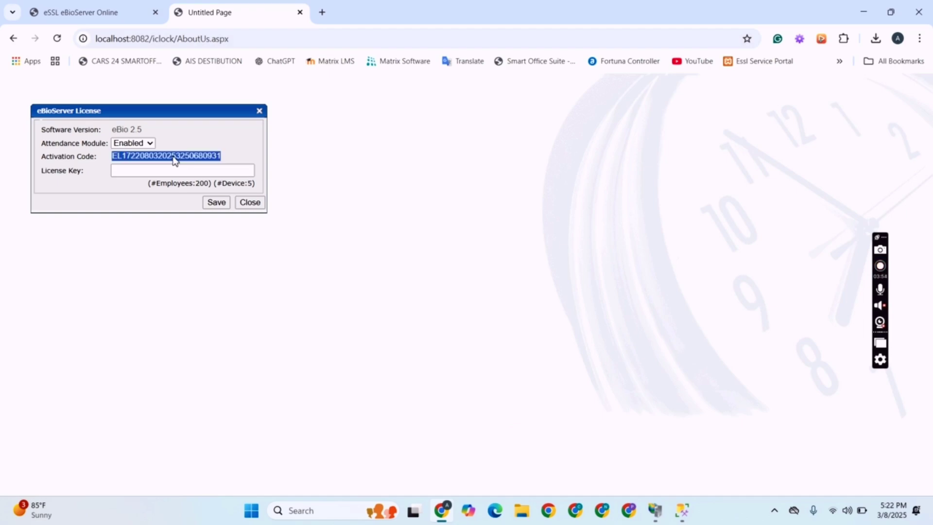